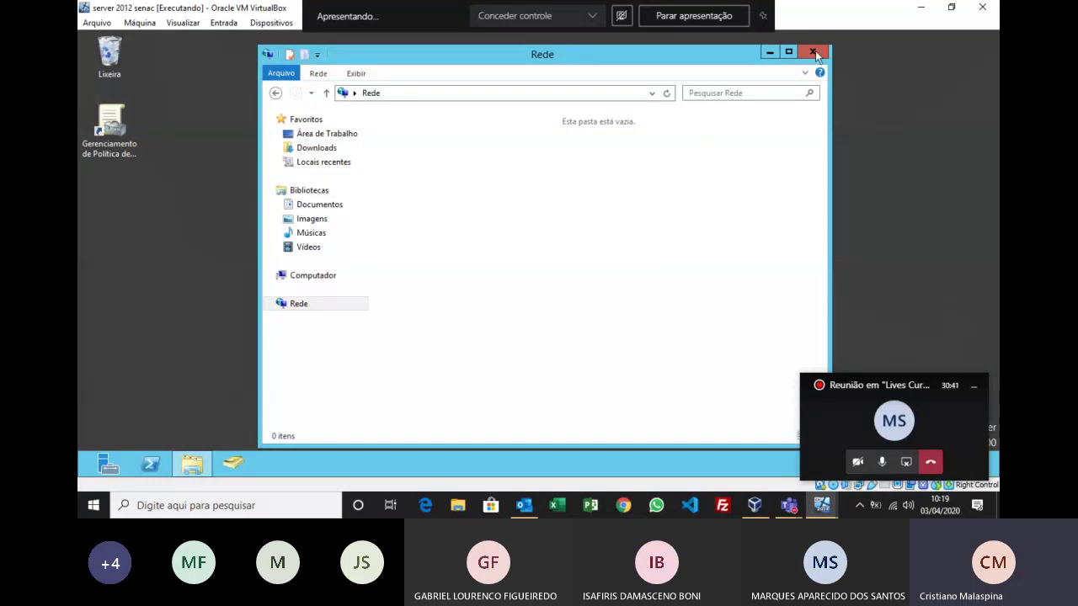
Step: Close the Rede window and browse File Explorer through Rede to the empty VBOXSVR computer
left_click(813, 52)
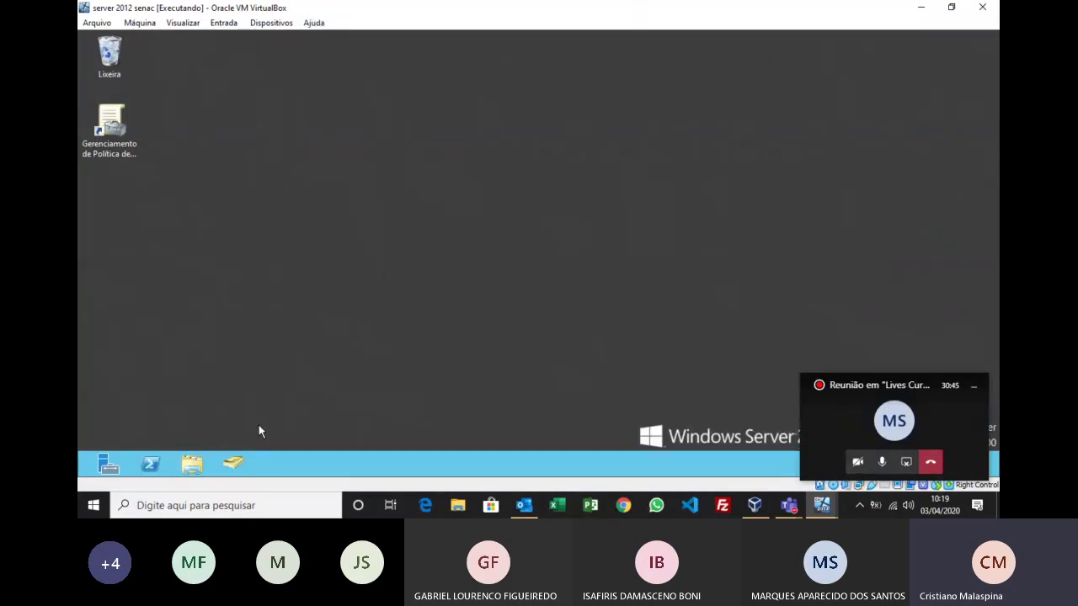
left_click(194, 462)
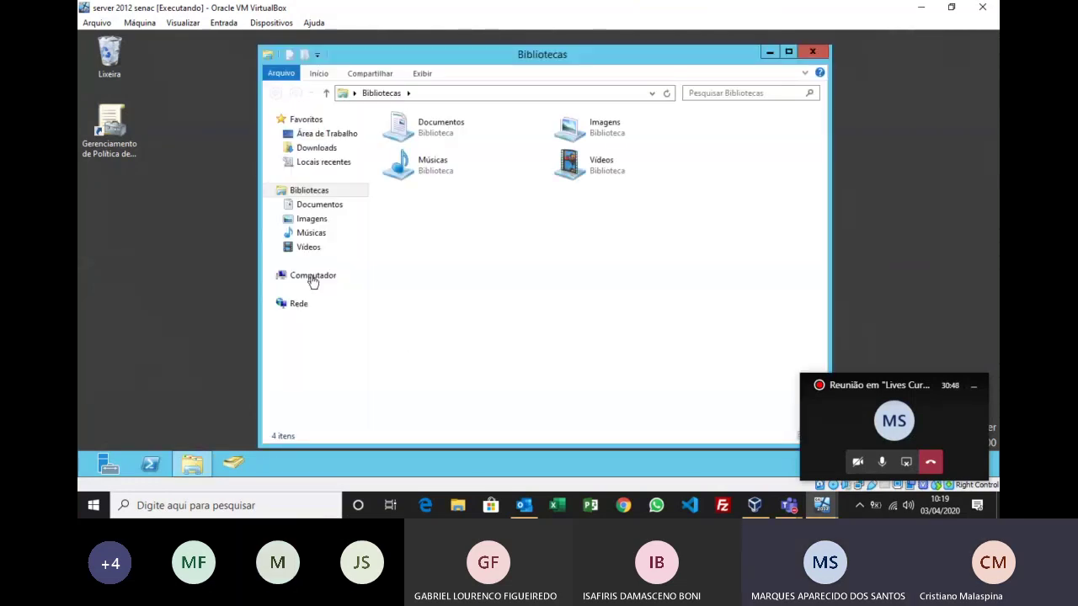
left_click(313, 278)
left_click(312, 304)
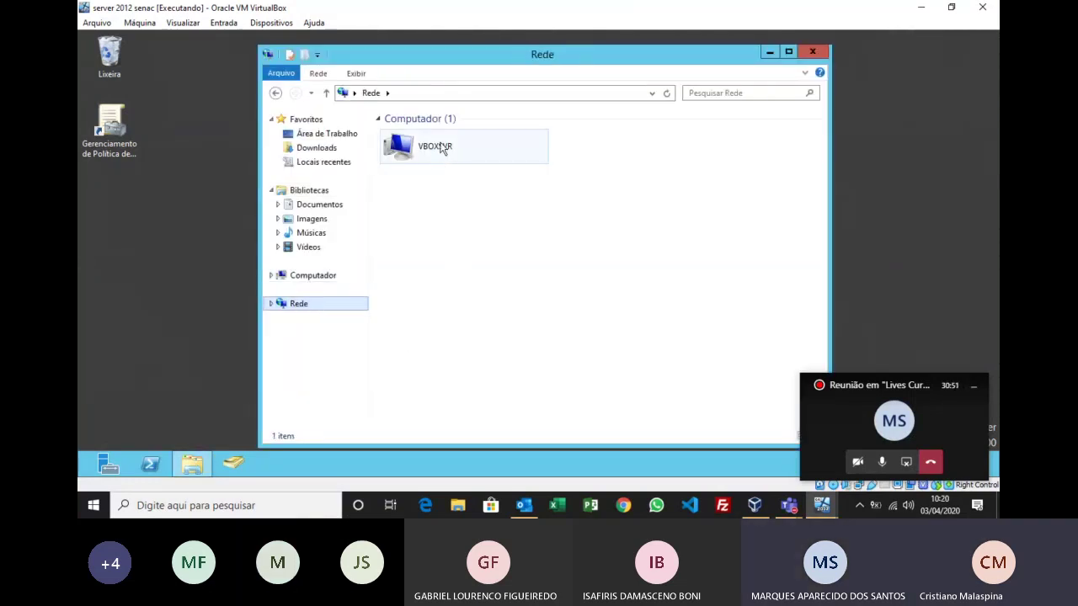
double_click(441, 149)
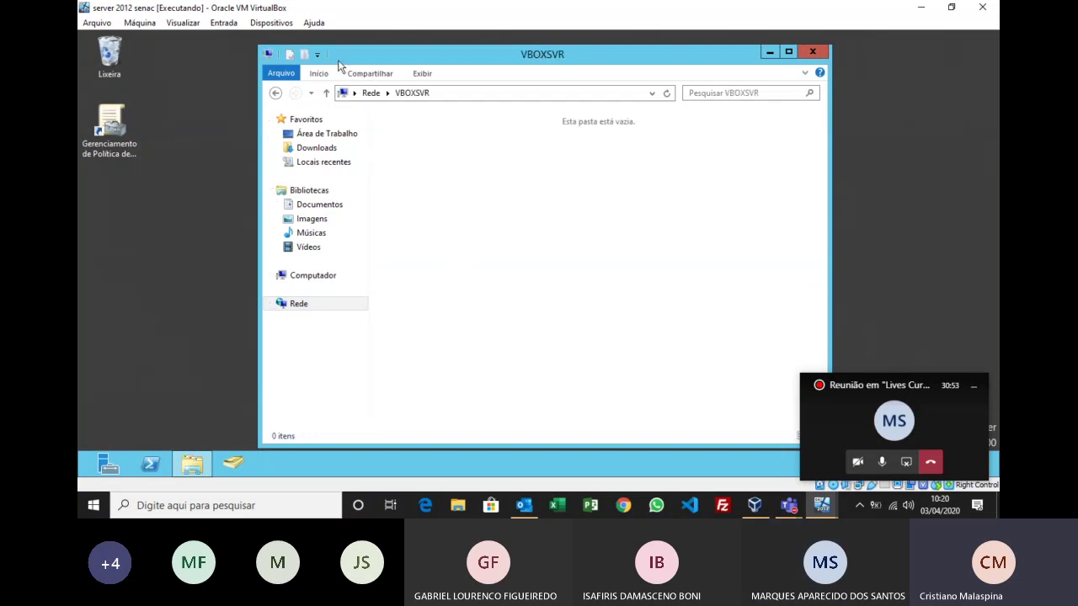
left_click(256, 23)
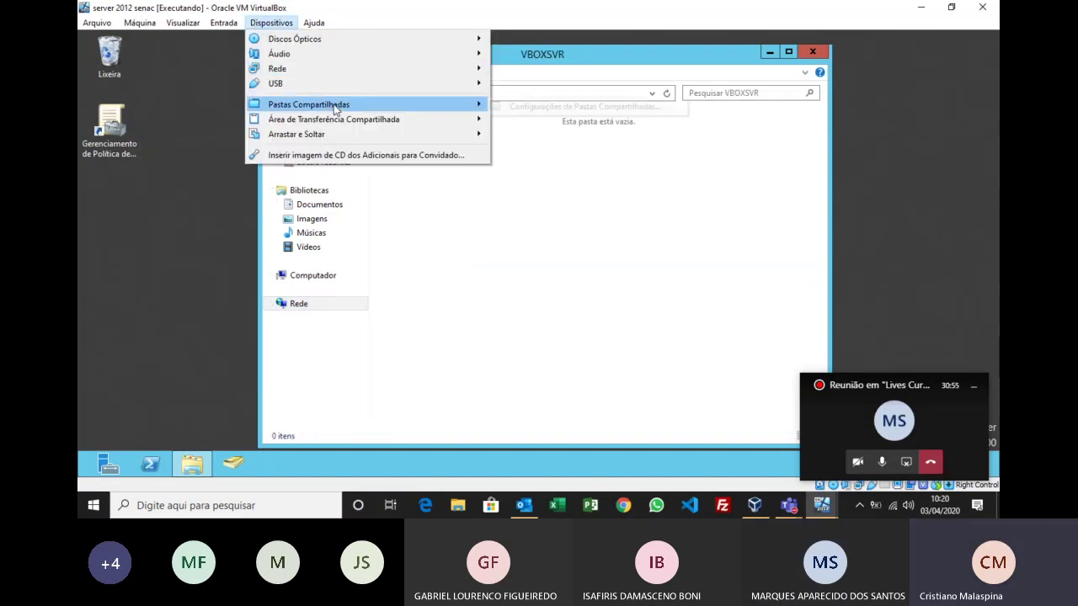
Step: Add a new shared folder in Shared Folders Settings and choose Other… for its path
left_click(513, 110)
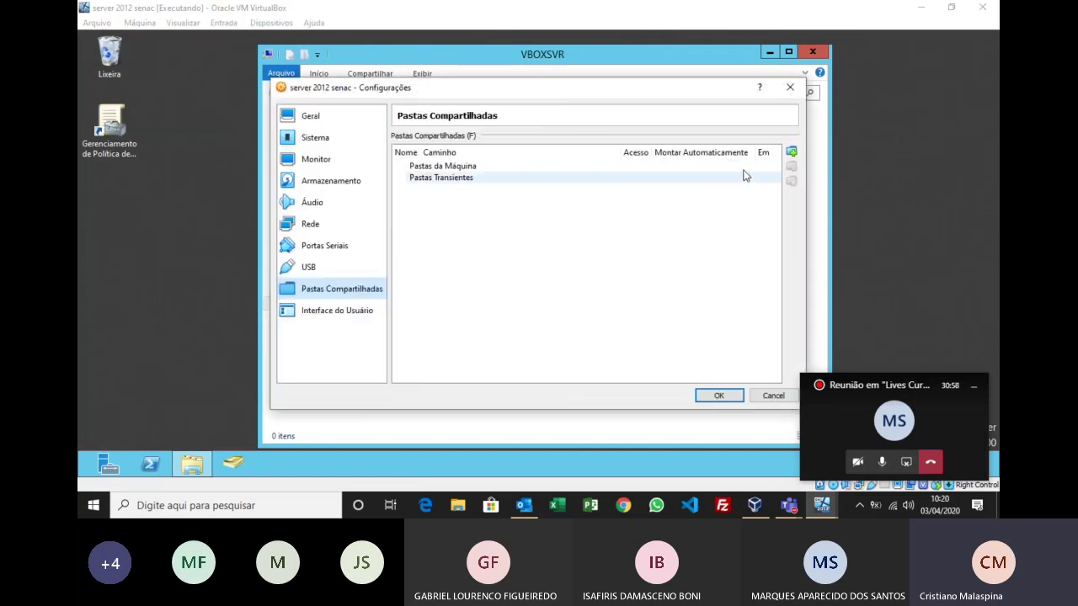
left_click(791, 151)
left_click(634, 190)
left_click(570, 221)
key("Down")
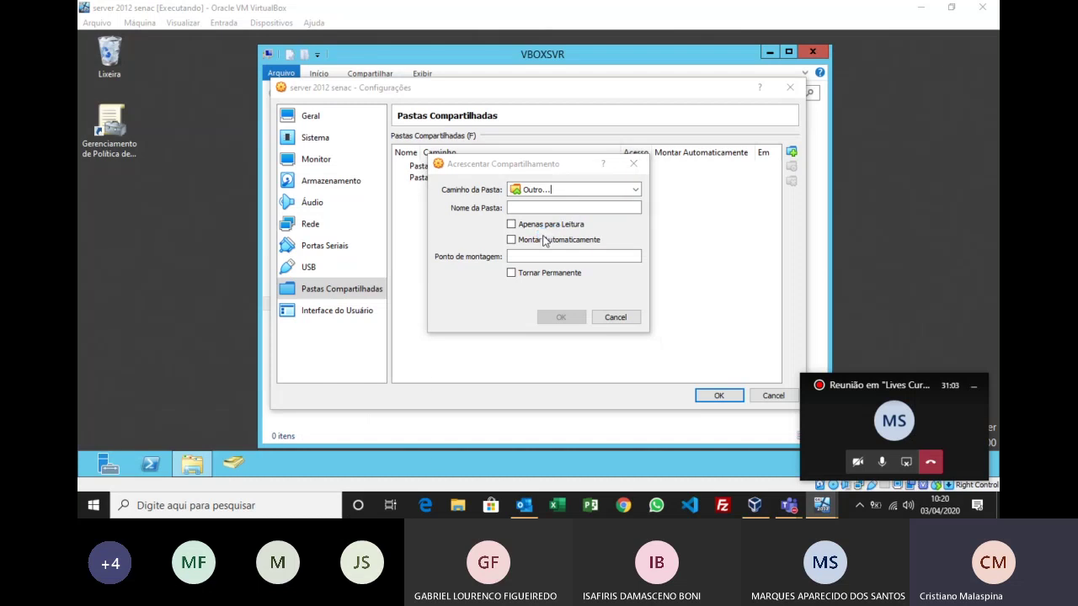
Step: Select the whole DADOS (G:) drive as the shared folder path
left_click_drag(533, 299, 534, 392)
left_click(489, 368)
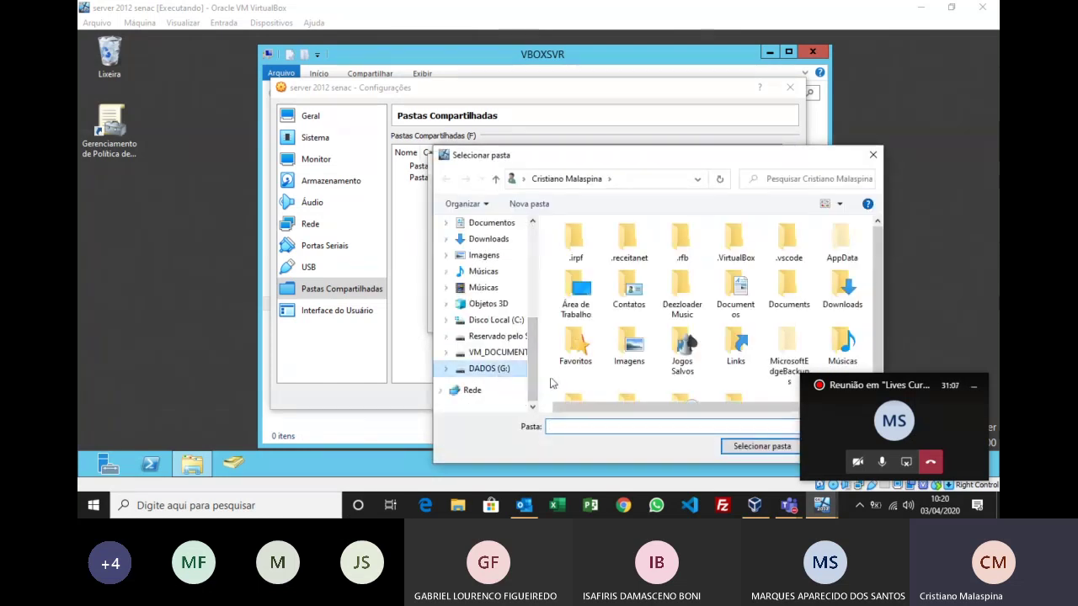
left_click(587, 330)
key("End")
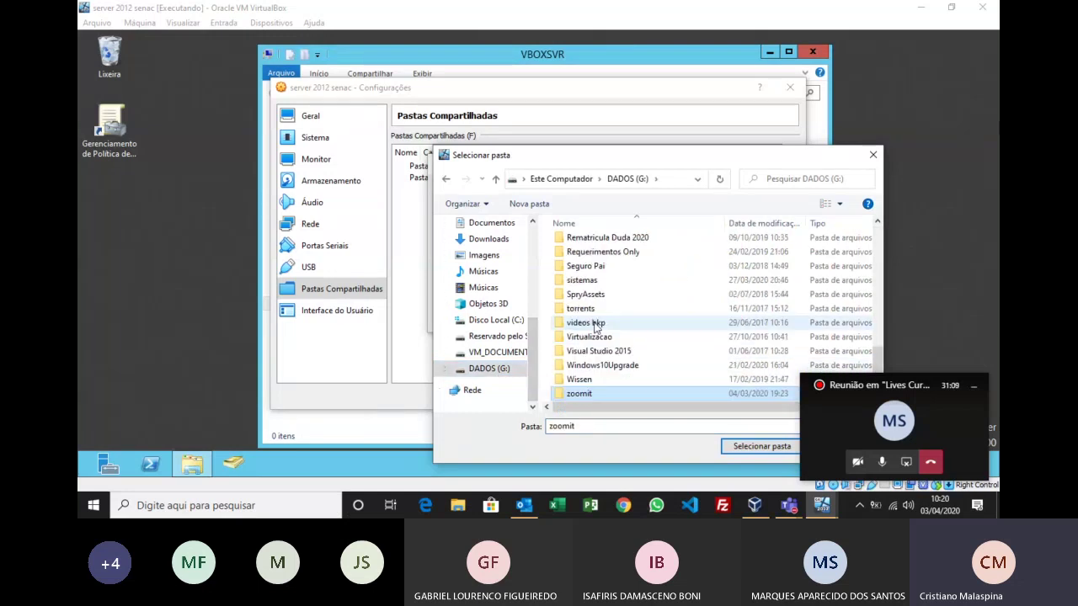
key("Return")
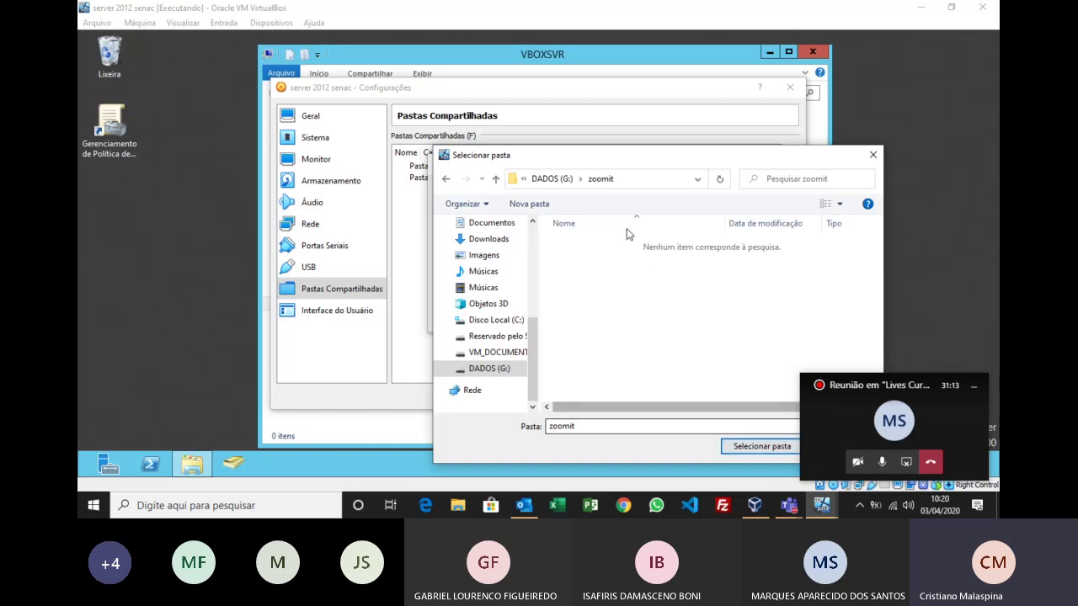
left_click(551, 178)
left_click(762, 448)
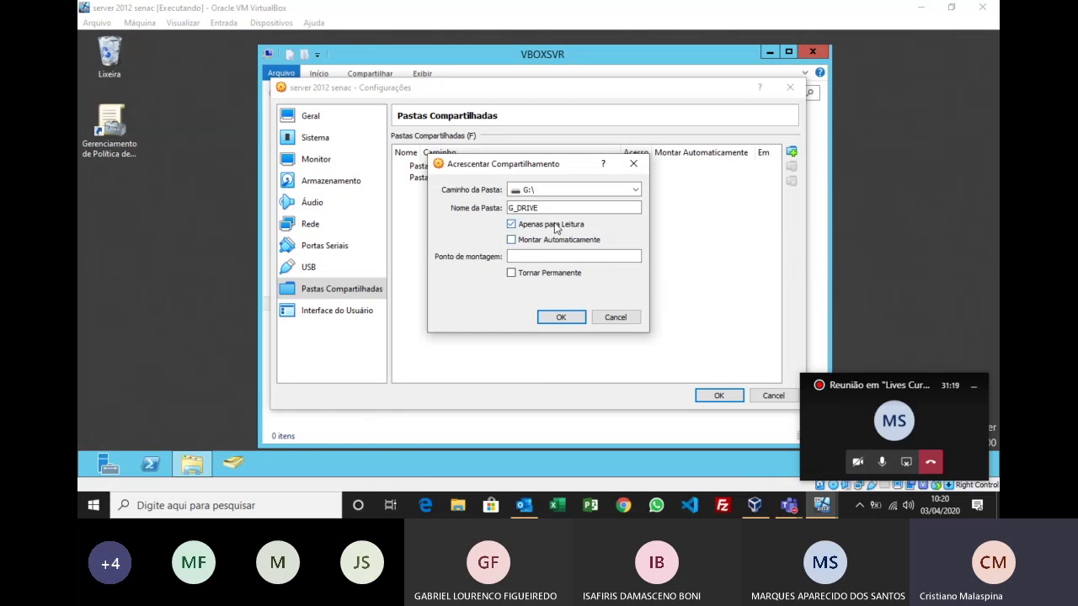
Step: Enable Auto-mount and Make Permanent, and confirm the G_DRIVE share
left_click(554, 241)
left_click(525, 277)
left_click(561, 318)
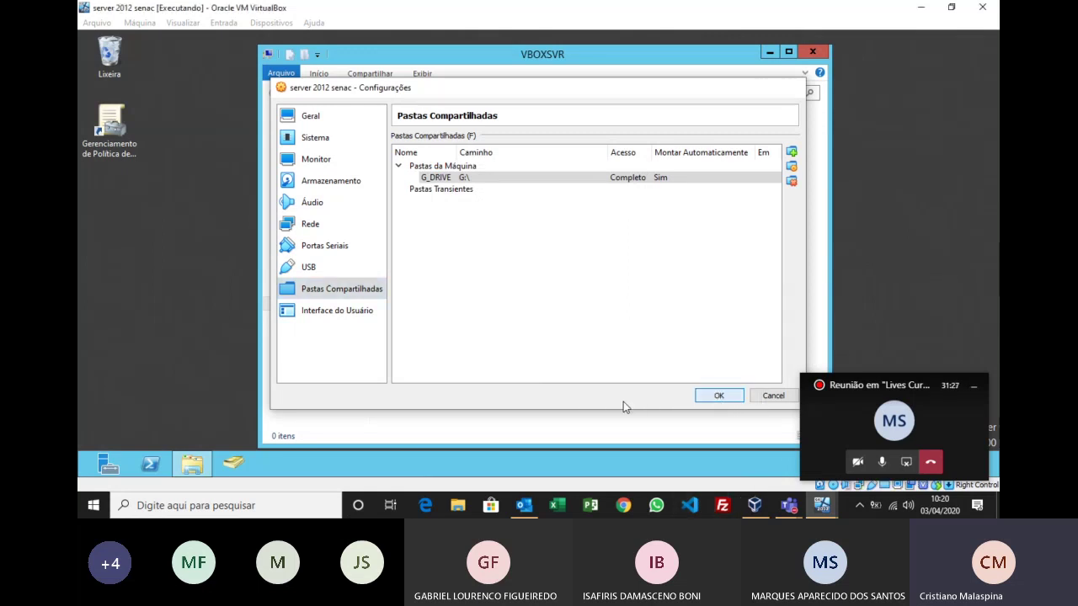
Step: Browse Rede > VBOXSVR > g_drive > zoomit and launch ZoomIt
left_click(298, 305)
double_click(430, 157)
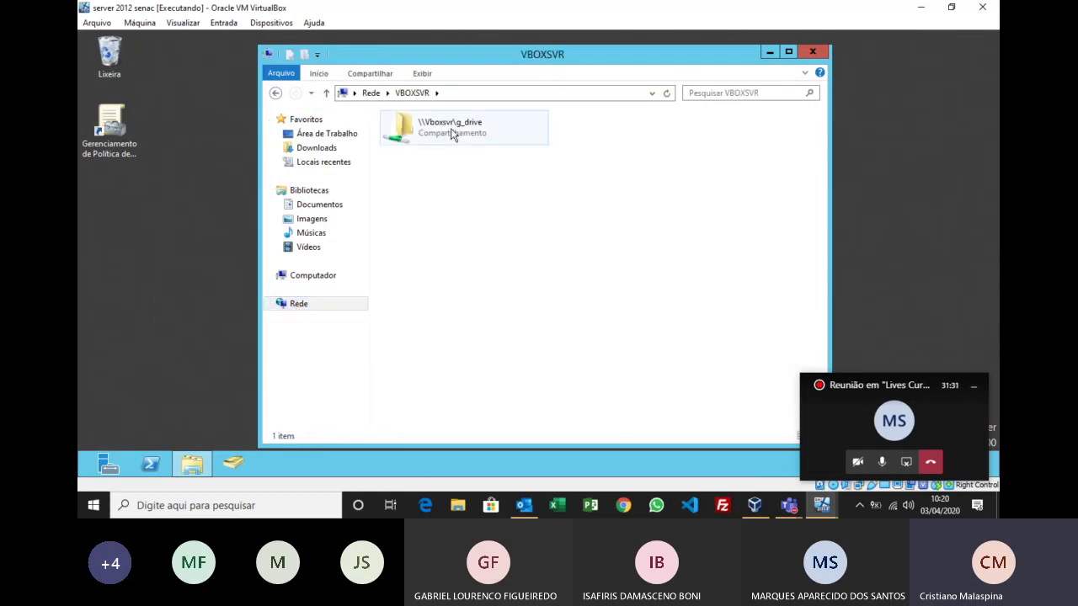
double_click(452, 133)
left_click(411, 207)
scroll(412, 207, "down", 15)
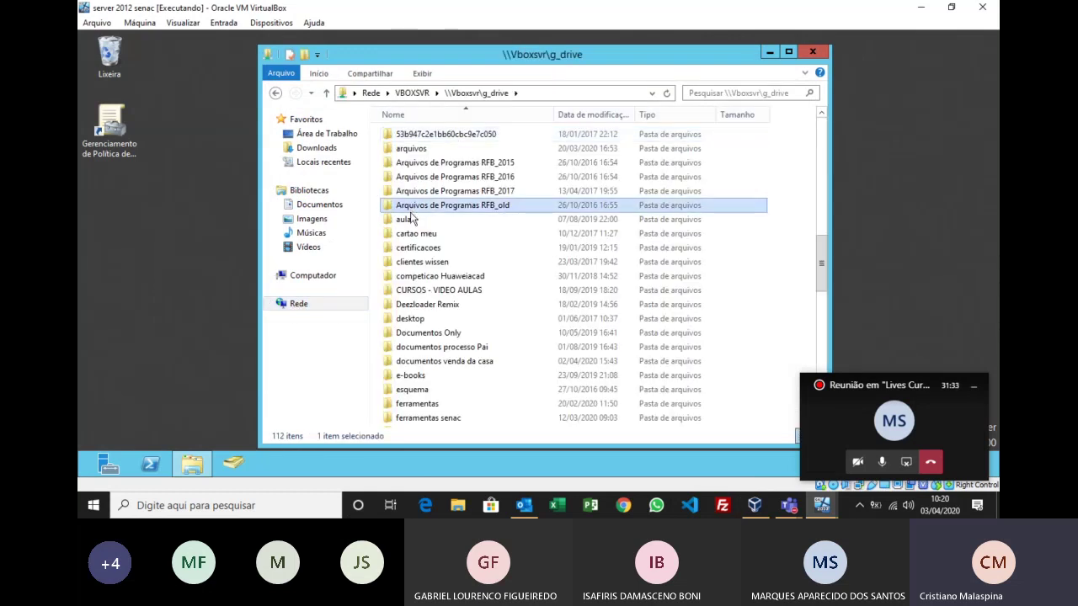
double_click(408, 134)
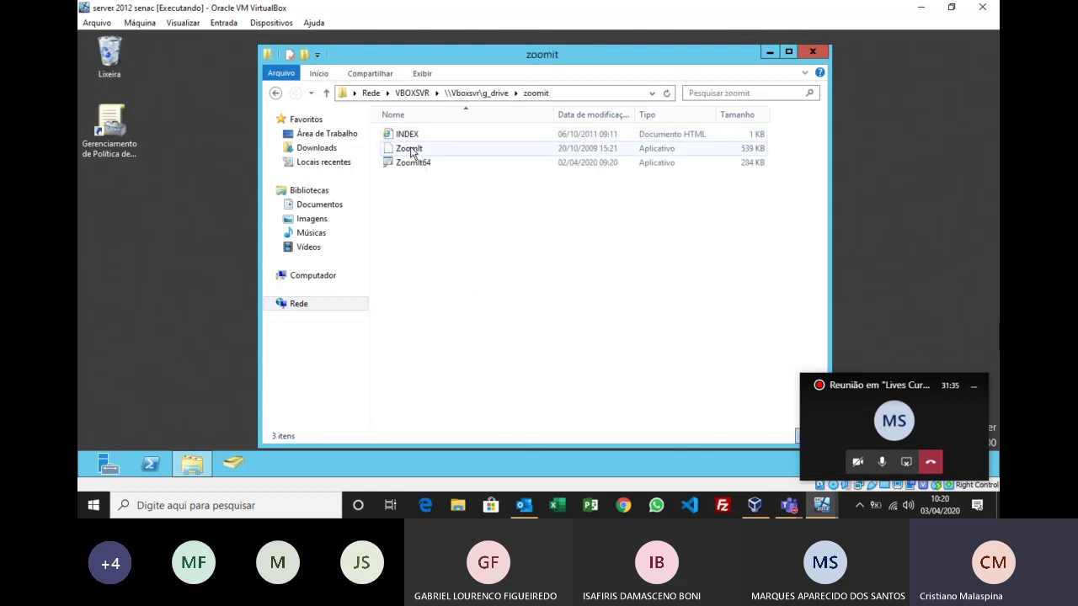
left_click(410, 150)
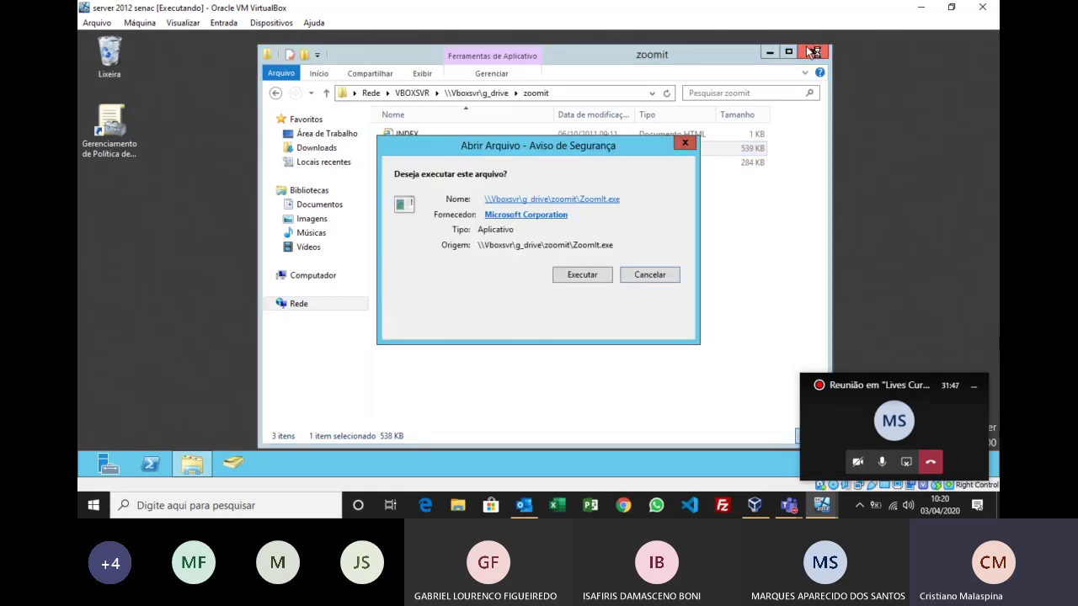
Step: Allow ZoomIt to run, agree to its license, keep default options, and close the folder window
left_click(589, 275)
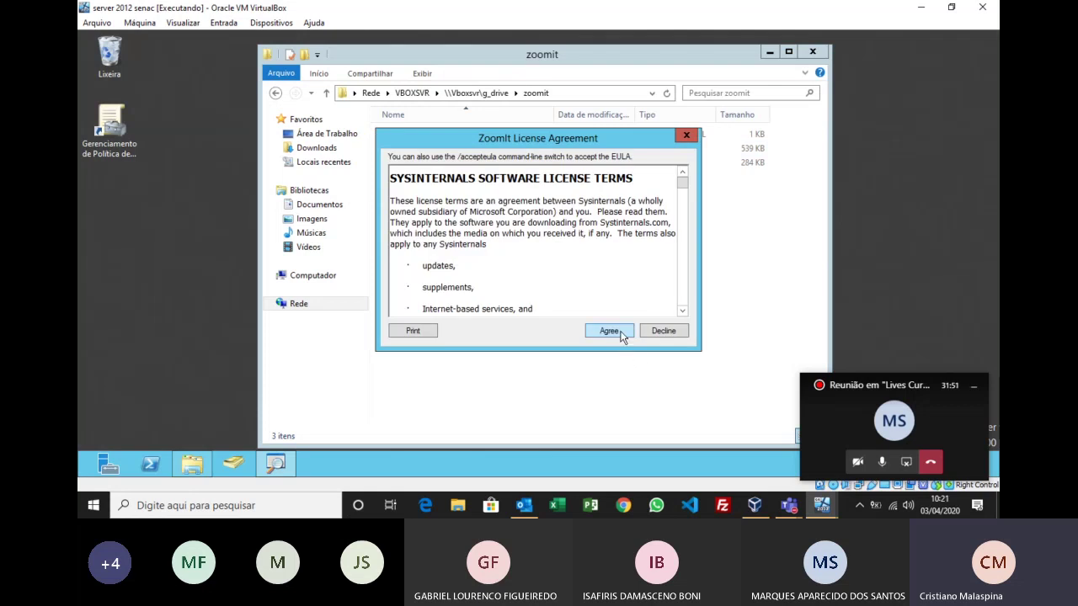
left_click(623, 333)
left_click(576, 374)
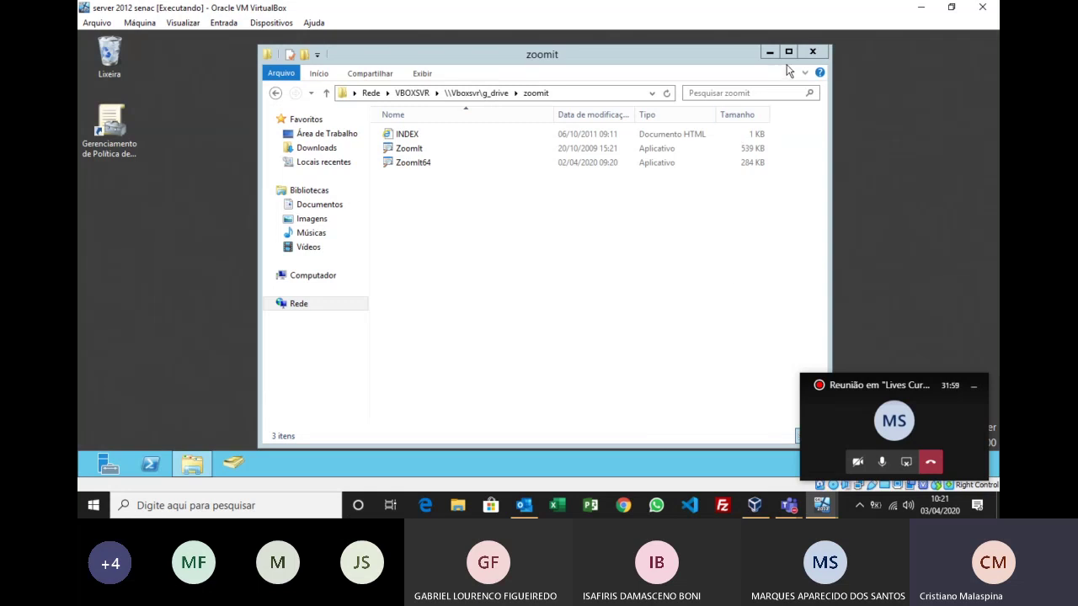
left_click(813, 53)
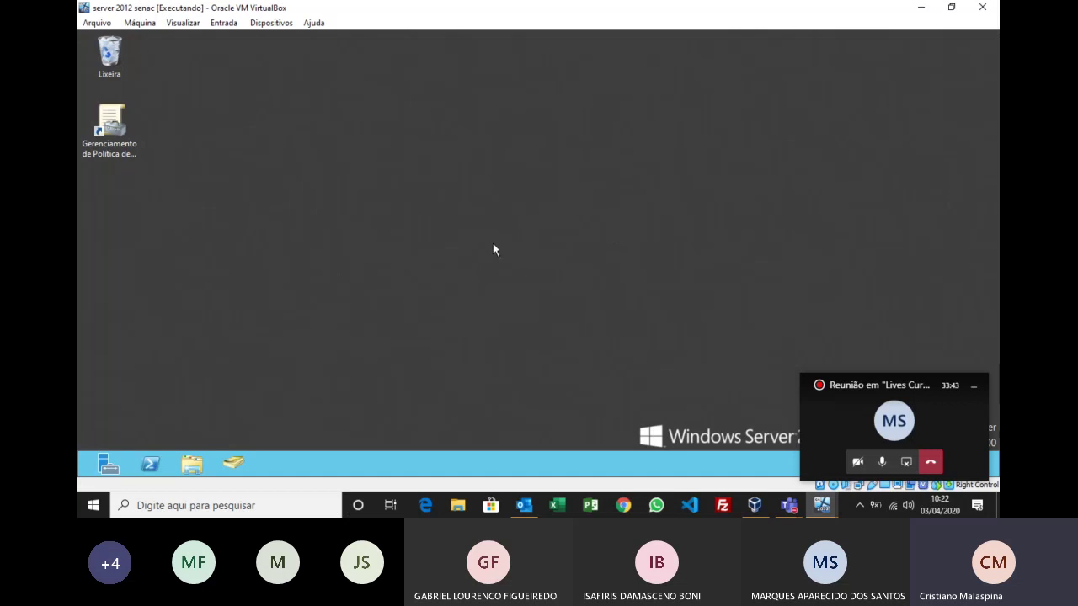
Step: Open Notepad from the Run prompt and type the title 'GPO - Grupo Policy'
key("super+r")
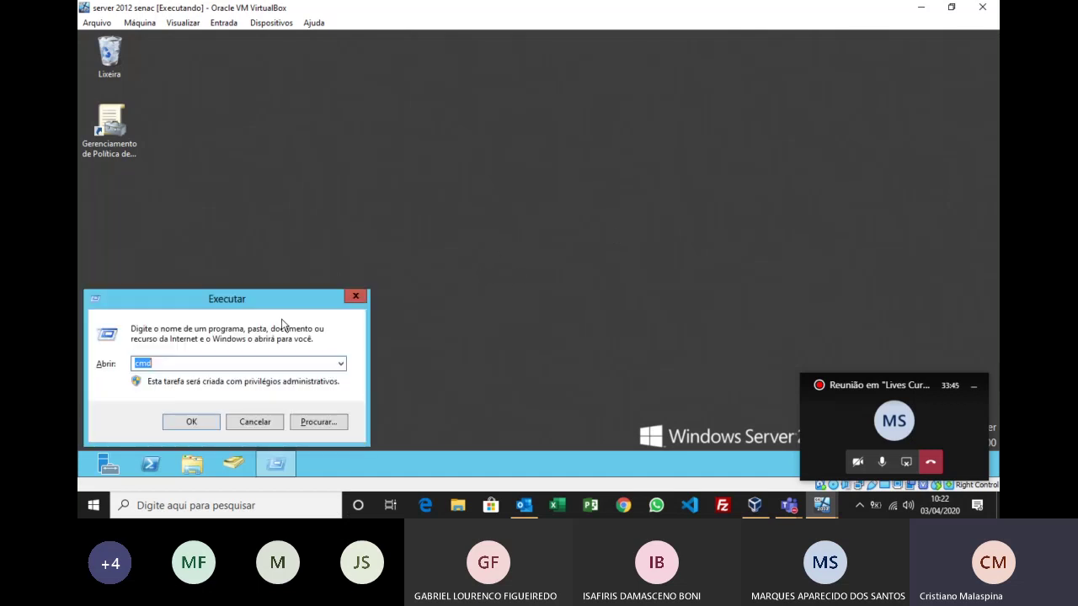
type("dsa.msc")
key("Return")
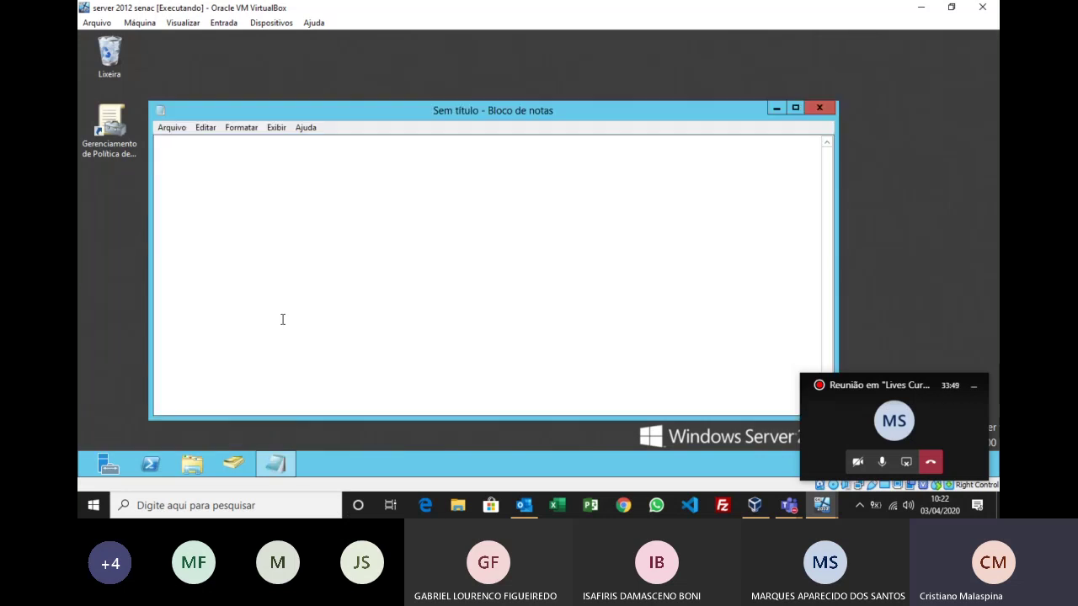
type("GPO - Gr")
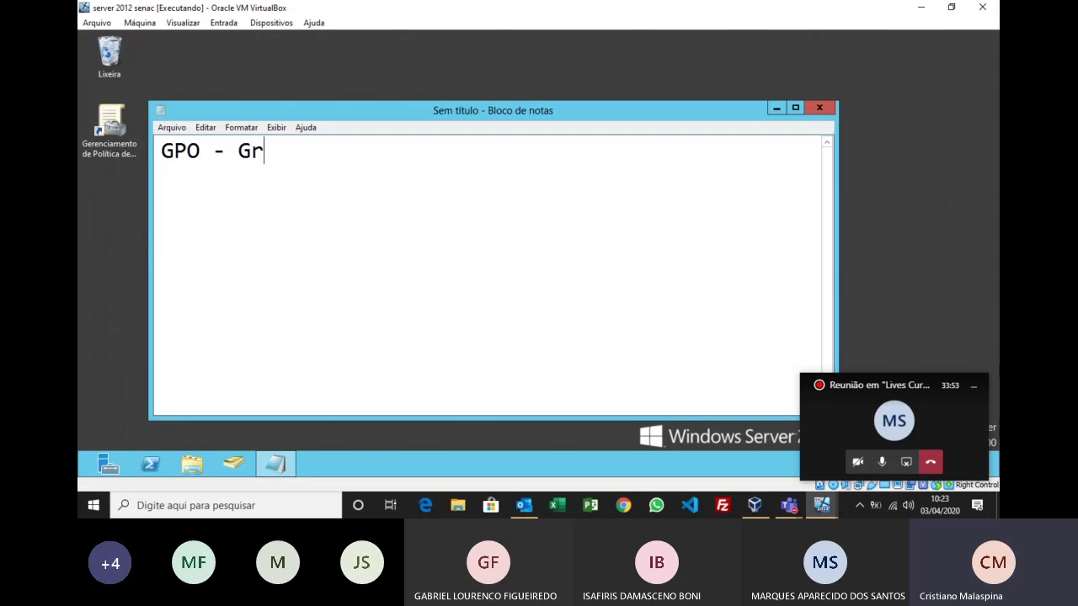
type("upo Policy")
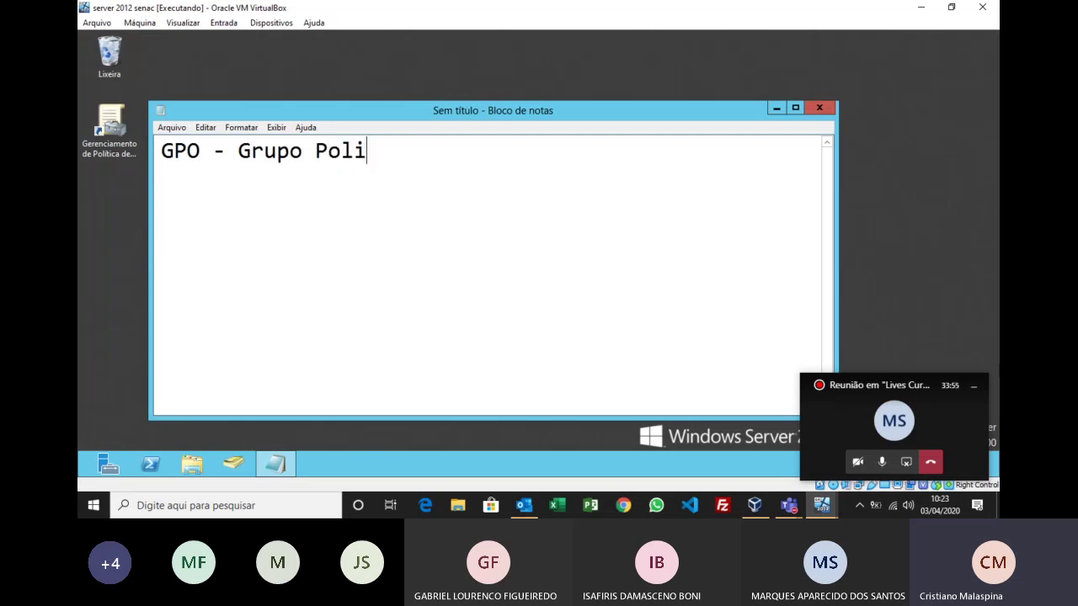
Step: Add the line 'Diretivas de segurança' below the title, fixing a typo
key("Return")
key("BackSpace")
type("Dur")
key("BackSpace")
key("BackSpace")
type("iretivas de")
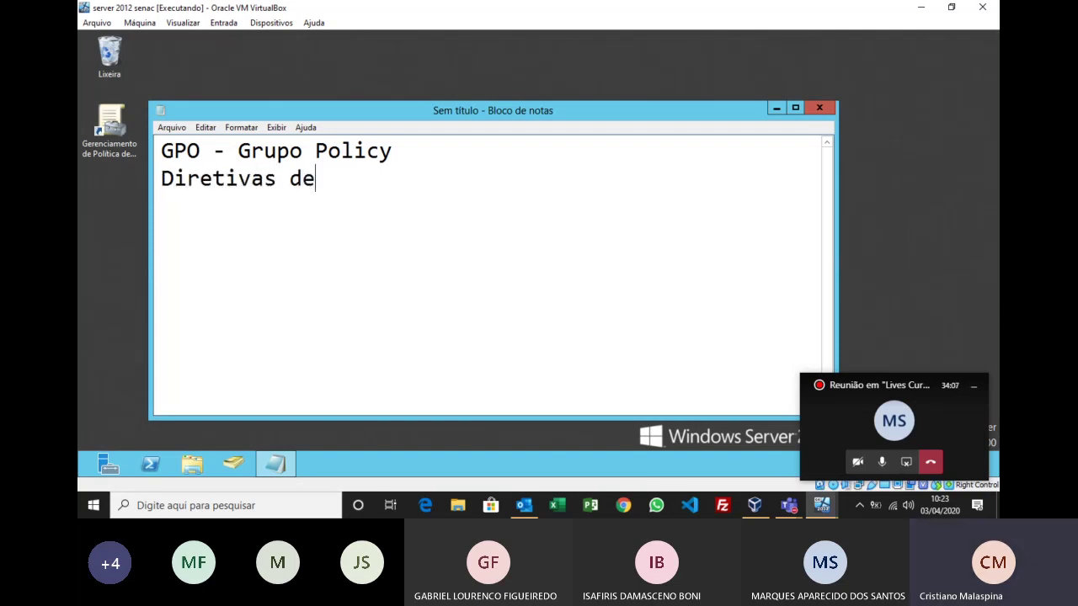
type(" segurança")
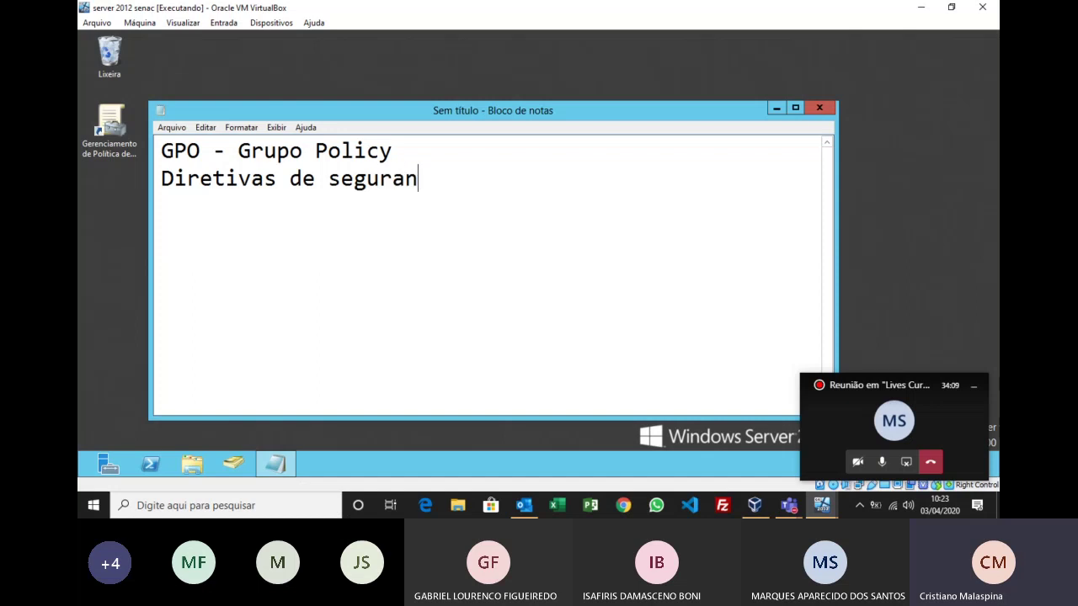
key("Return")
Step: Add the lines 'Aplicação das GPO's' and 'Dominio', each ending with a new line
type("Aplicação das GPO's")
key("Return")
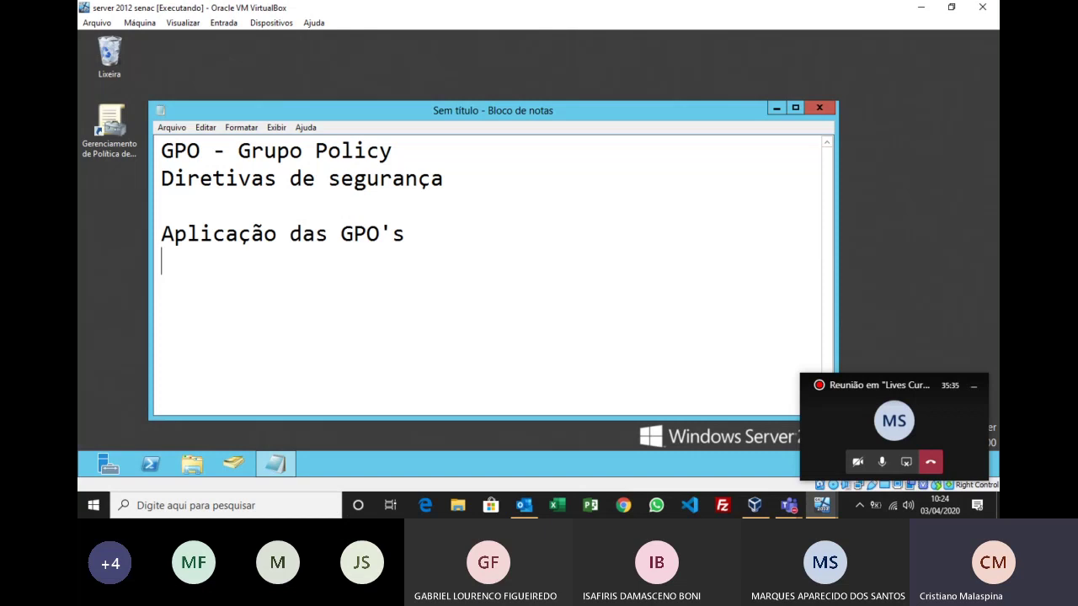
type("Dominio")
key("Return")
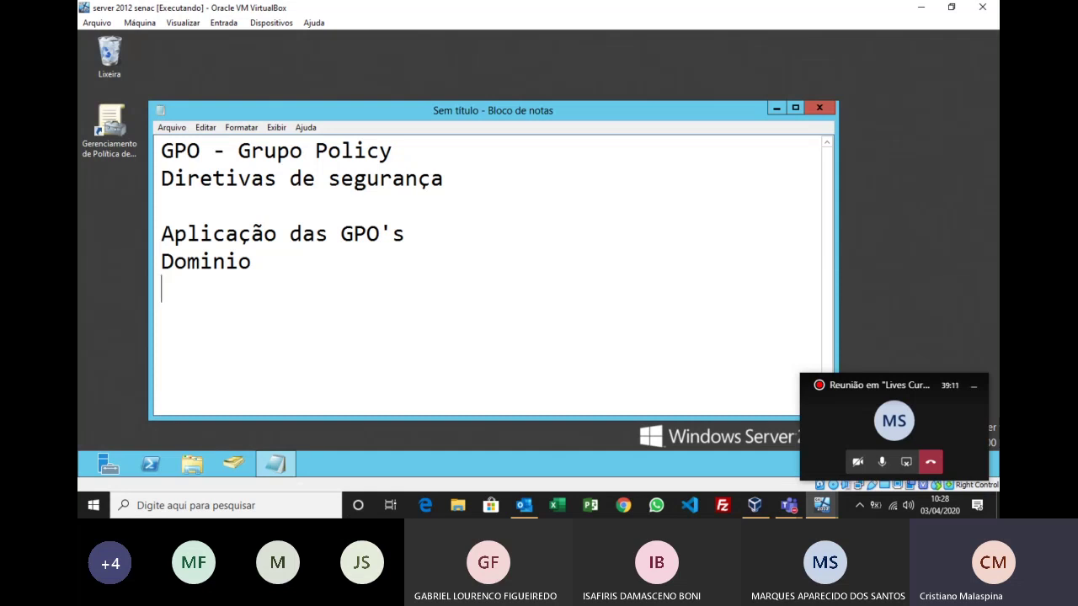
Step: Write 'U.O's Unidade Organizacional', fix the typo, and insert a dash after U.O's
type("U.O's Unidad")
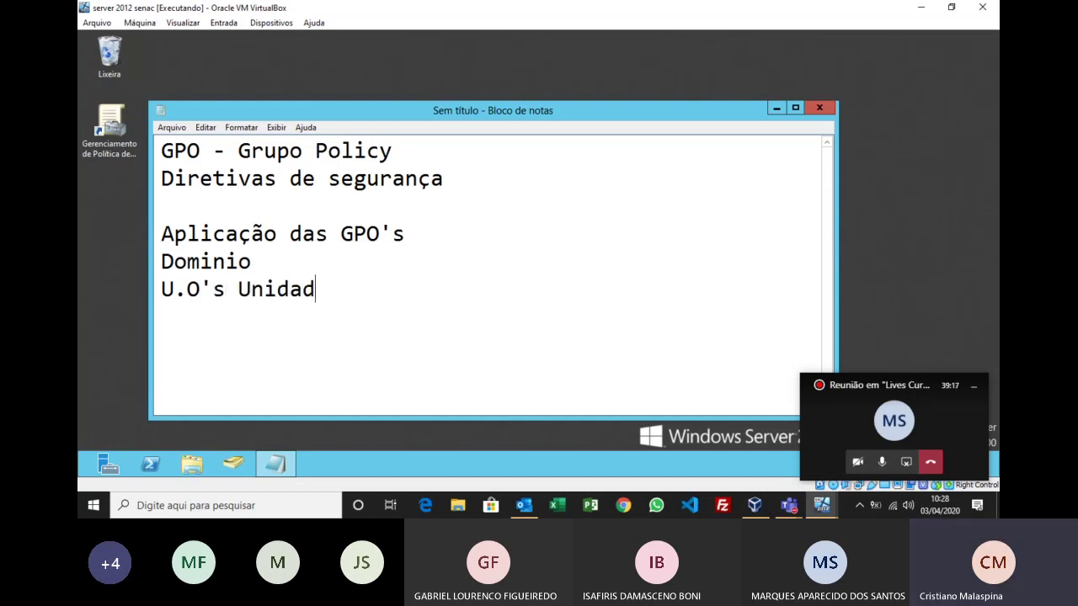
type("e Organi")
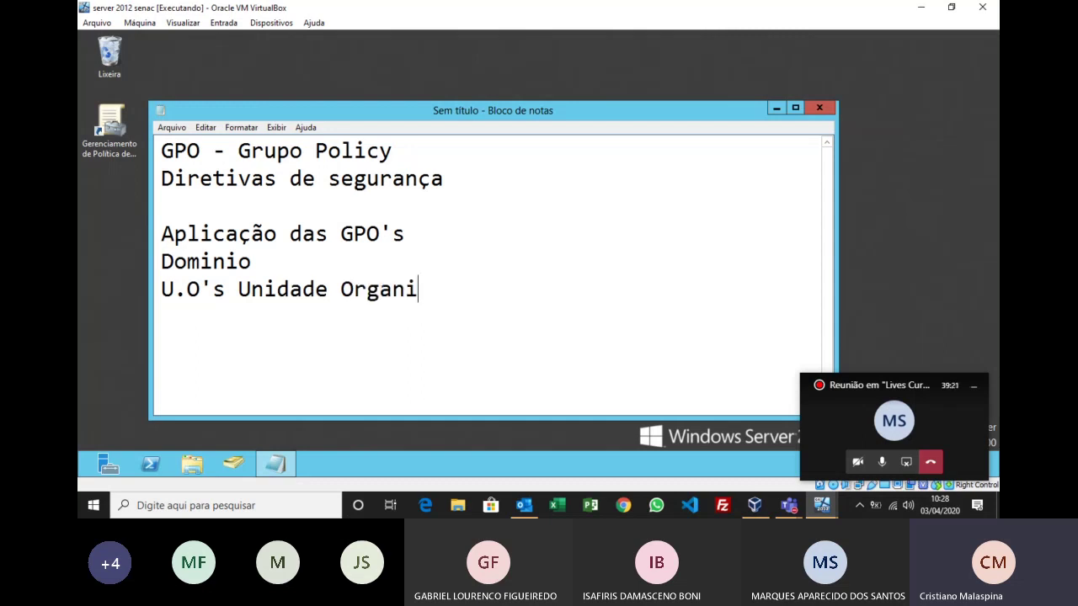
type("zacional")
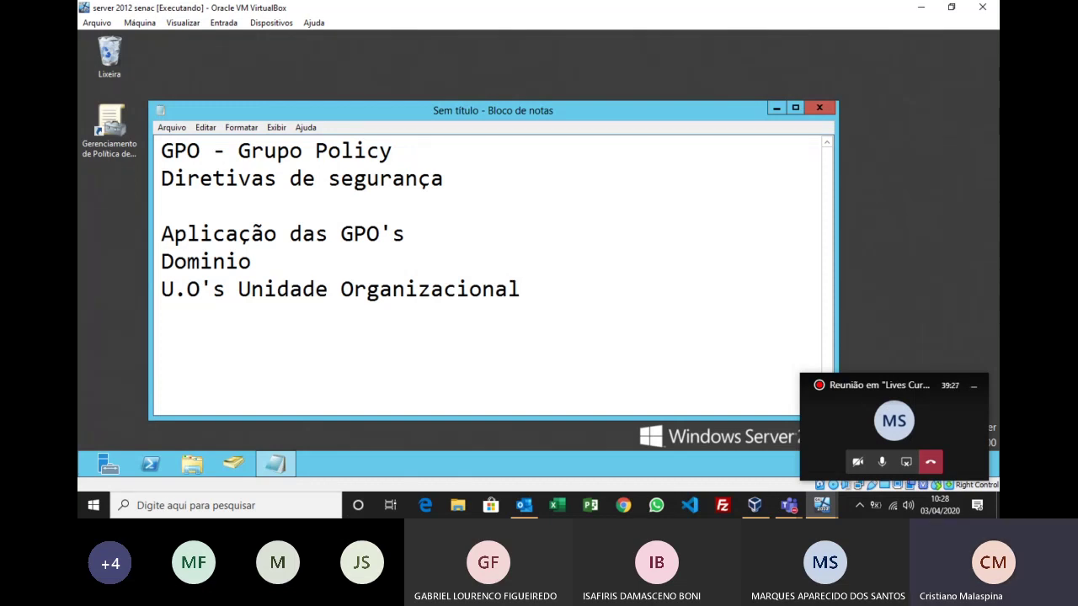
left_click(507, 289)
key("Left")
key("Left")
key("Left")
key("Left")
key("Left")
key("Left")
key("Left")
key("Left")
key("Left")
key("Left")
key("Left")
key("Left")
key("Left")
key("Left")
key("Left")
key("Left")
key("Left")
key("Left")
key("Left")
key("Left")
type("-")
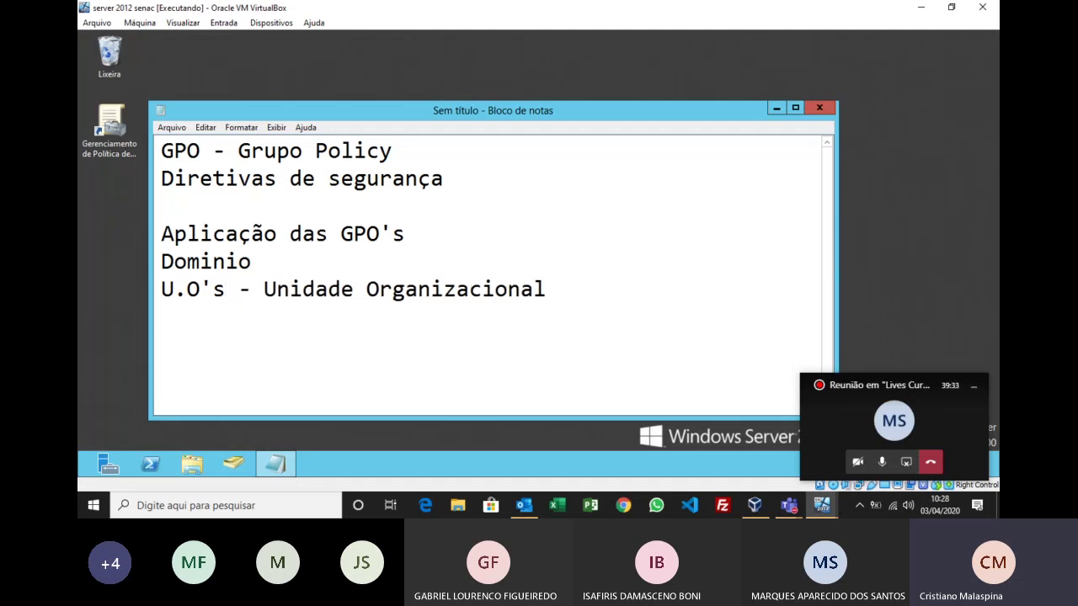
key("Delete")
Step: Launch Active Directory Users and Computers from the taskbar and minimize Notepad
left_click(236, 468)
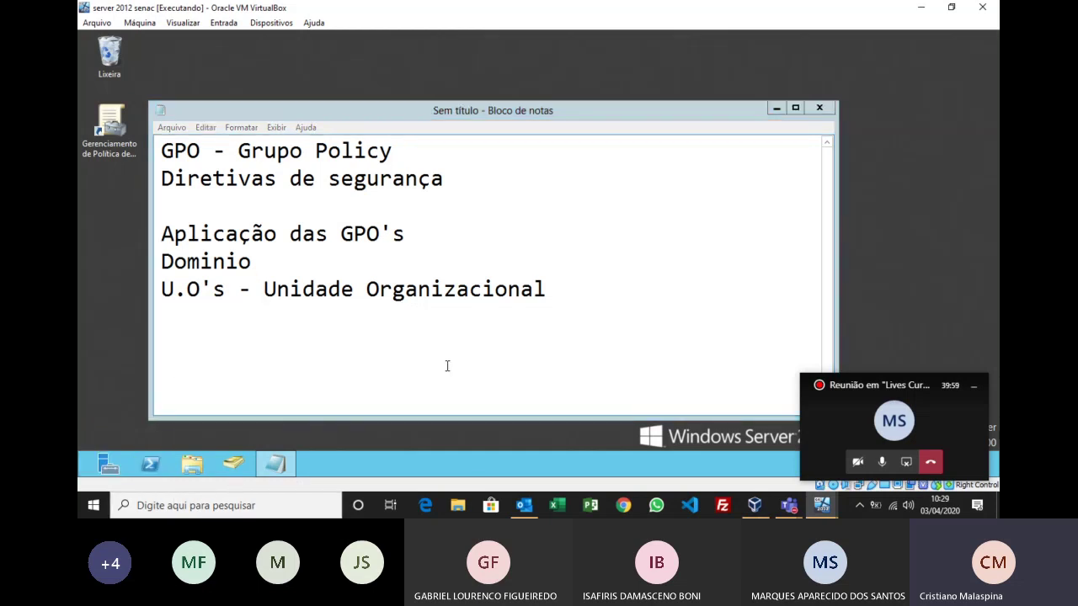
left_click(775, 108)
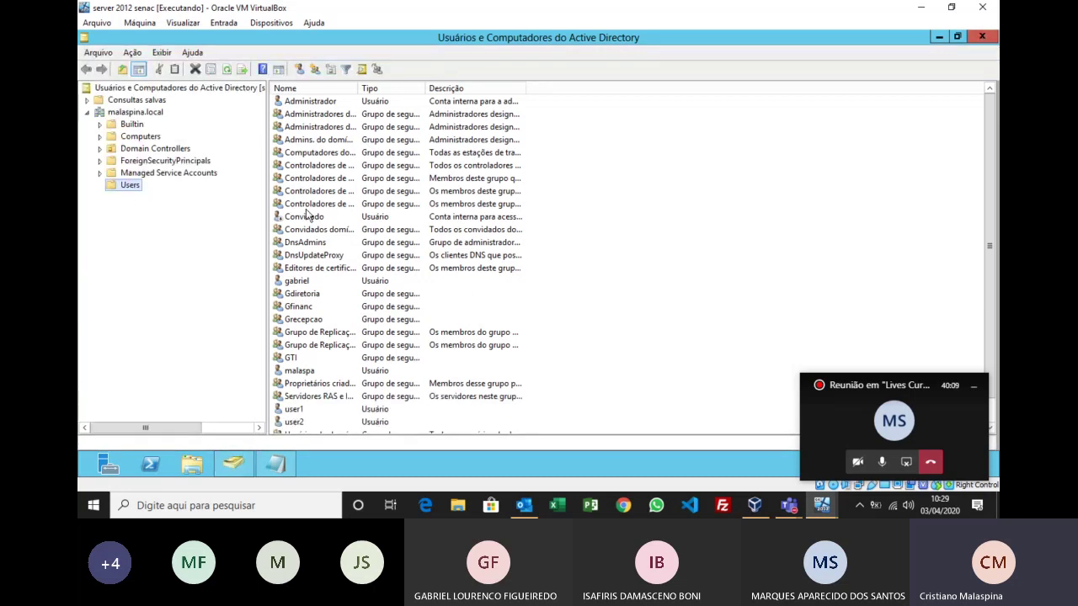
Step: Select the Convidado account and scroll through the malaspina.local Users list
left_click(396, 217)
scroll(395, 227, "down", 1)
scroll(396, 244, "up", 1)
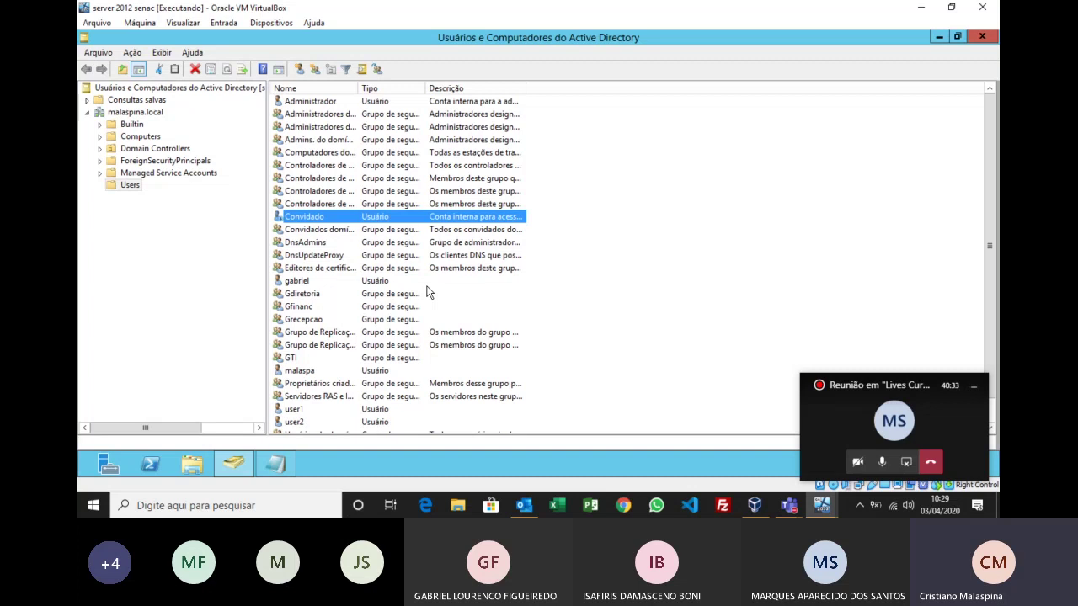
scroll(423, 296, "down", 1)
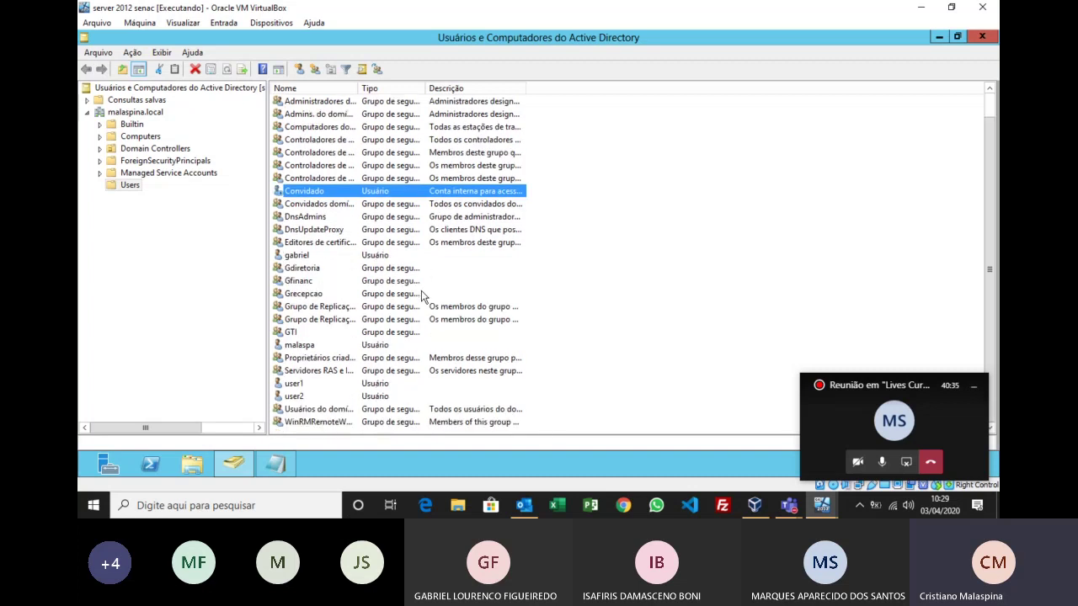
scroll(422, 296, "up", 1)
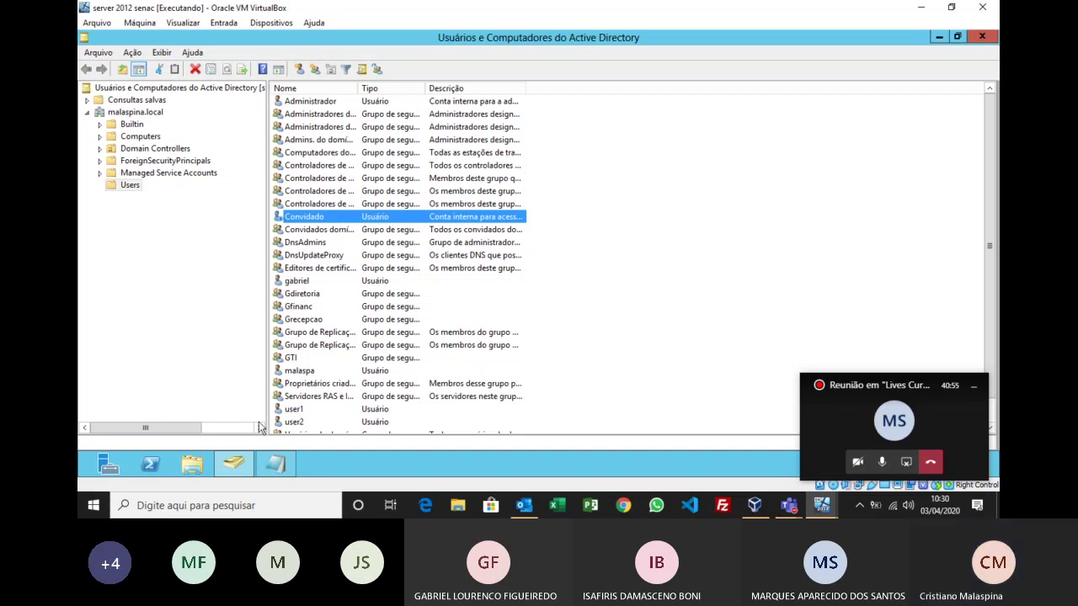
Step: Open a maximized File Explorer and browse Computador > Disco Local (C:) > Dados
left_click(195, 465)
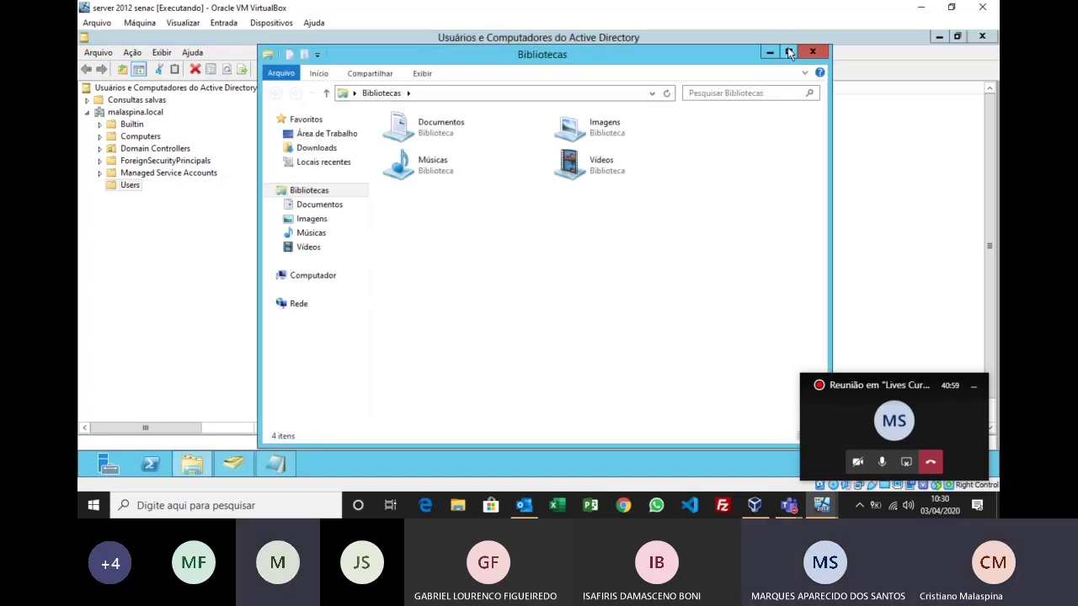
left_click(788, 52)
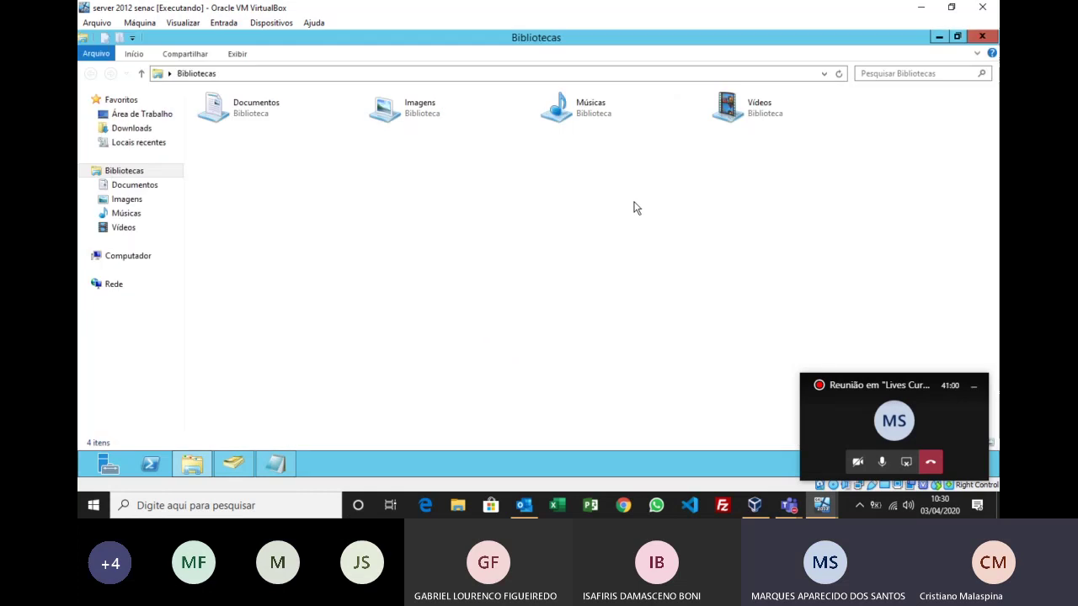
left_click(127, 257)
left_click(268, 137)
double_click(268, 139)
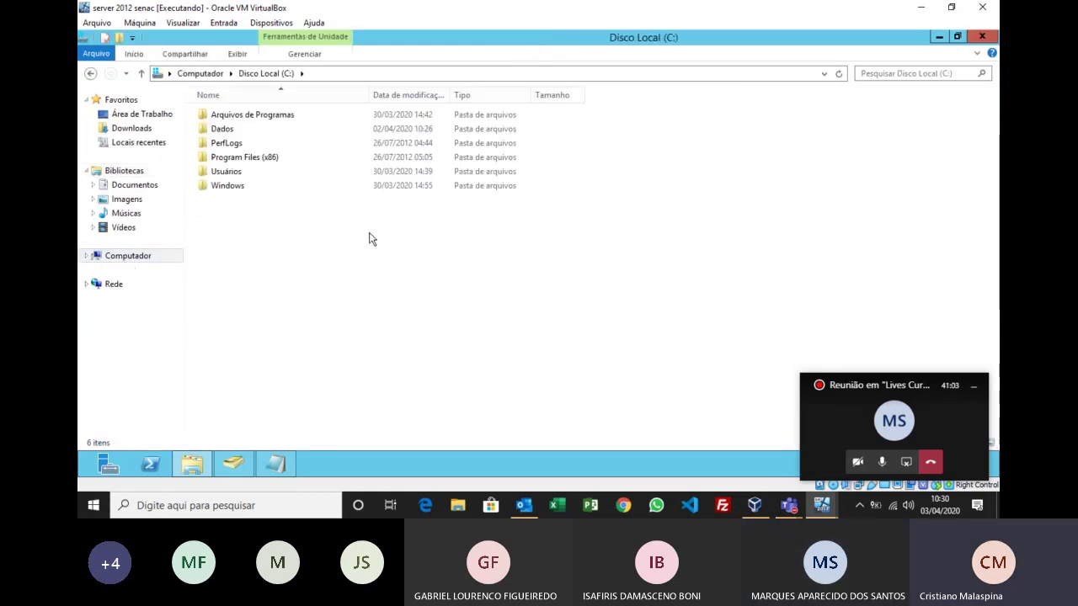
double_click(228, 130)
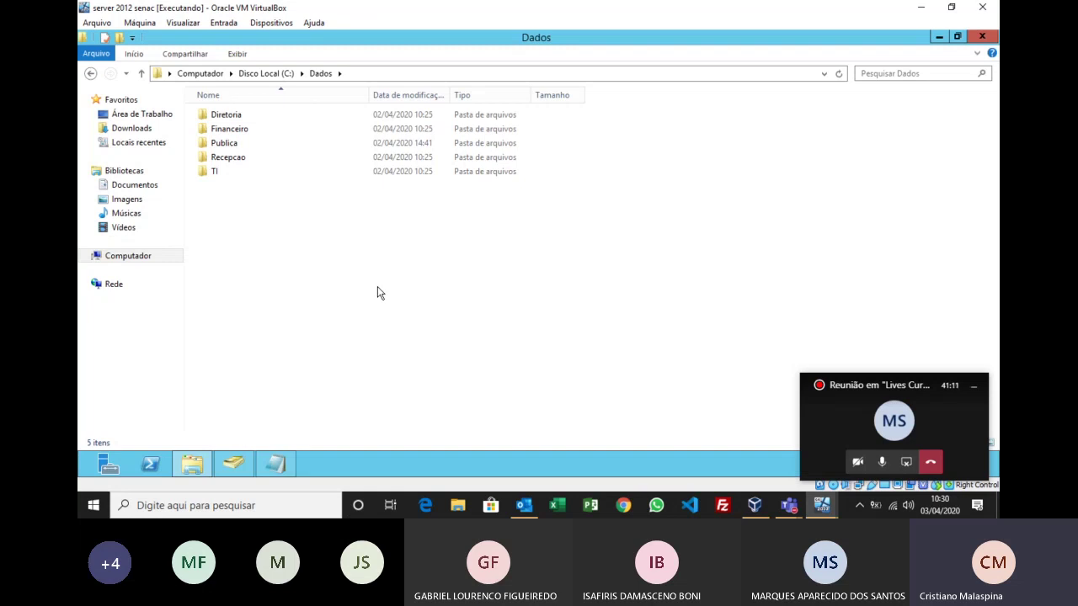
Step: Zoom into the Dados listing, frame the five folders in red, and arrow the Recepcao folder
key("super+plus")
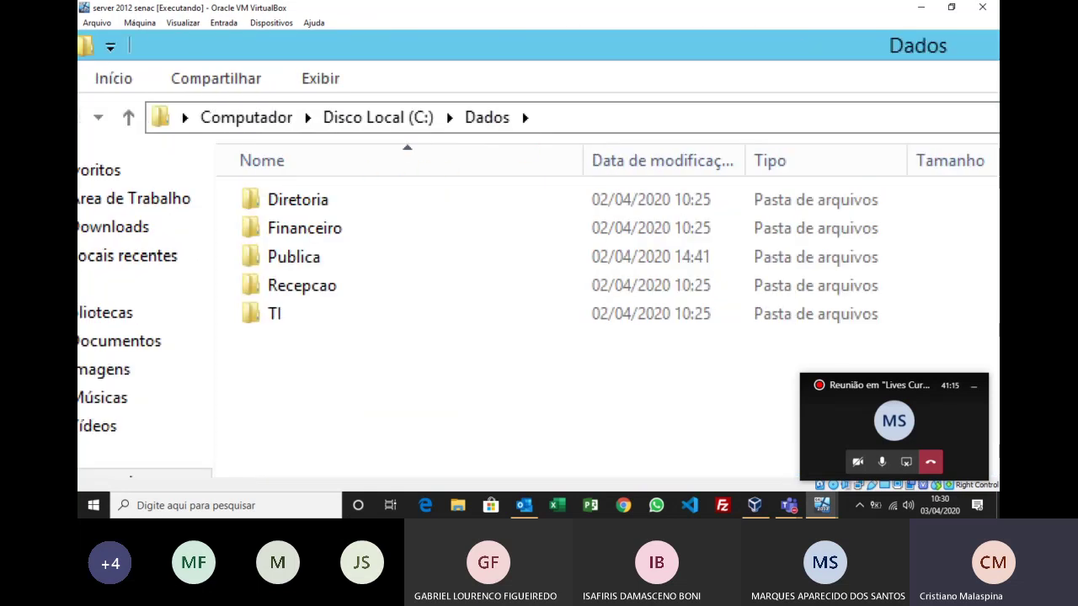
left_click_drag(206, 156, 390, 344)
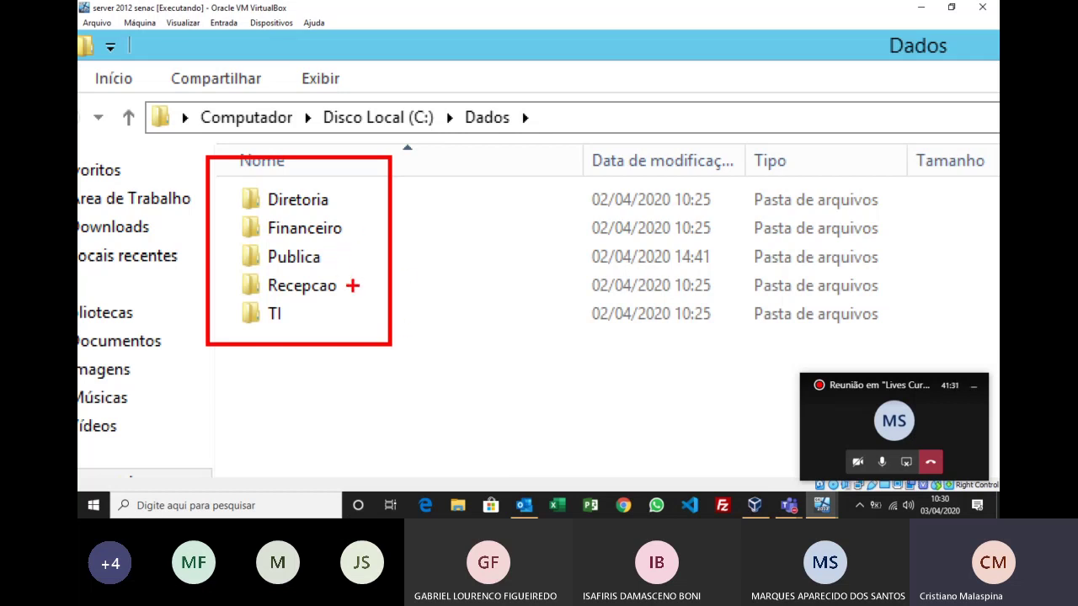
left_click_drag(352, 286, 517, 285)
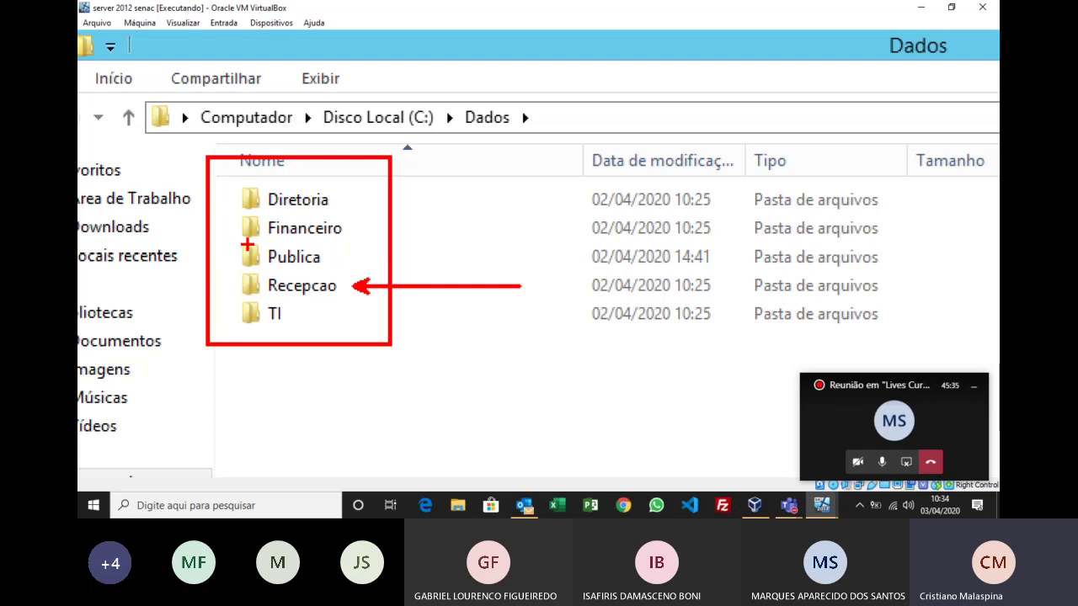
key("Escape")
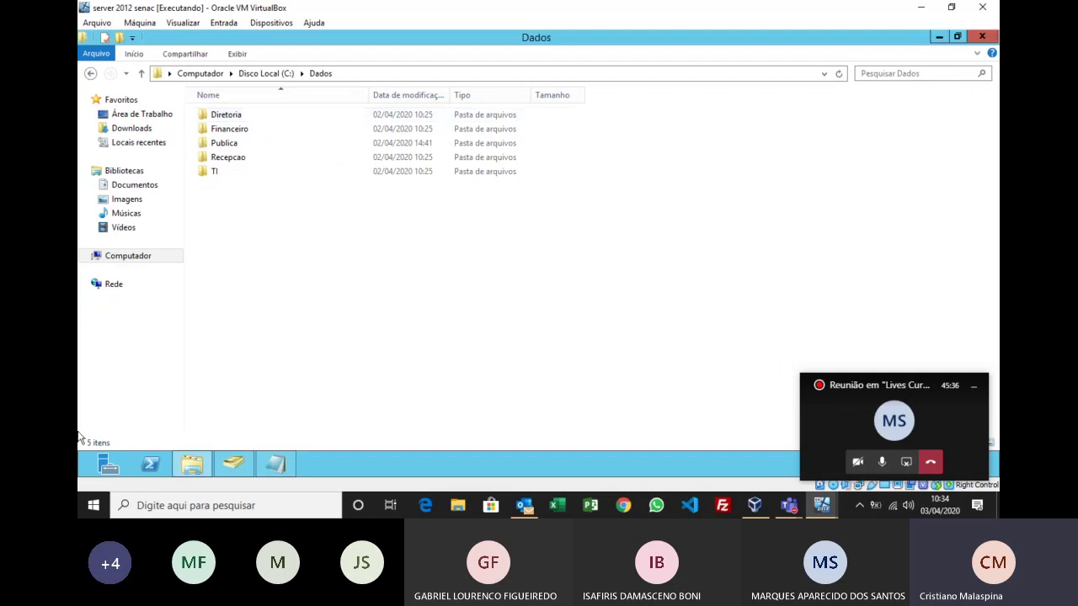
Step: Close the Dados folder window and select malaspina.local in Active Directory Users and Computers
left_click(984, 37)
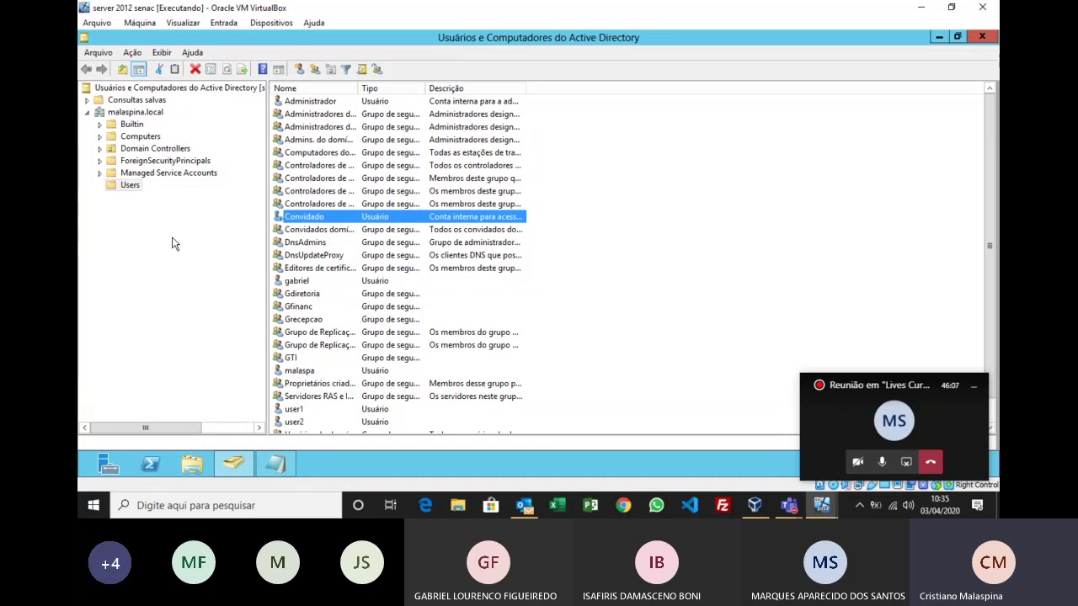
left_click(150, 114)
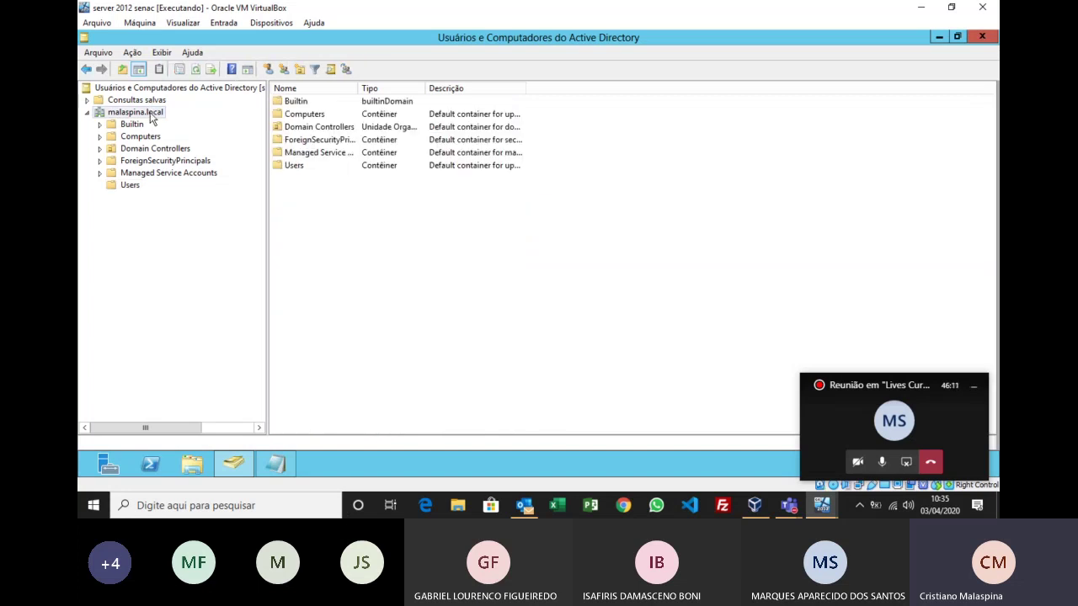
Step: Add an organizational unit named Diretoria directly beneath the malaspina.local domain
right_click(149, 113)
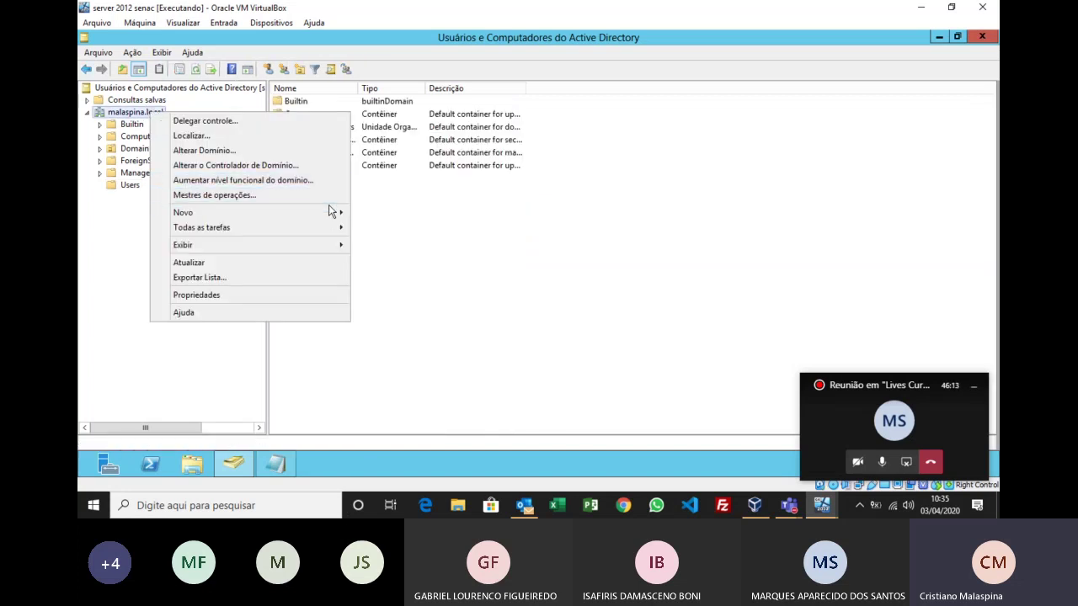
mouse_move(334, 218)
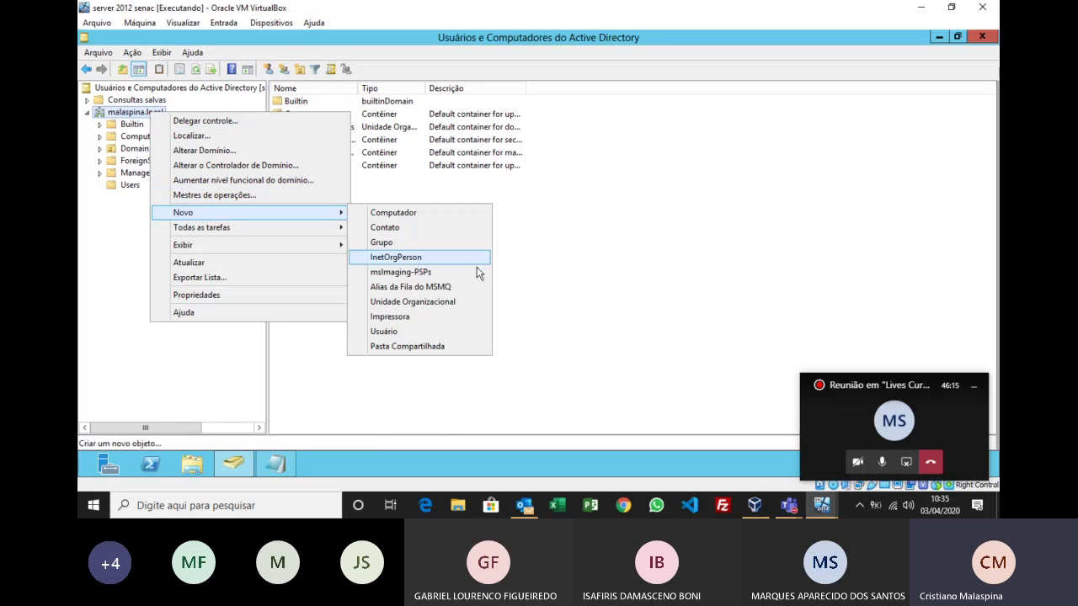
left_click(412, 301)
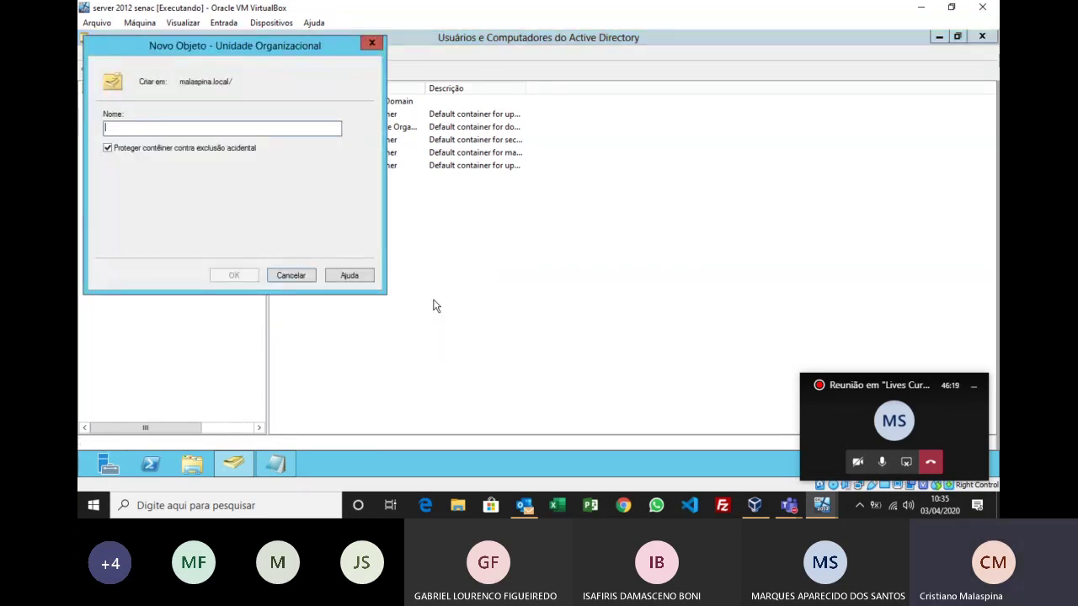
type("Diretoria")
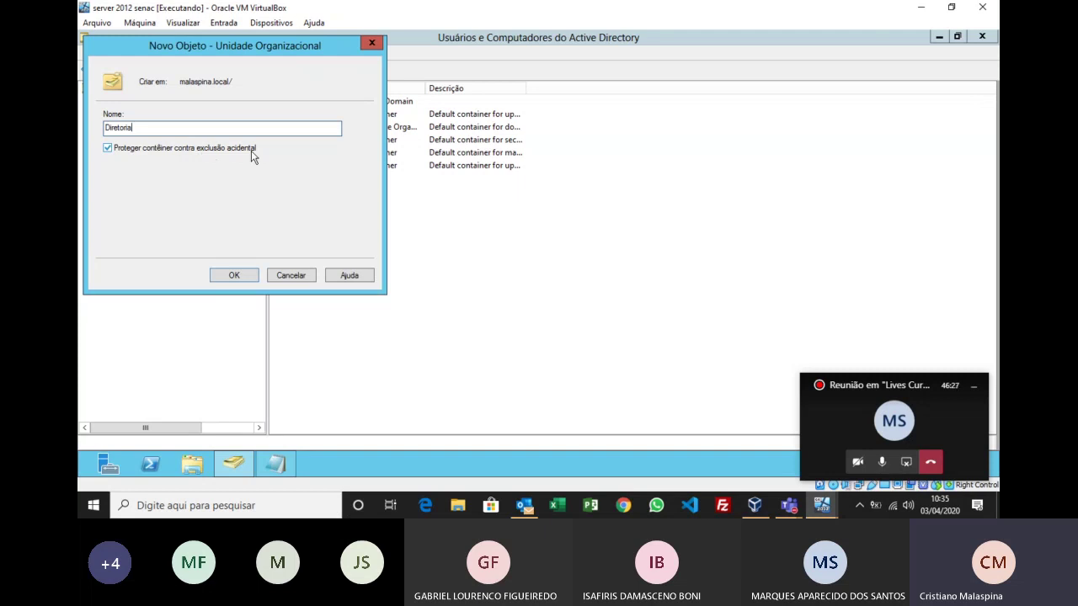
left_click(885, 463)
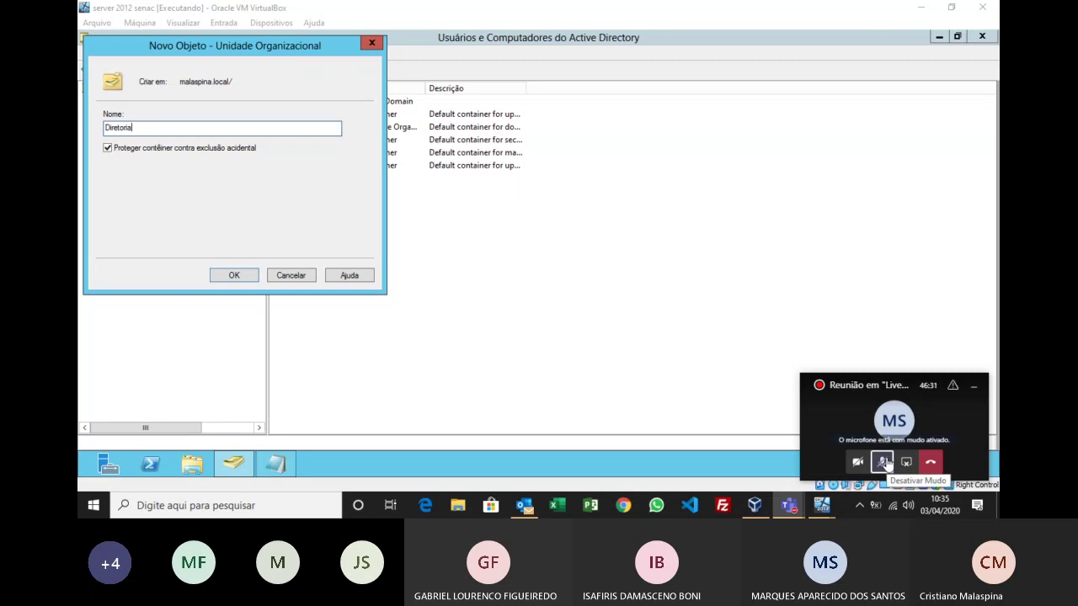
left_click(883, 462)
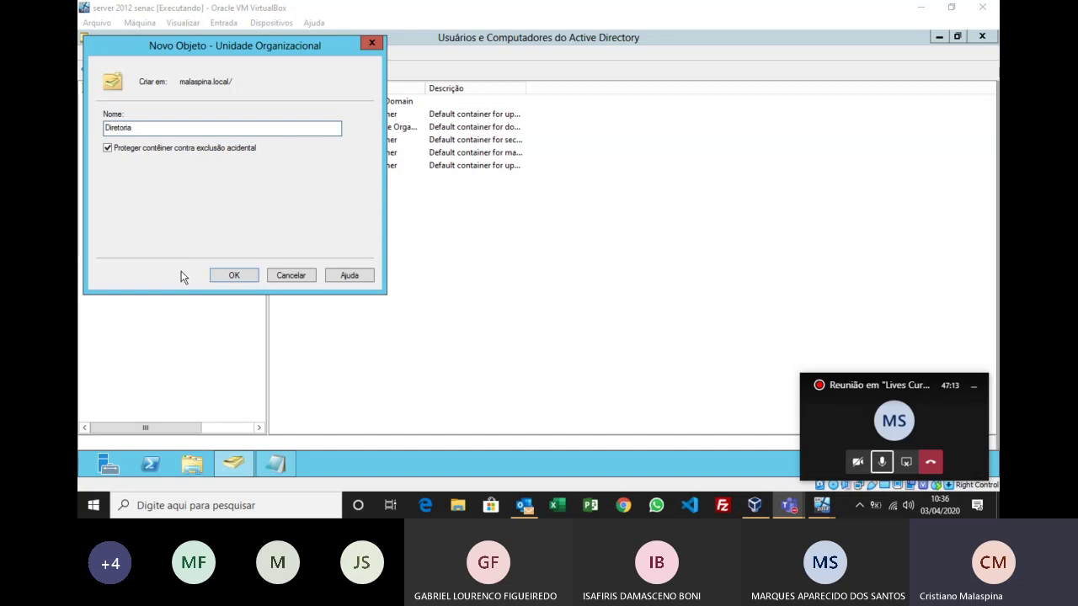
left_click(232, 277)
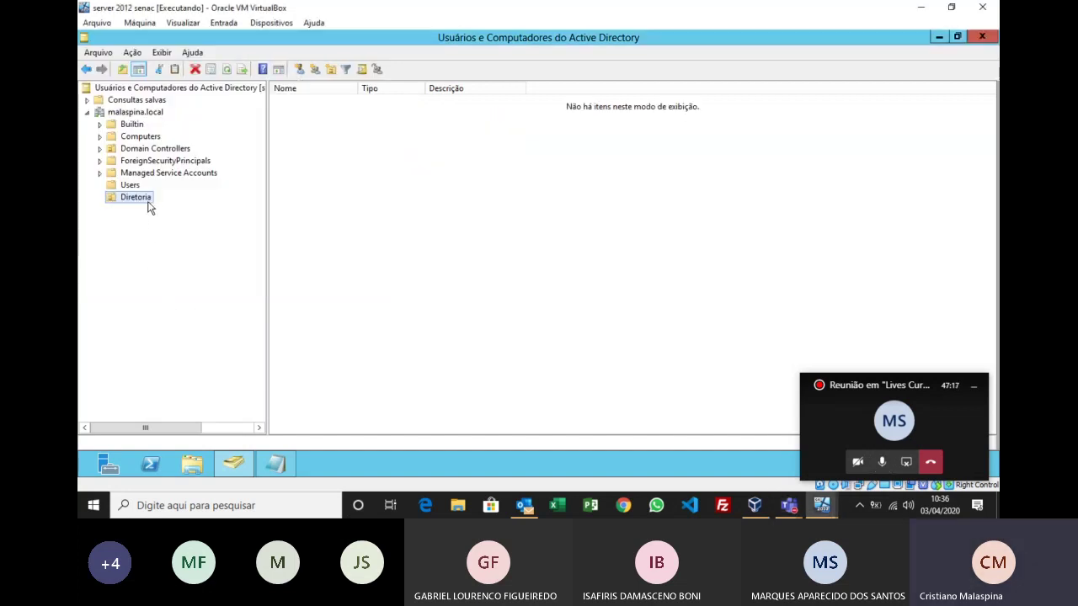
Step: Zoom the screen in briefly, then return it to normal magnification
key("ctrl+1")
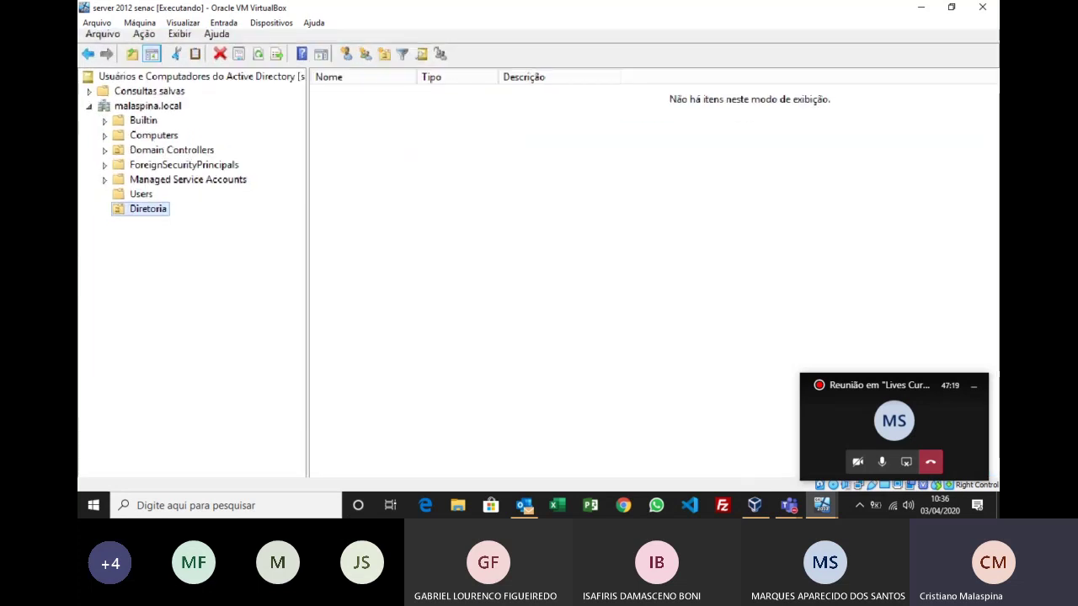
left_click(165, 228)
left_click_drag(217, 213, 245, 213)
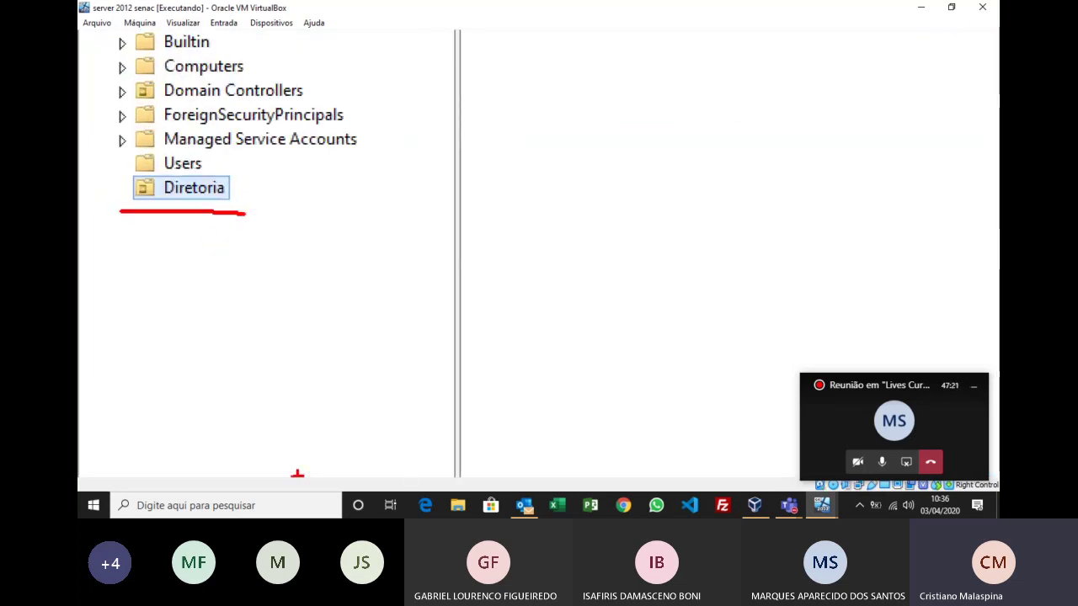
key("Escape")
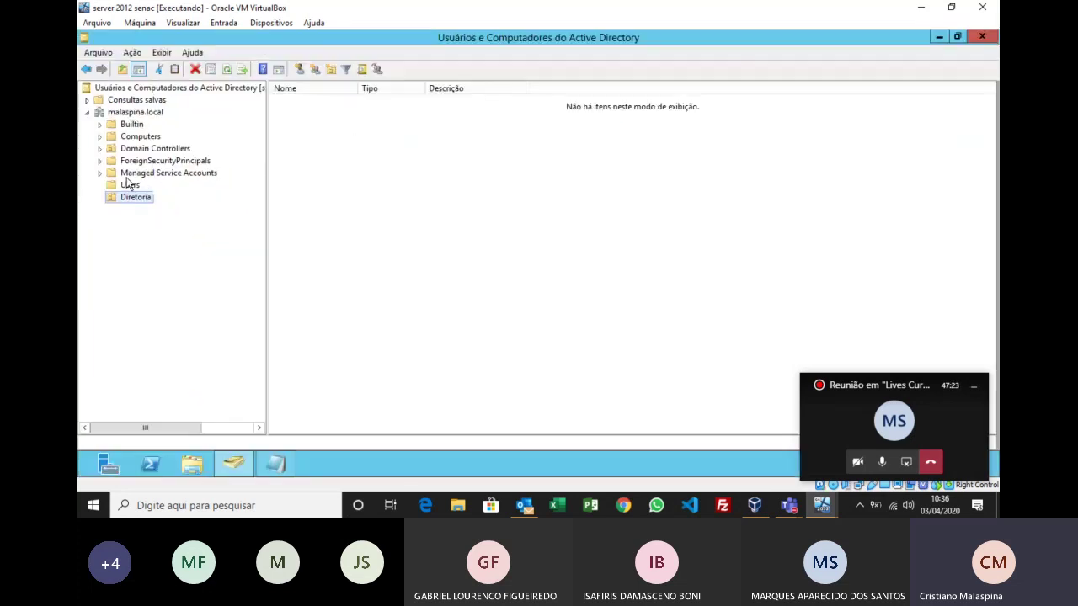
Step: Create the Recepcao organizational unit under malaspina.local
right_click(133, 112)
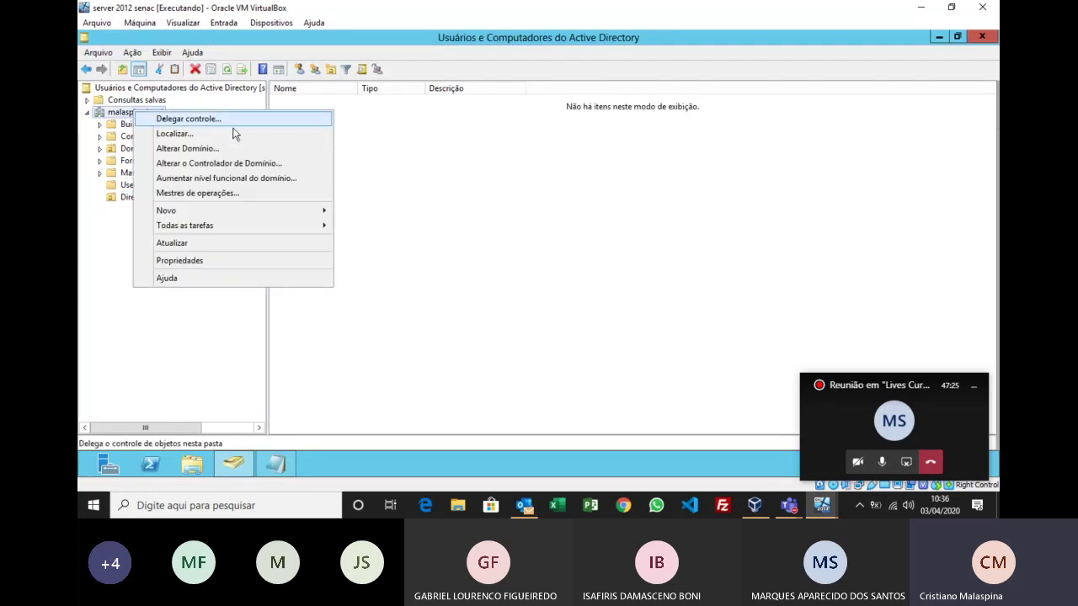
mouse_move(325, 215)
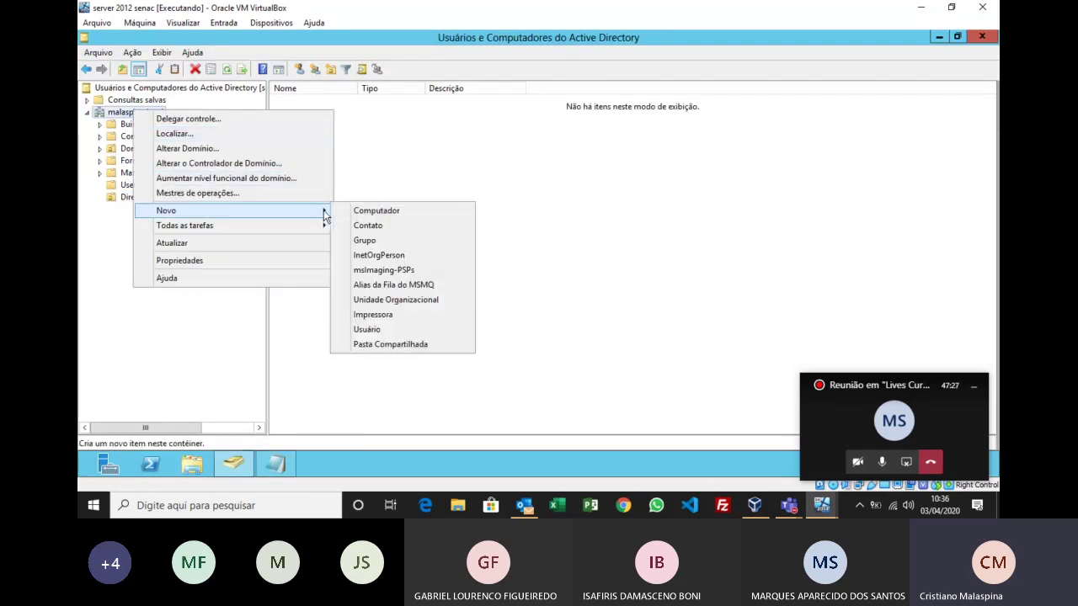
left_click(403, 301)
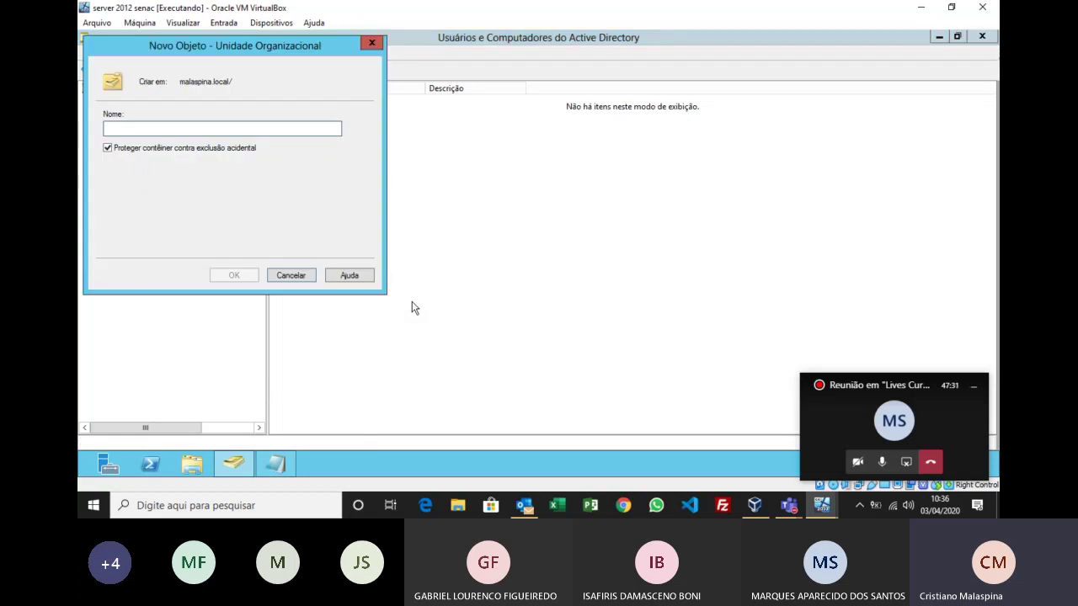
type("Recepcao")
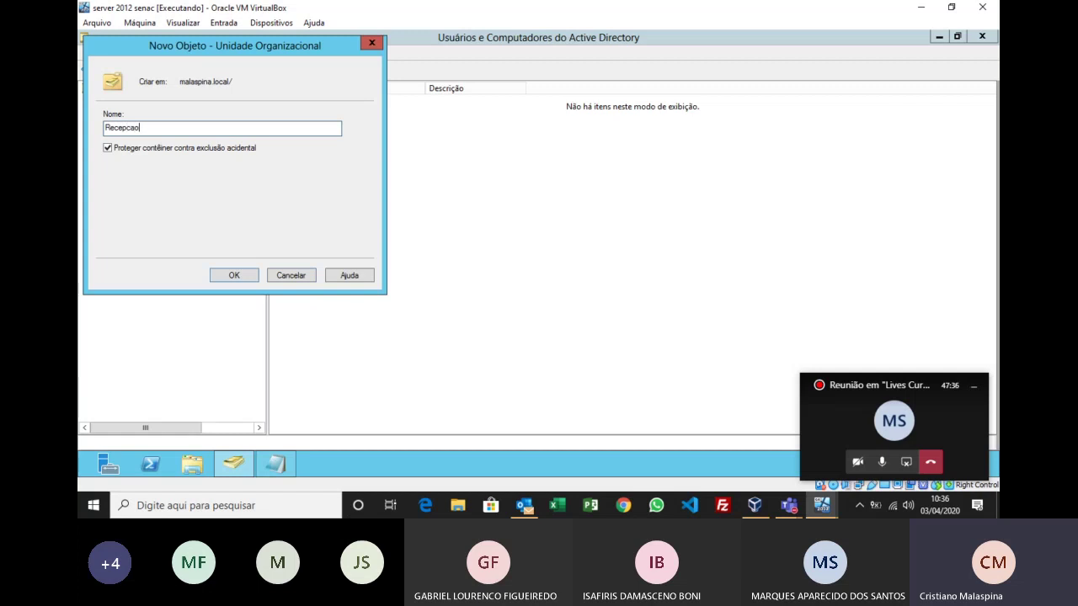
key("Return")
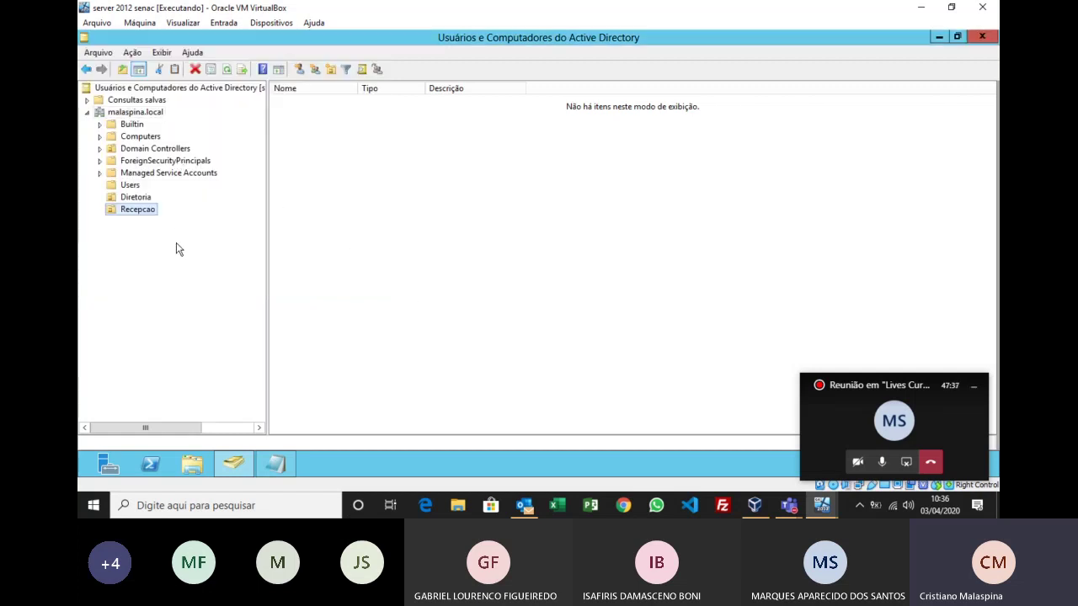
Step: Create a Financeiro organizational unit beneath malaspina.local, next to Diretoria and Recepcao
left_click(156, 113)
right_click(156, 111)
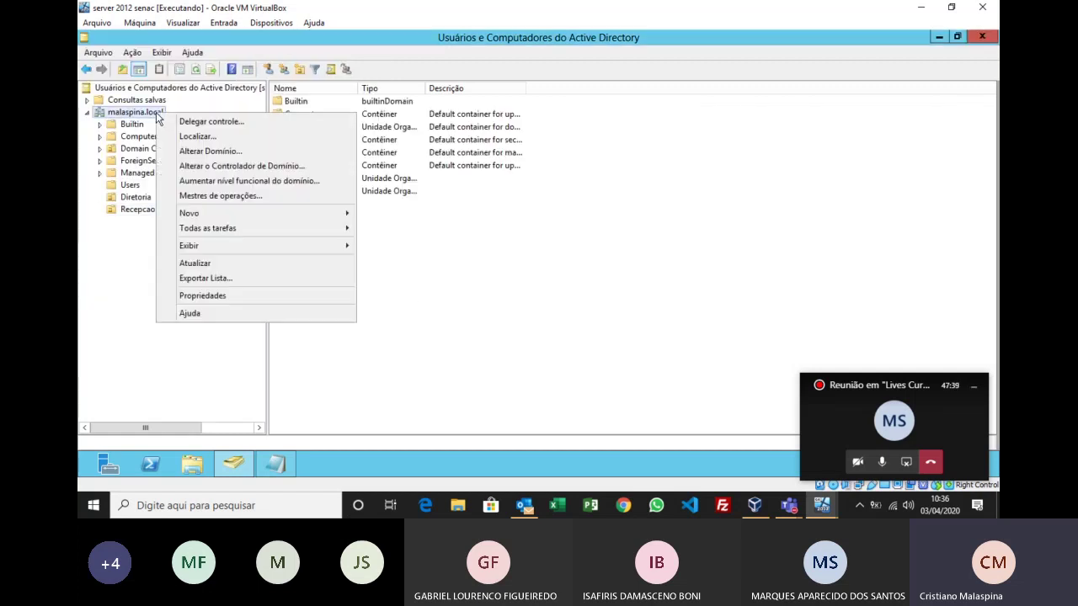
mouse_move(326, 213)
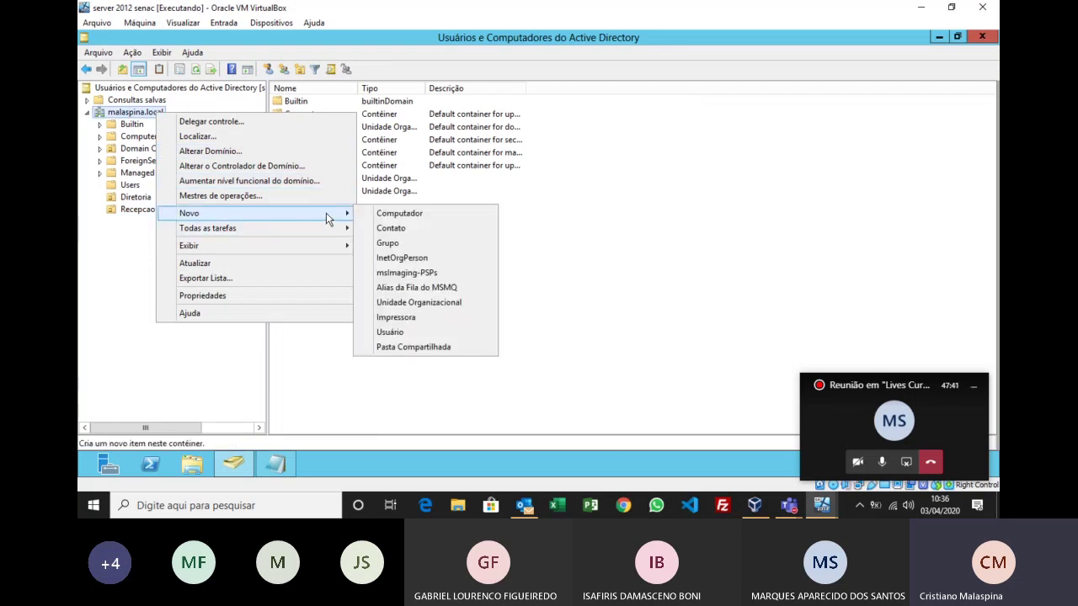
left_click(420, 304)
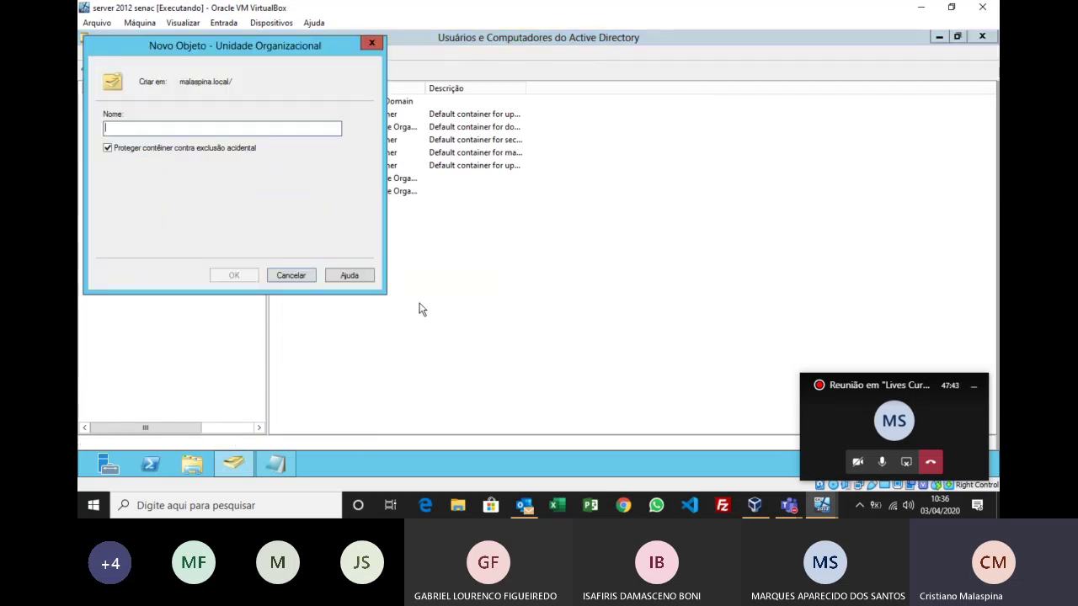
type("Financeiro")
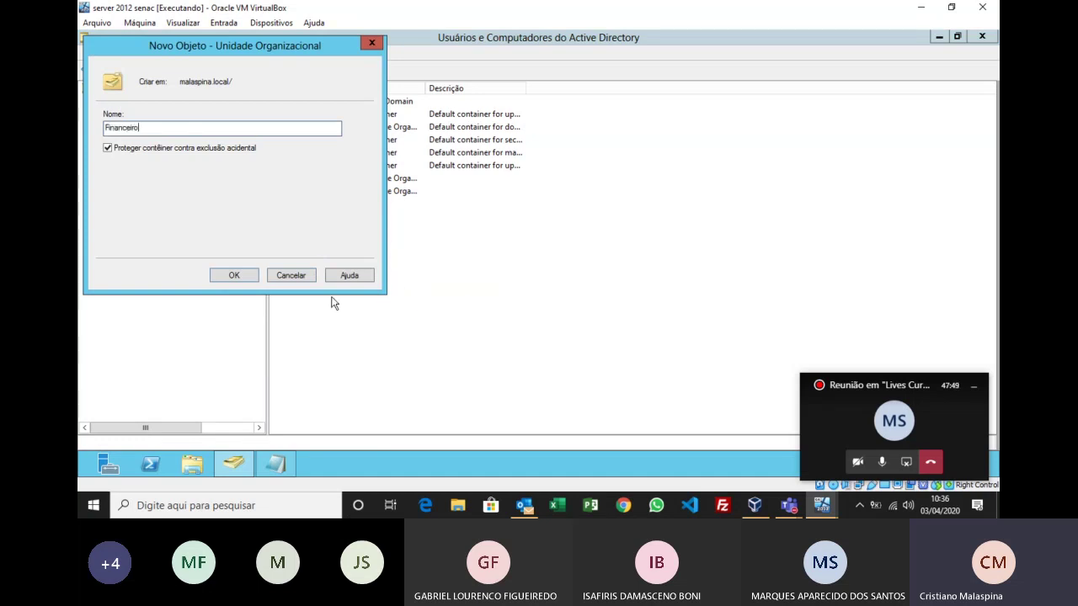
left_click(252, 277)
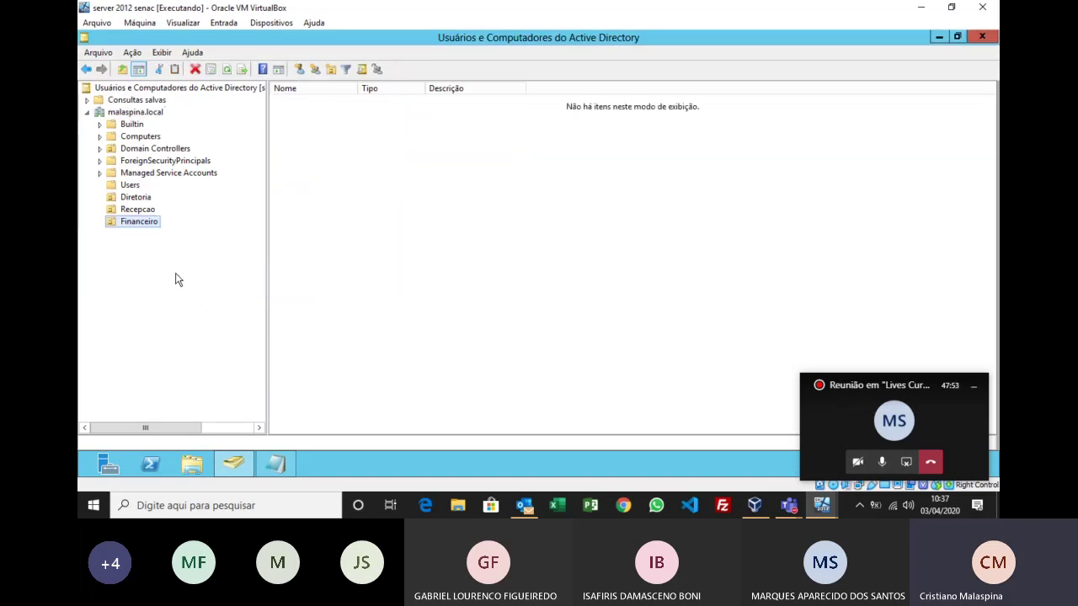
key("super+plus")
key("super+plus")
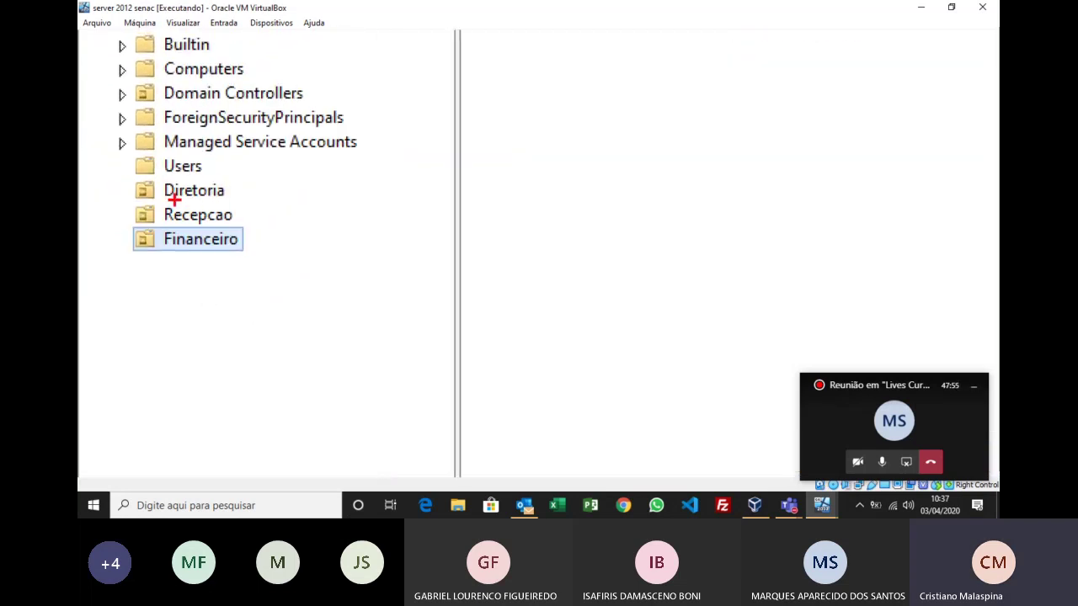
mouse_move(120, 176)
left_mouse_down()
mouse_move(265, 419)
mouse_move(294, 211)
mouse_move(268, 286)
left_mouse_up()
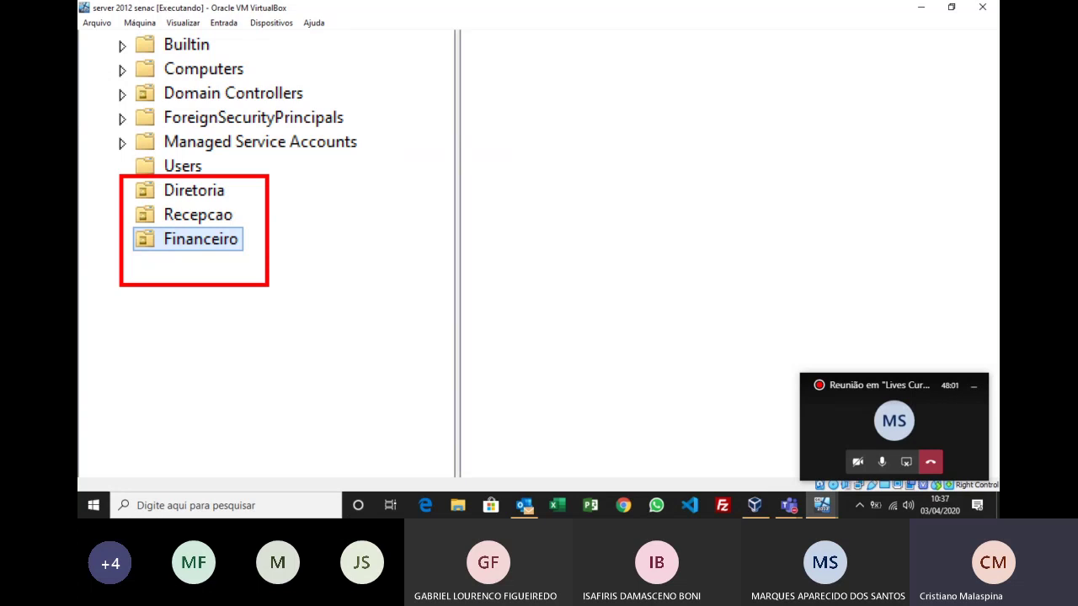
key("Escape")
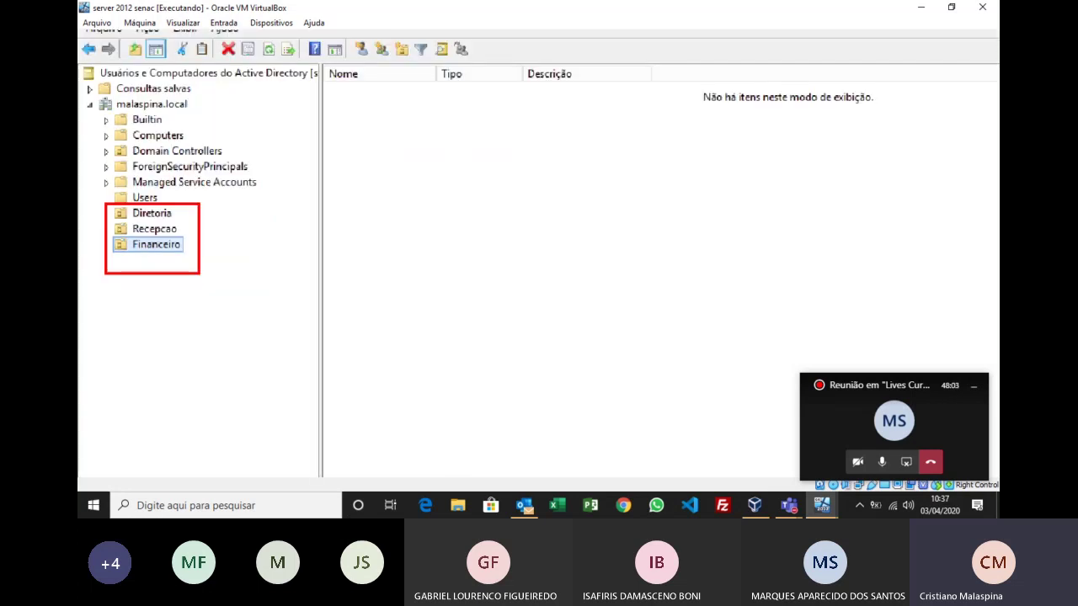
Step: Move Gdiretoria to Diretoria, Grecepcao to Recepcao and Gfinanc to Financeiro, confirming each move
left_click(132, 187)
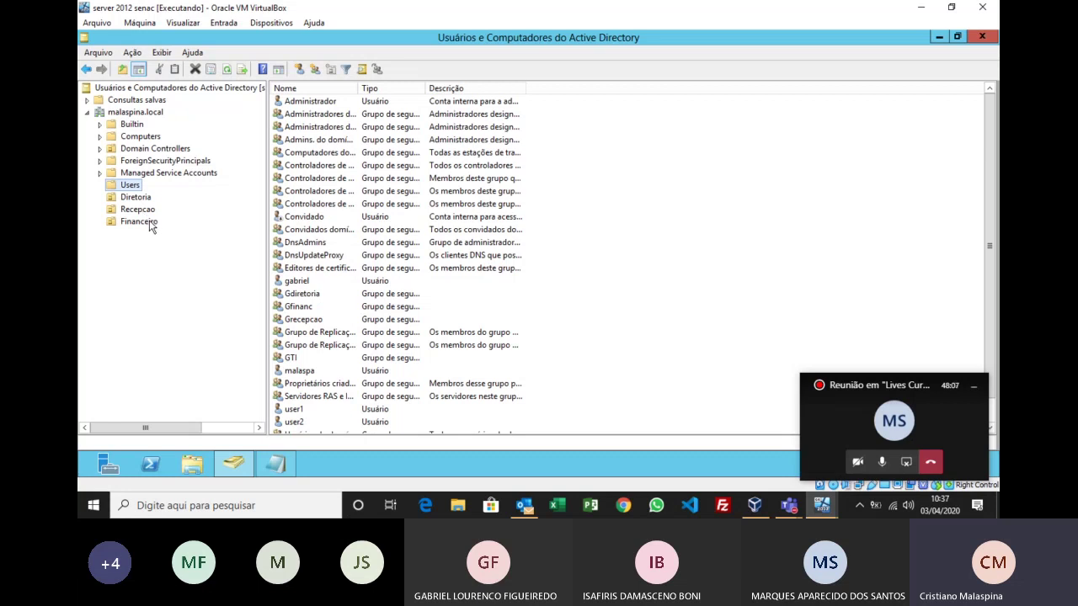
left_click(305, 295)
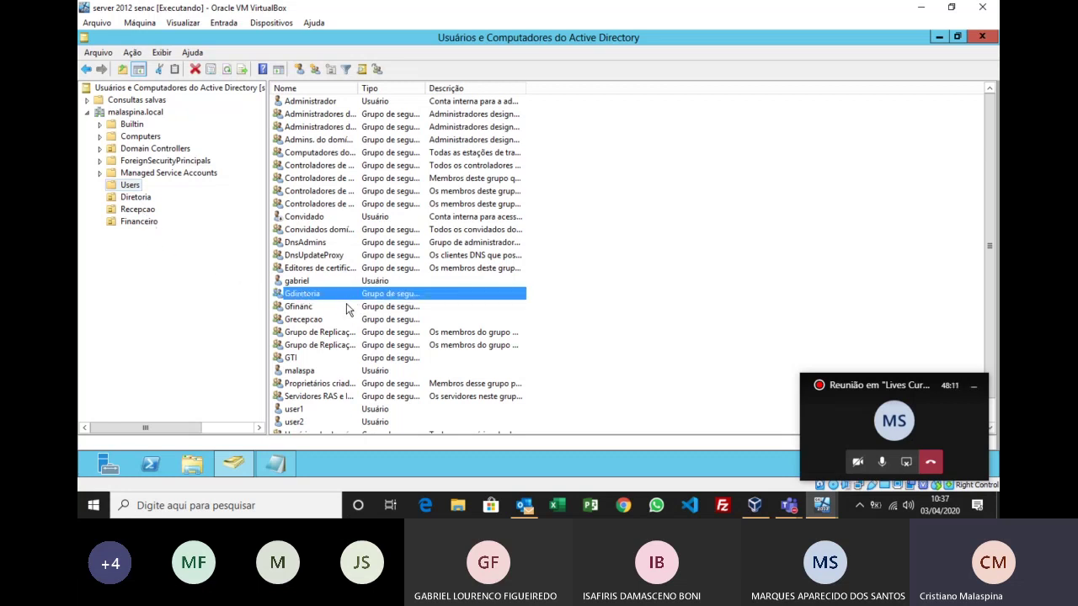
scroll(406, 358, "down", 1)
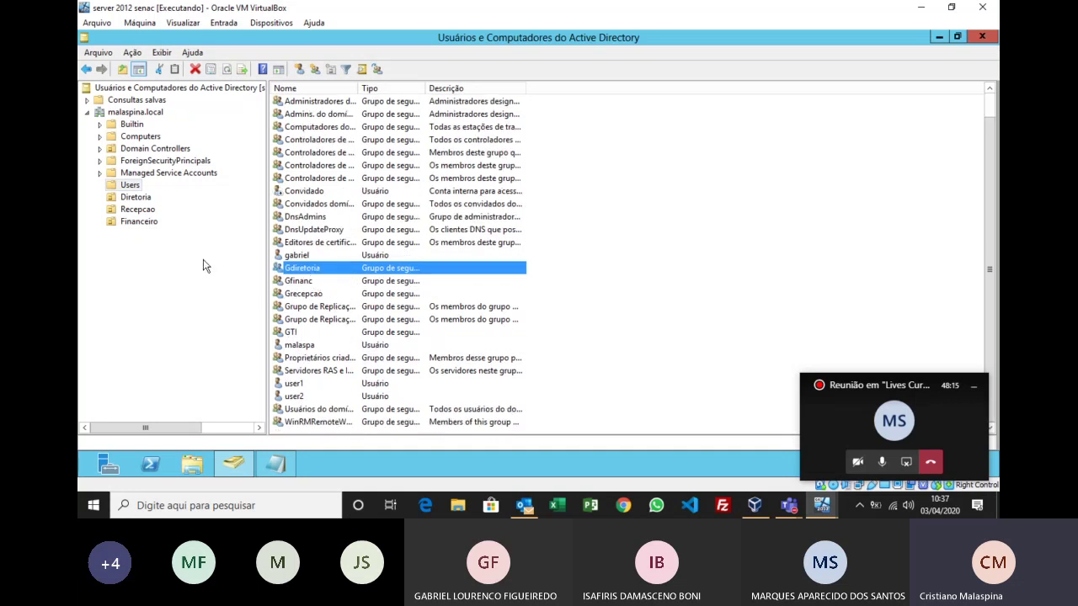
left_click_drag(143, 204, 143, 204)
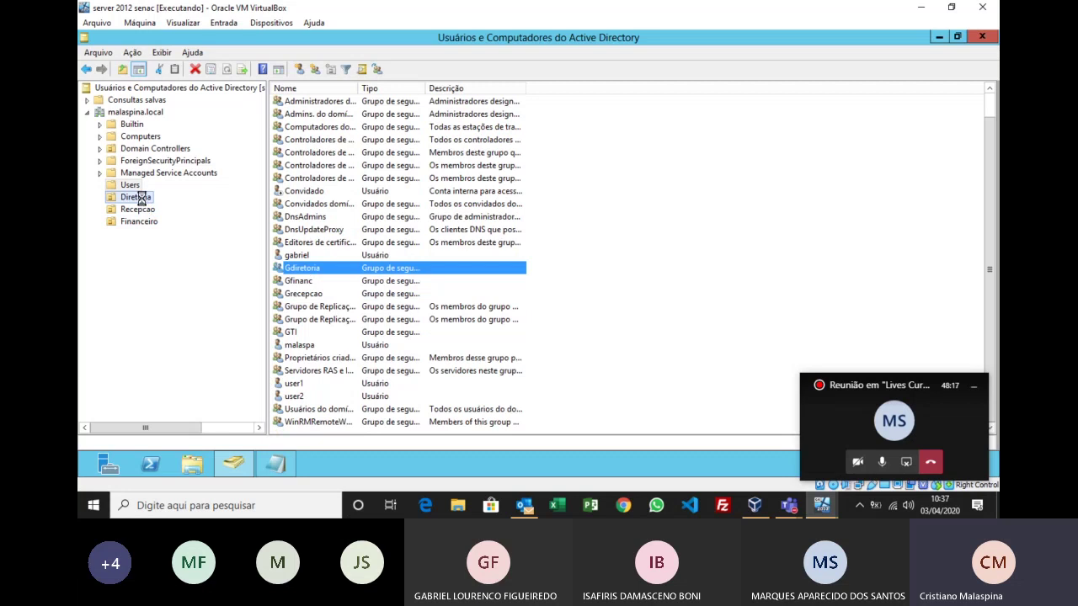
left_click(492, 282)
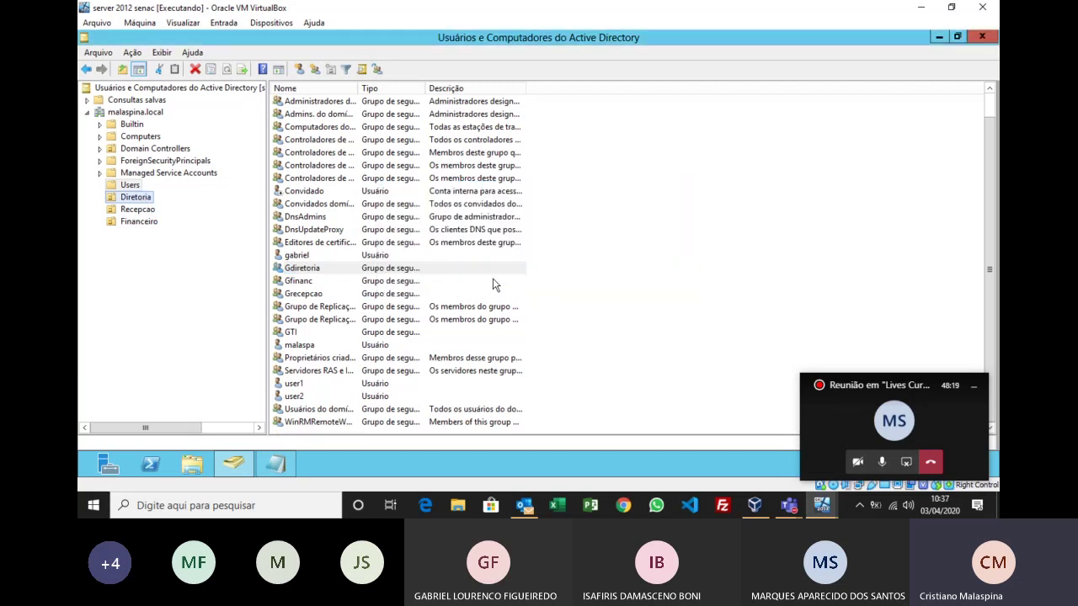
left_click_drag(312, 301, 145, 212)
left_click(492, 283)
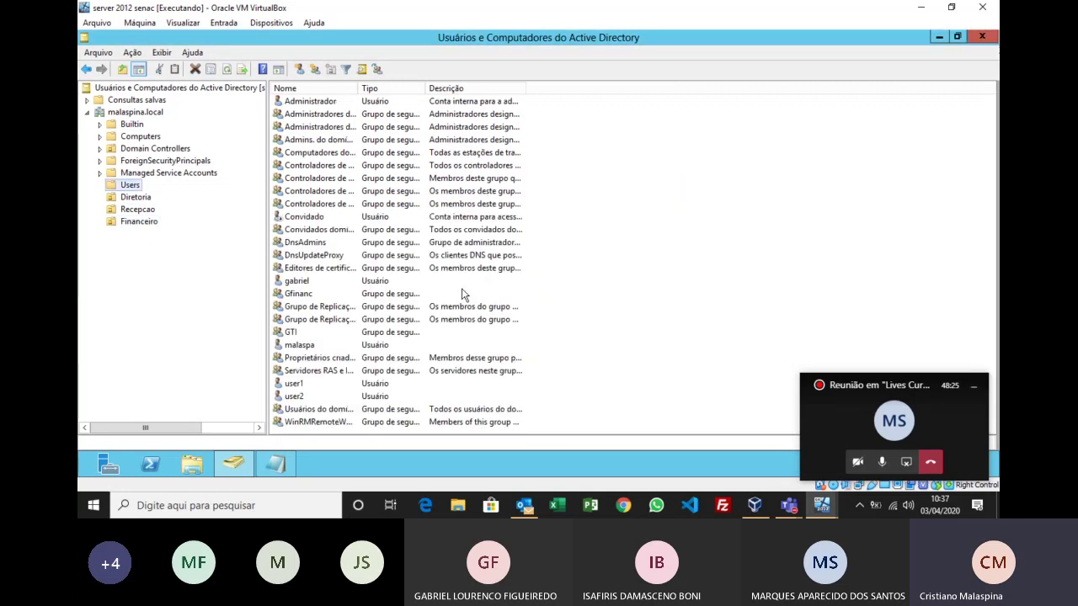
left_click_drag(310, 299, 148, 226)
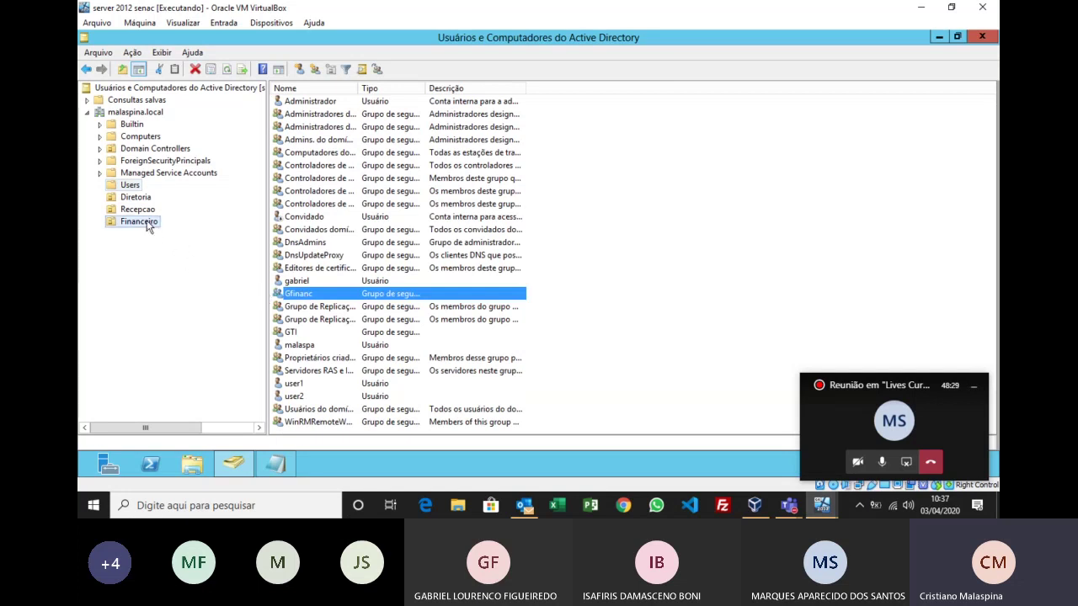
left_click(492, 284)
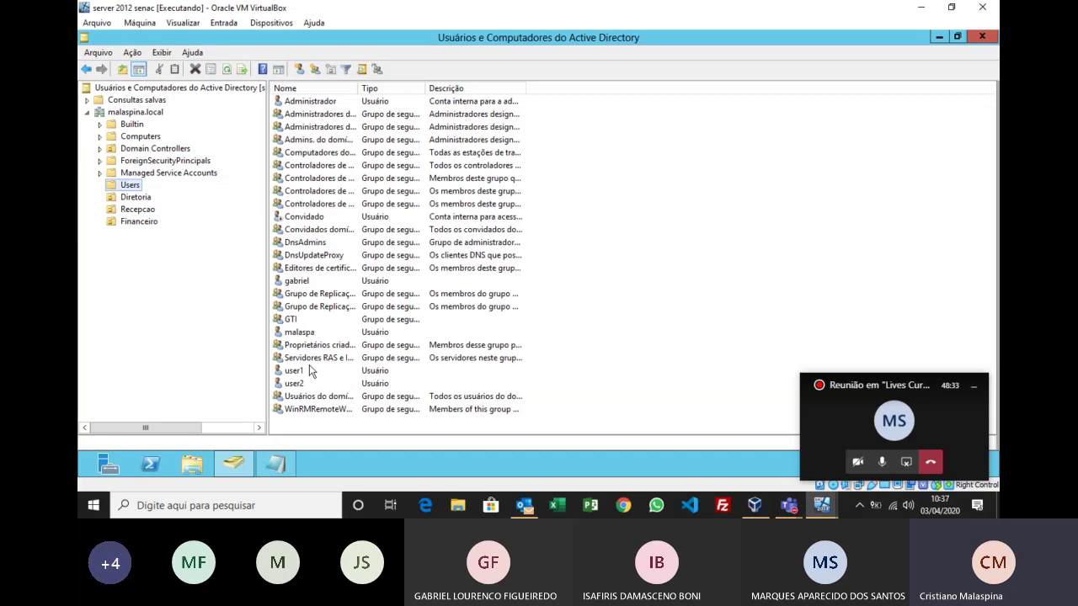
Step: Check user1's group memberships and move user1 into the Diretoria unit
left_click(306, 370)
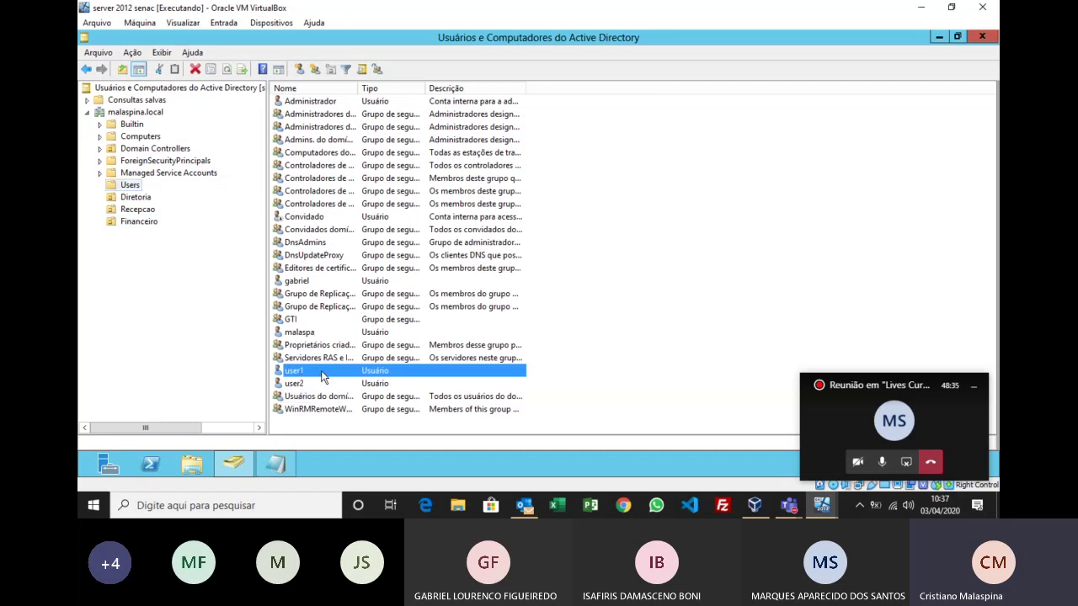
double_click(323, 375)
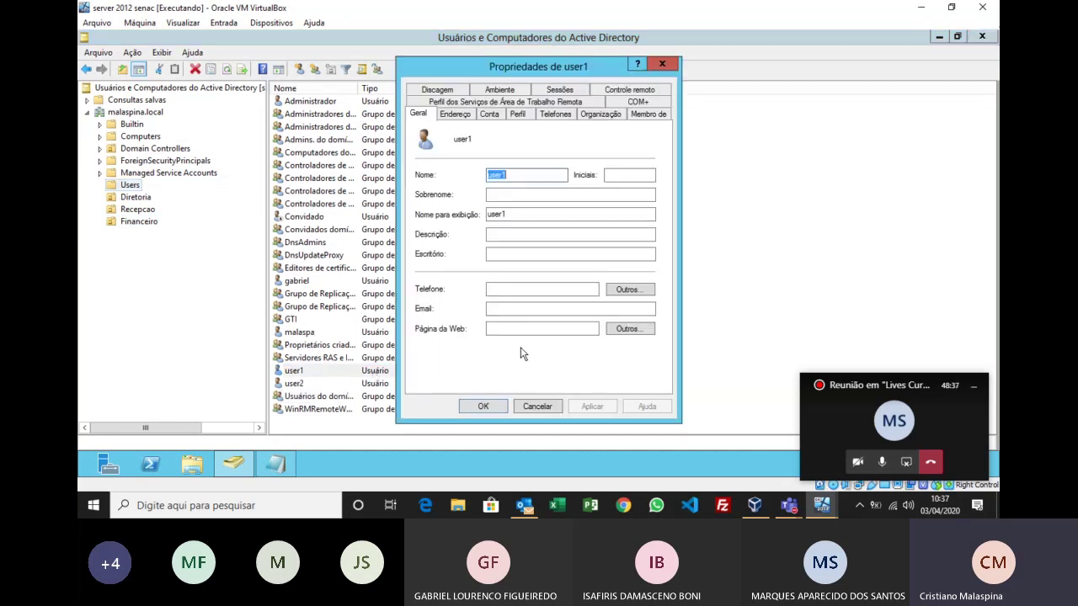
left_click(640, 114)
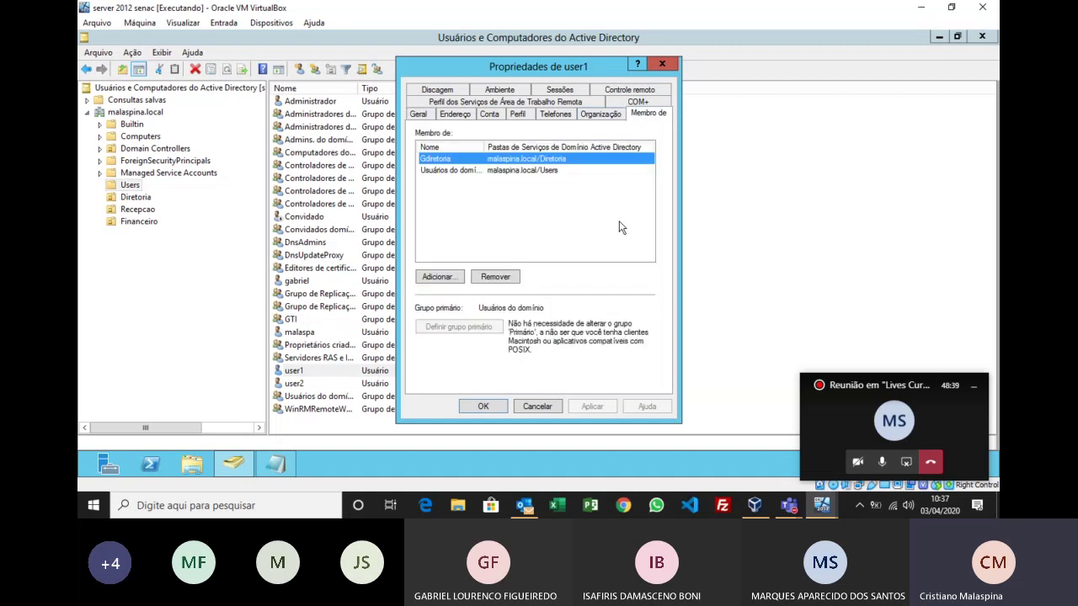
left_click(662, 65)
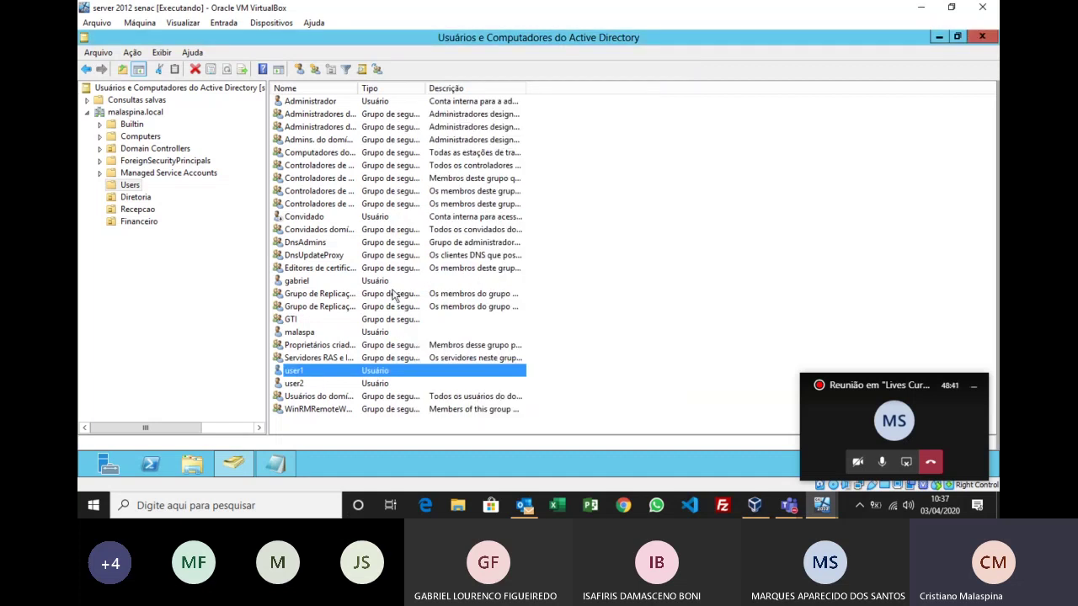
left_click_drag(159, 211, 143, 199)
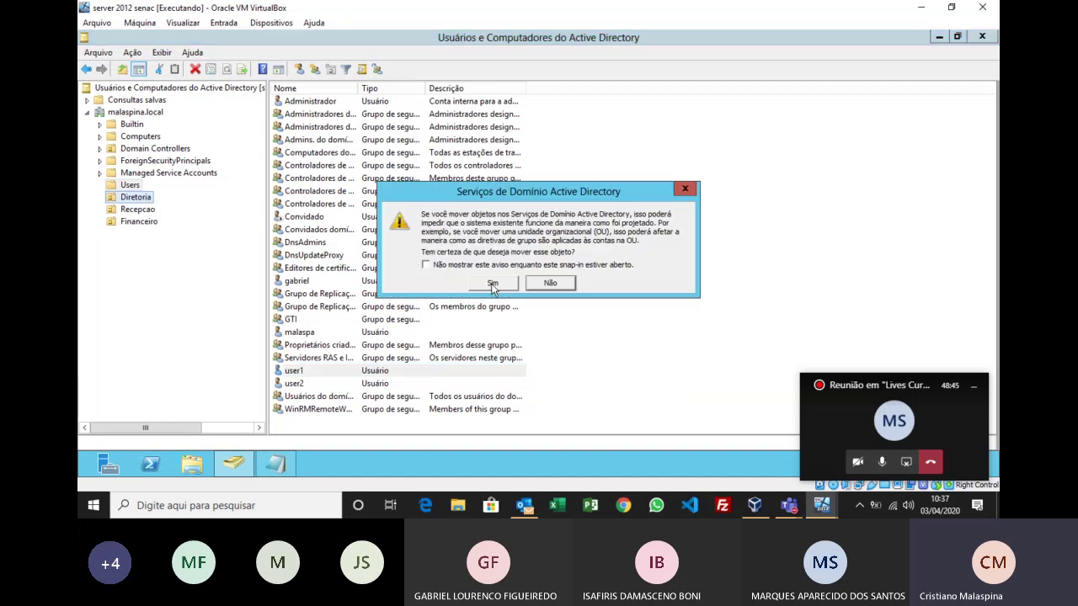
left_click(491, 282)
Step: Check which groups user2 belongs to, without making changes
left_click(300, 373)
double_click(301, 372)
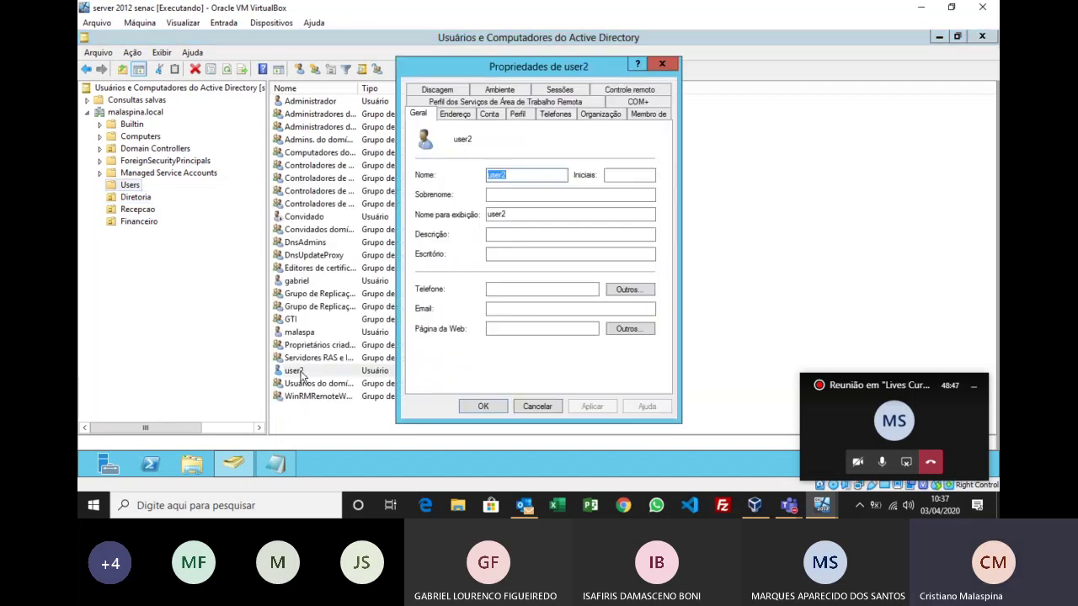
left_click(648, 112)
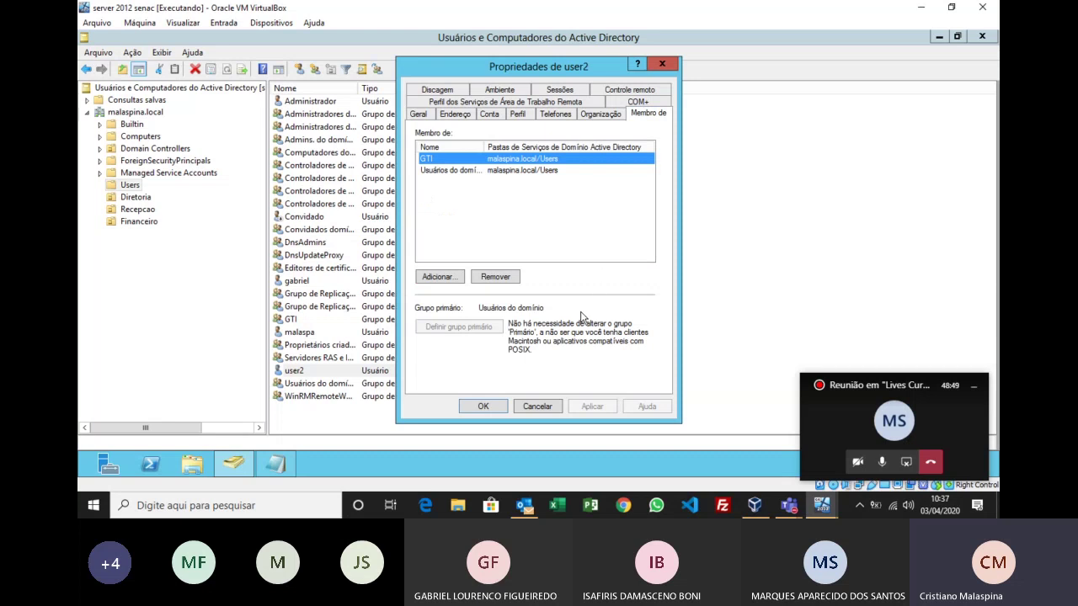
left_click(554, 405)
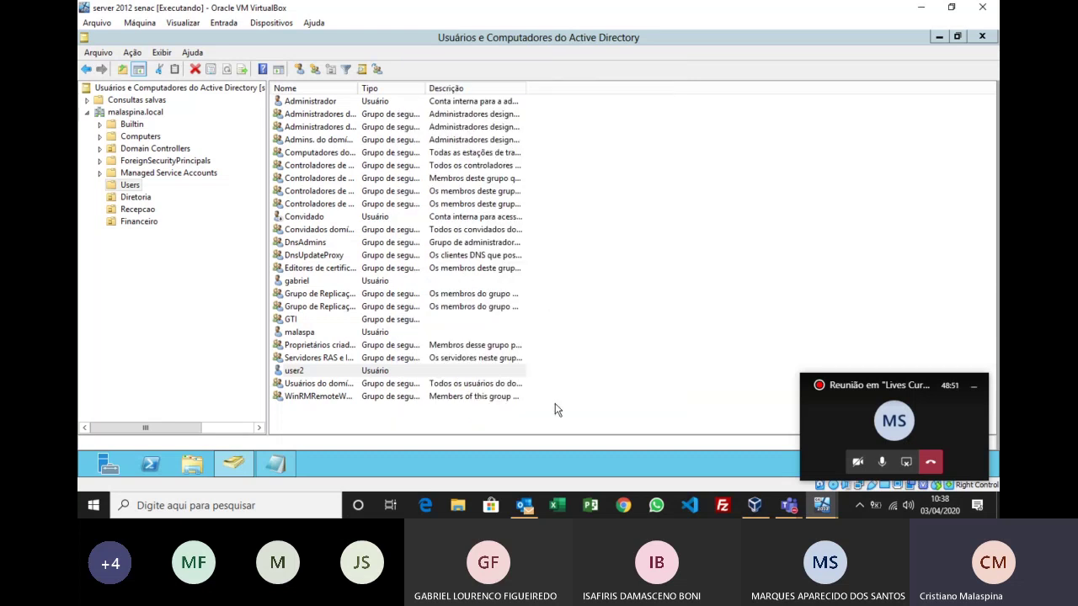
Step: Check the finance user's groups and move that account into Financeiro
double_click(317, 333)
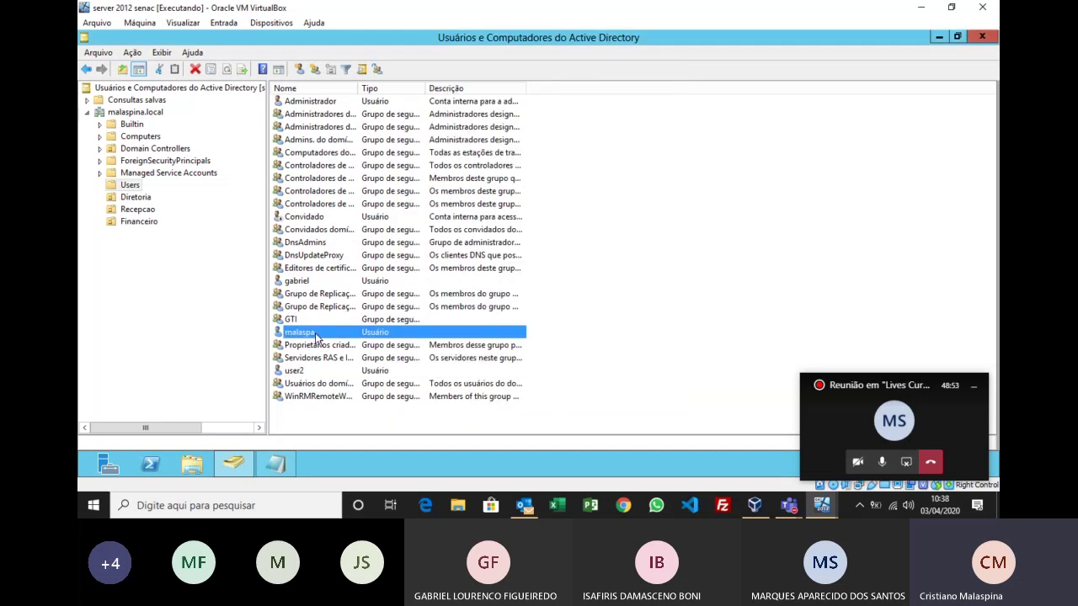
left_click(638, 117)
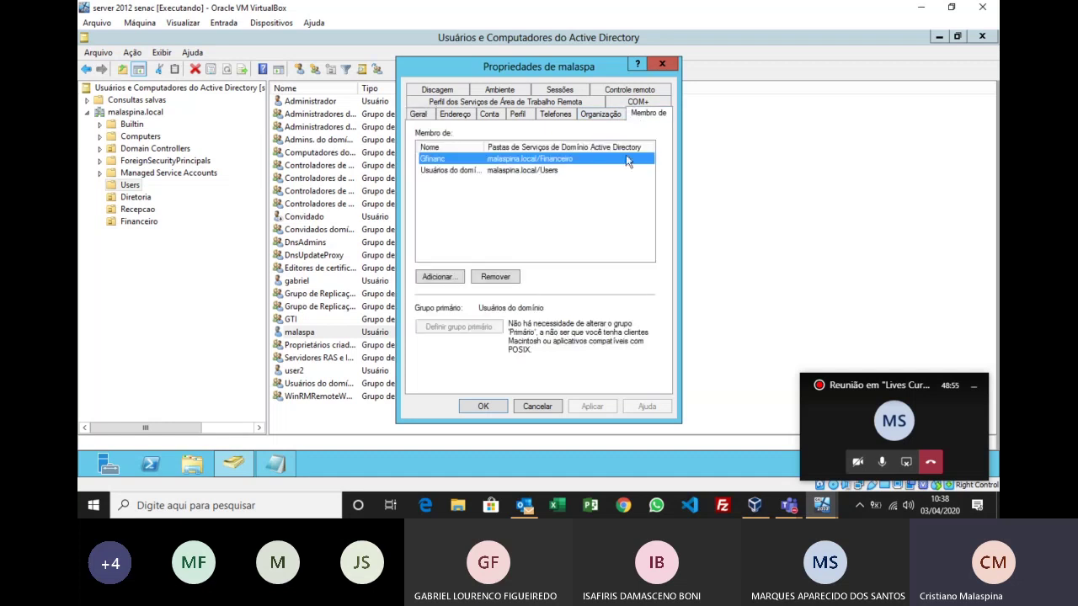
left_click(546, 407)
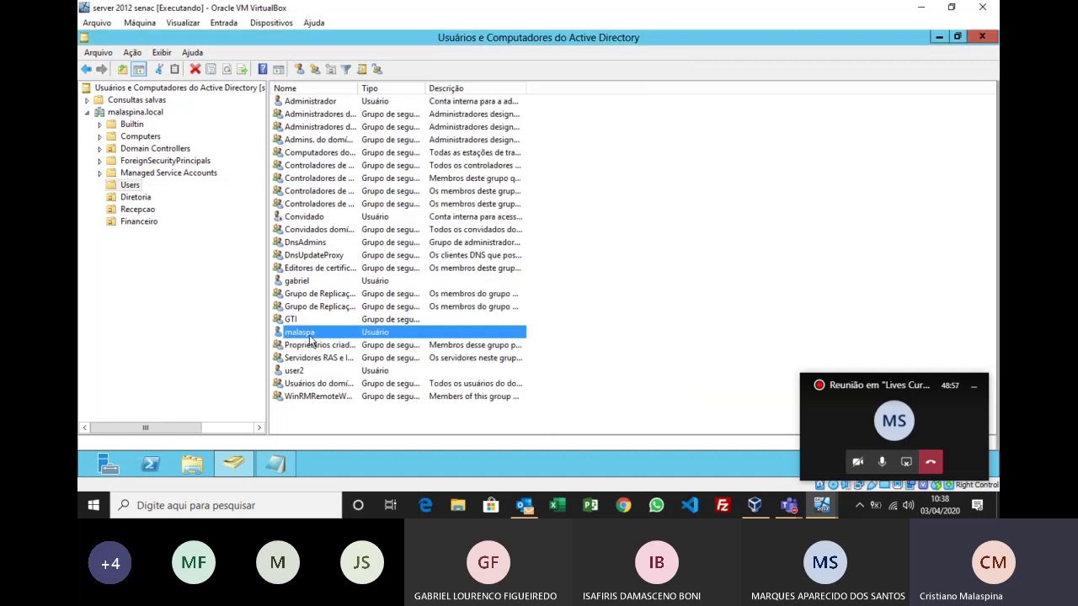
left_click_drag(312, 337, 145, 227)
left_click(492, 283)
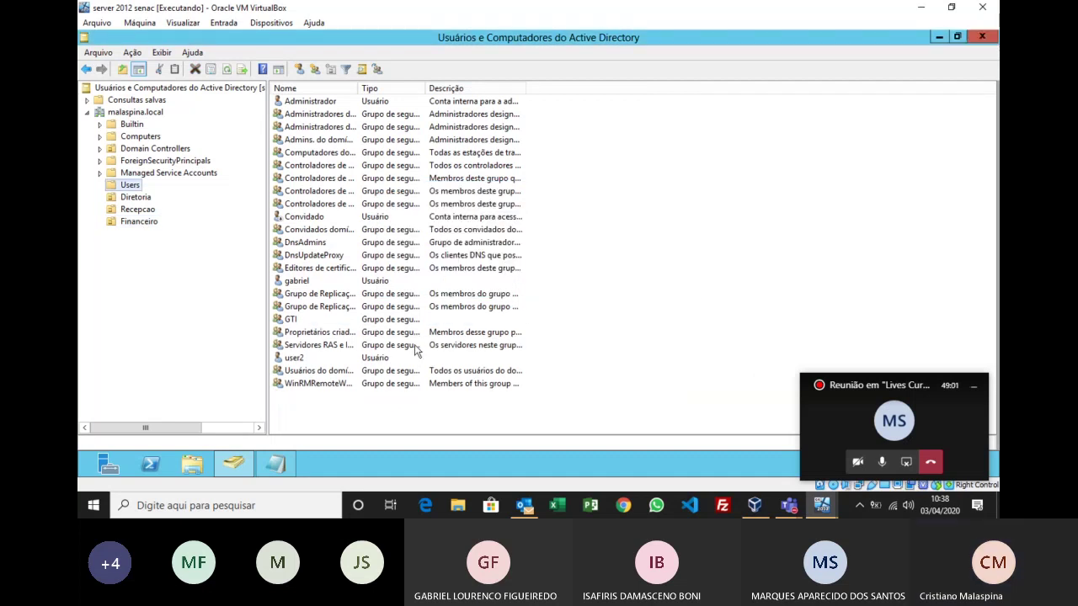
Step: Check the reception user's groups and move that account into Recepcao
double_click(298, 281)
left_click(641, 116)
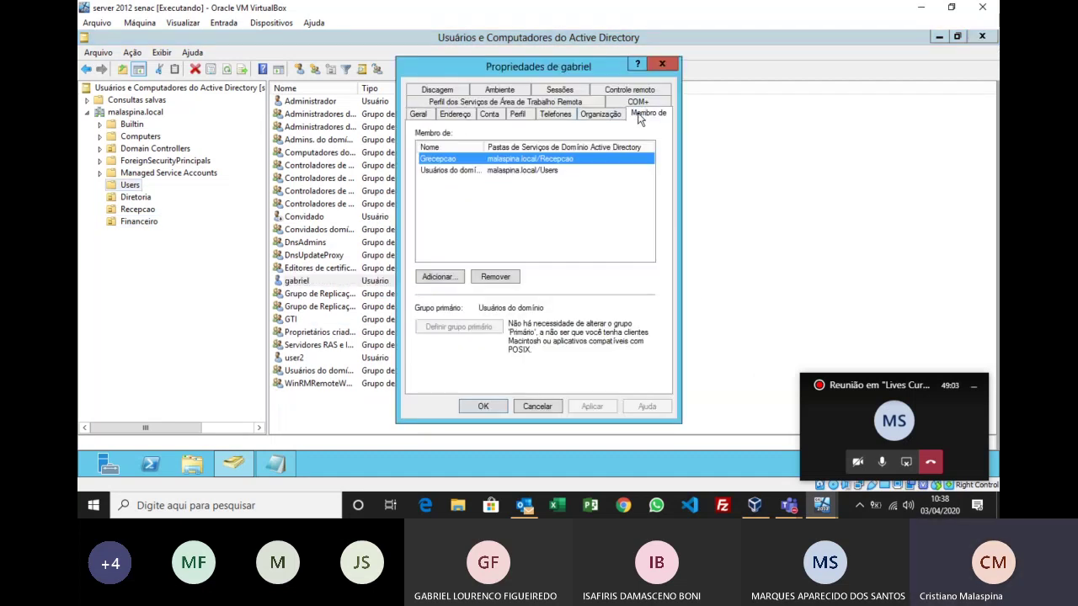
left_click(539, 402)
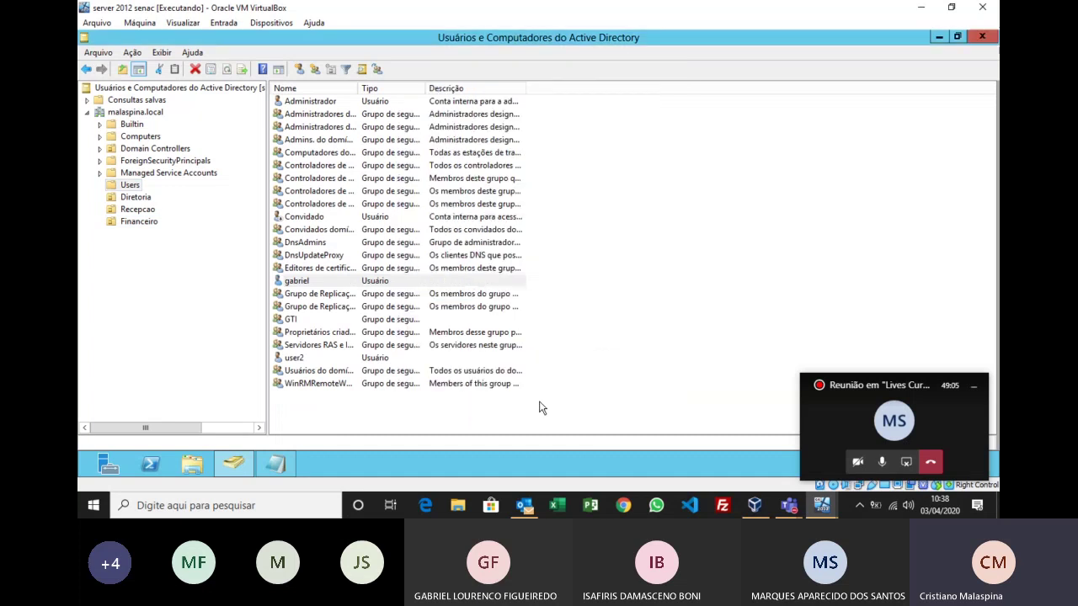
left_click_drag(293, 286, 144, 213)
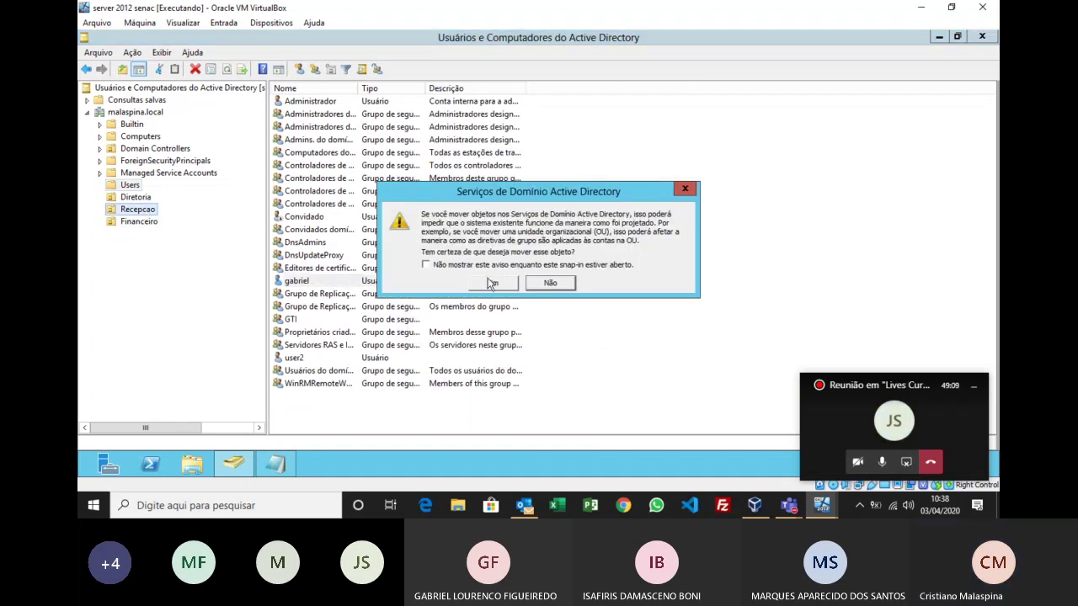
left_click(485, 284)
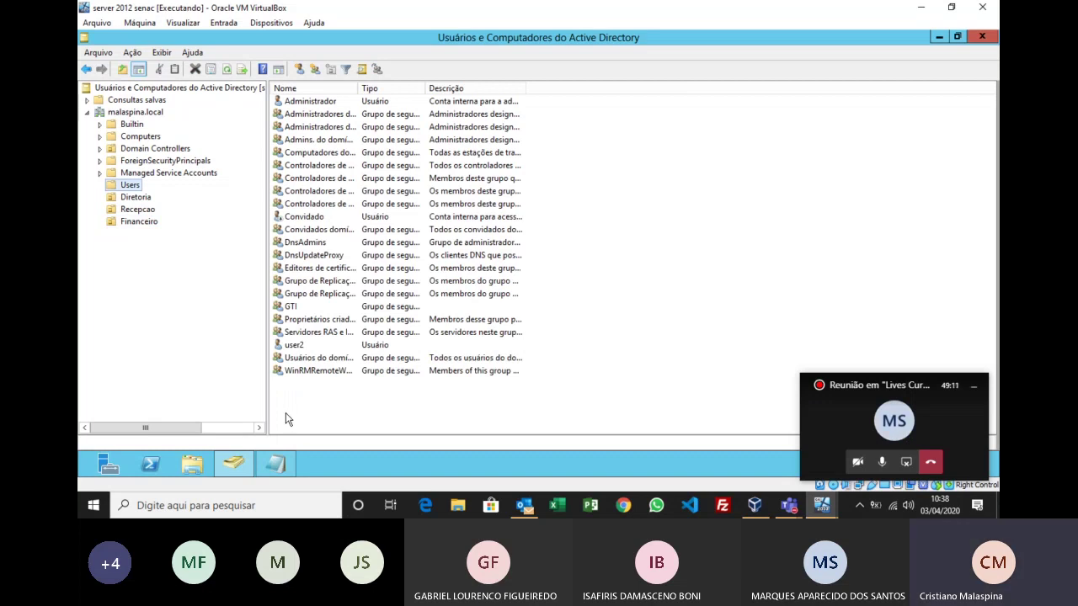
Step: Inspect the contents of the Diretoria, Recepcao and Financeiro units in turn
left_click(145, 197)
left_click(145, 211)
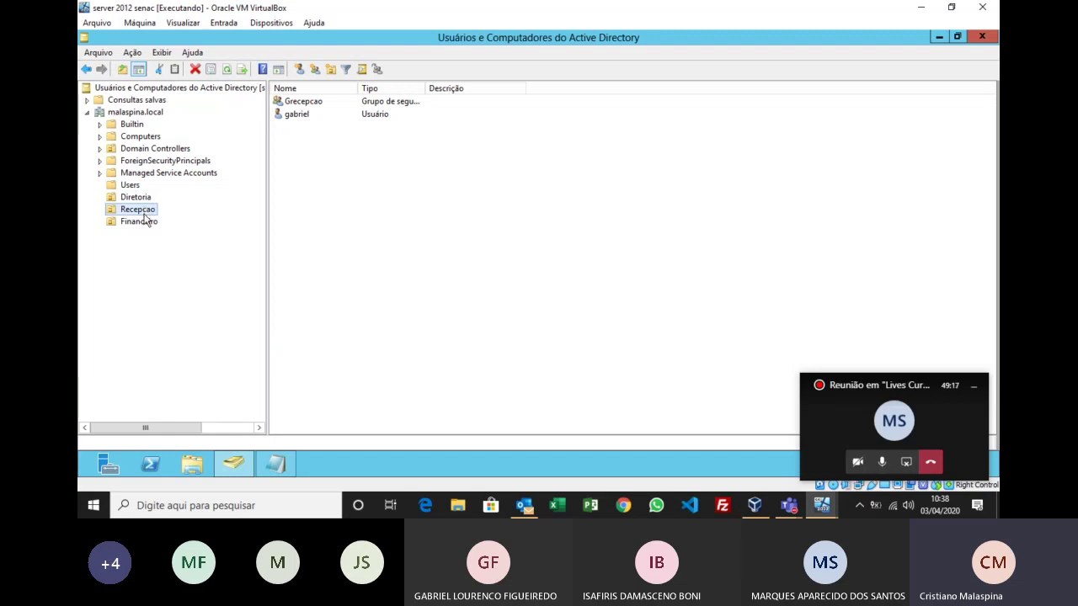
left_click(145, 224)
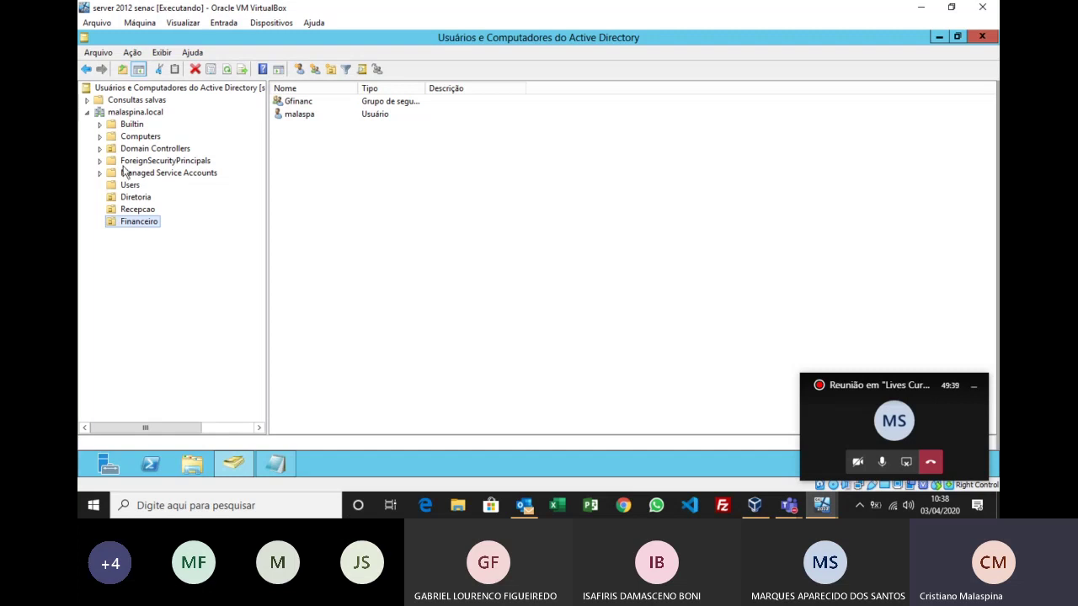
Step: Create the Livre organizational unit under malaspina.local
right_click(132, 113)
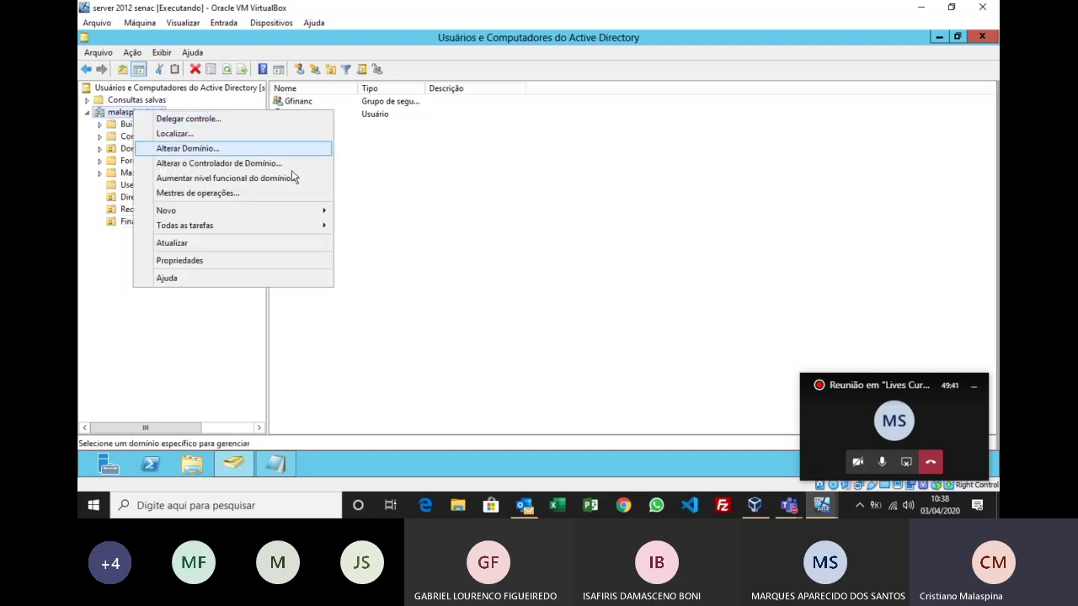
mouse_move(324, 211)
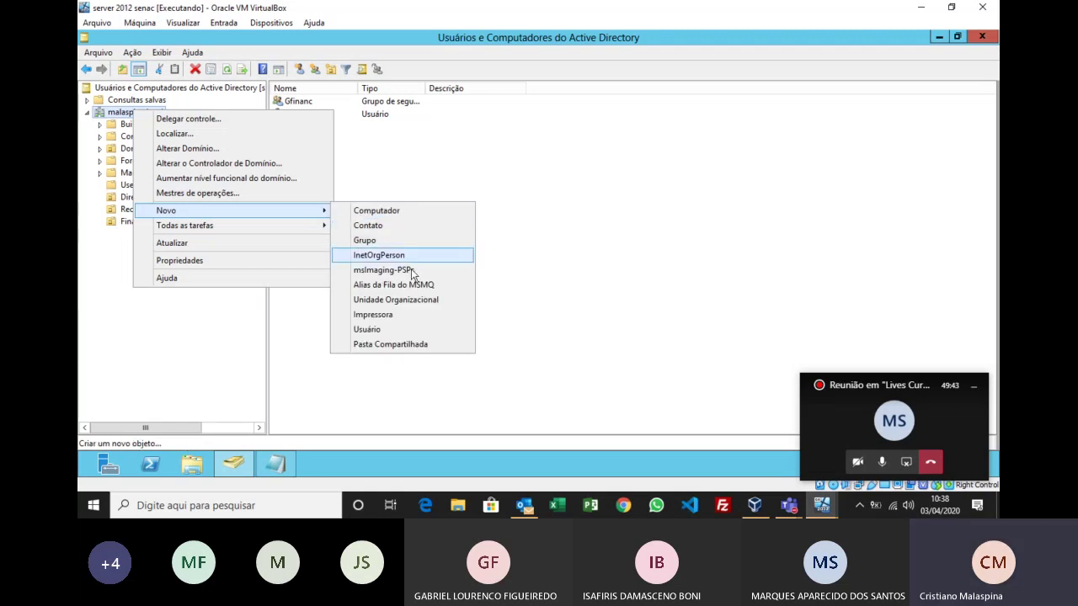
left_click(407, 301)
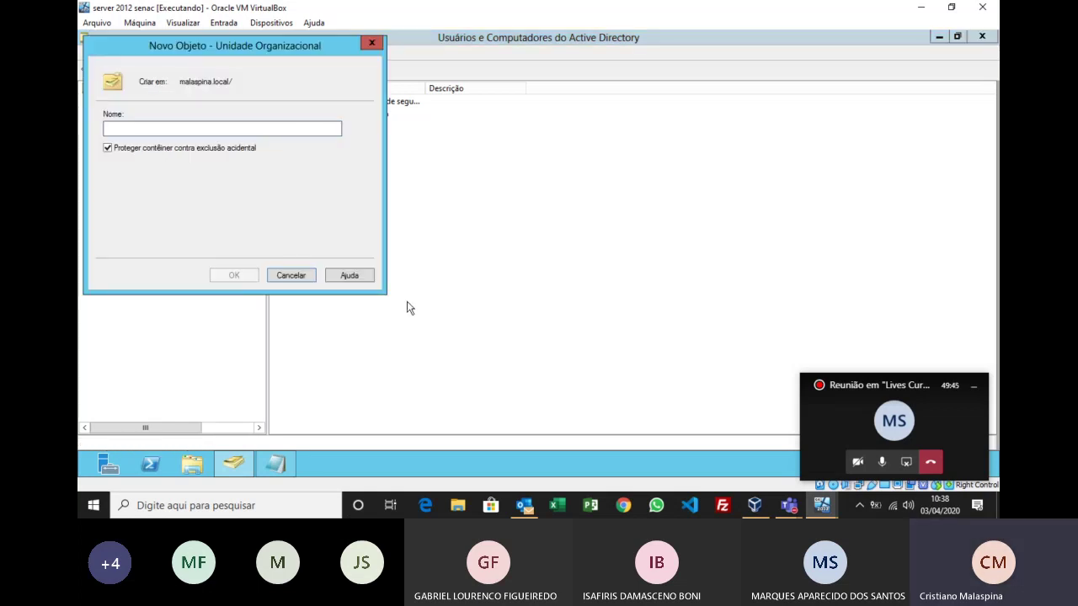
type("Livre")
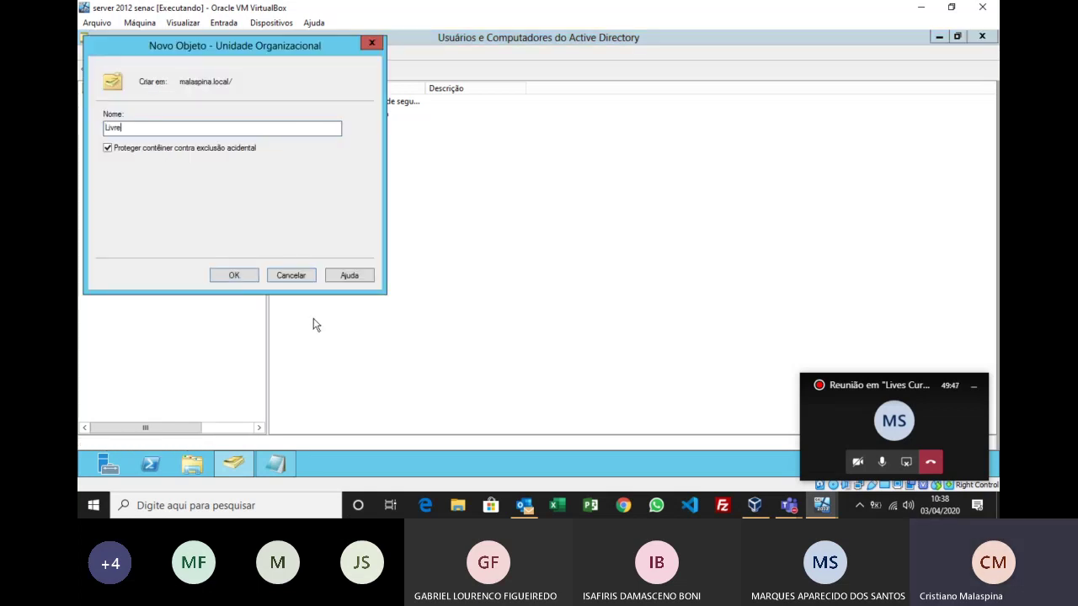
left_click(251, 277)
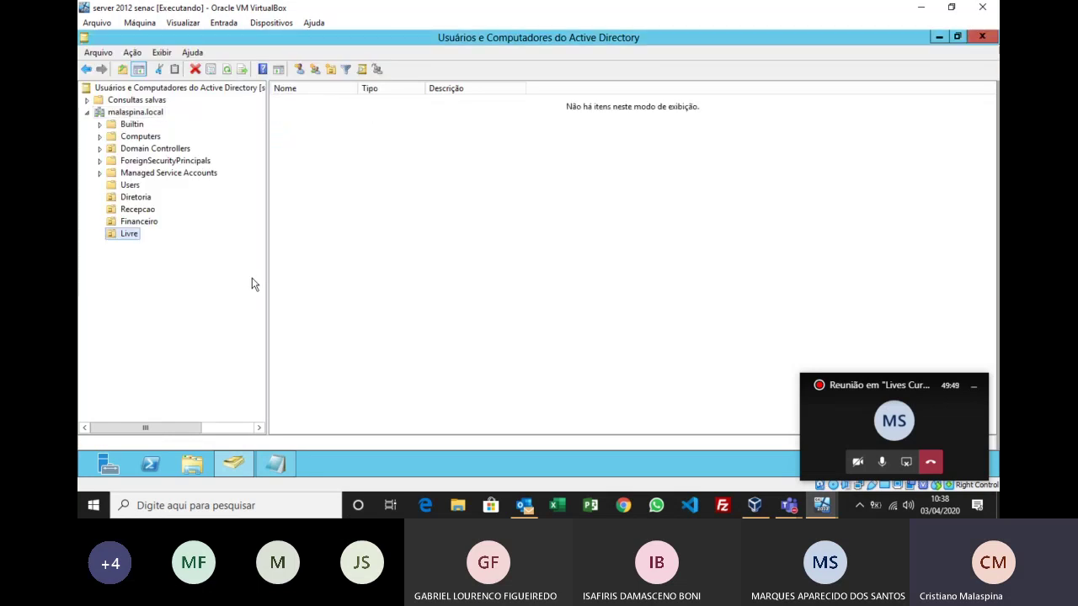
Step: Compare the empty Livre unit with the contents of Financeiro and Recepcao
left_click(138, 221)
left_click(129, 235)
left_click(149, 222)
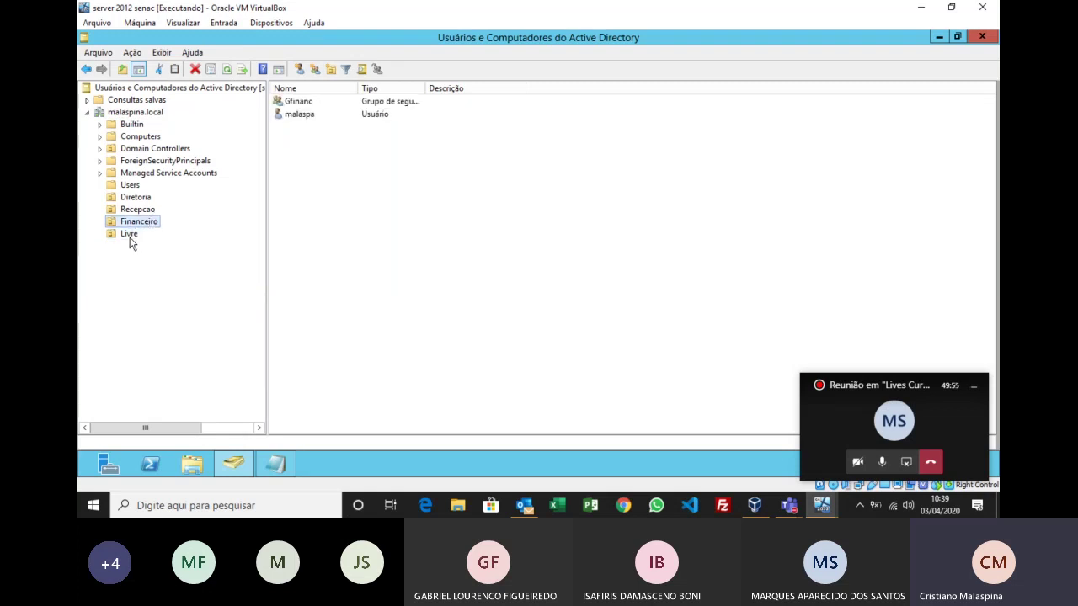
left_click(130, 237)
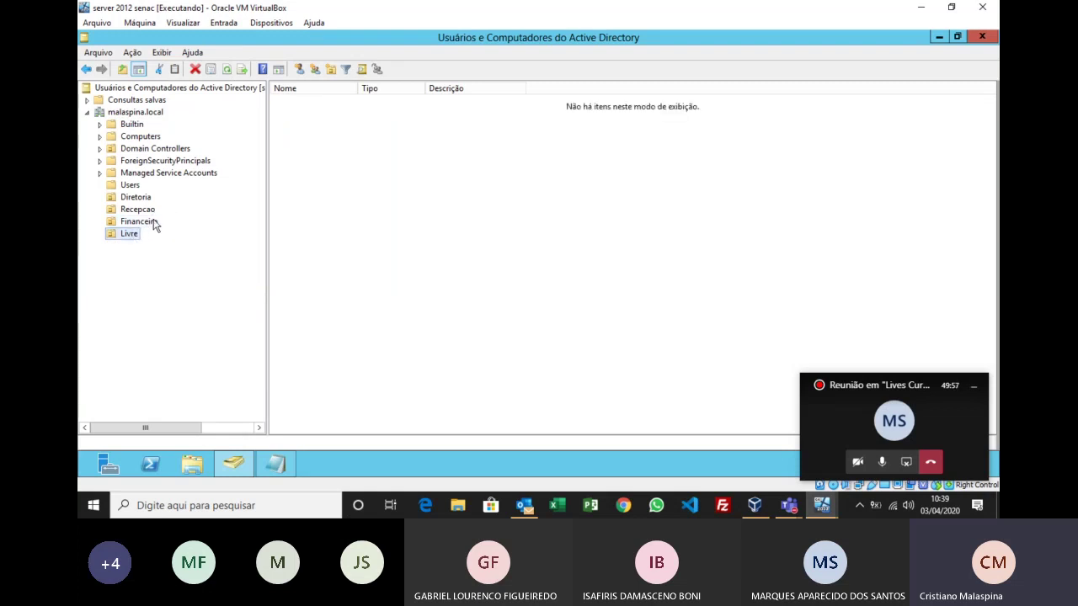
left_click(150, 223)
left_click(131, 237)
left_click(144, 210)
left_click(147, 223)
left_click(143, 213)
right_click(141, 216)
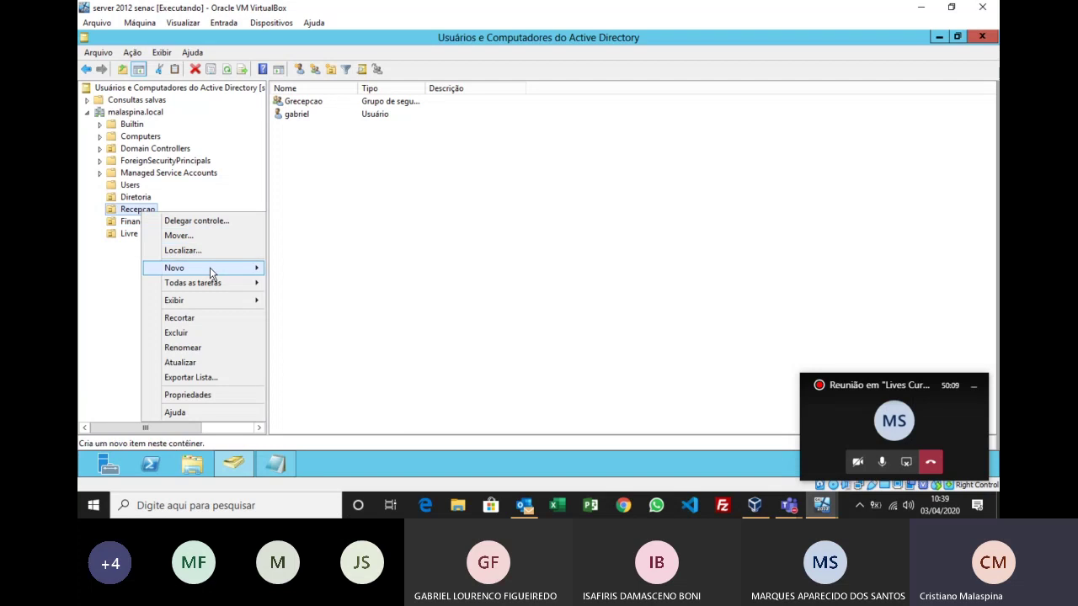
mouse_move(210, 267)
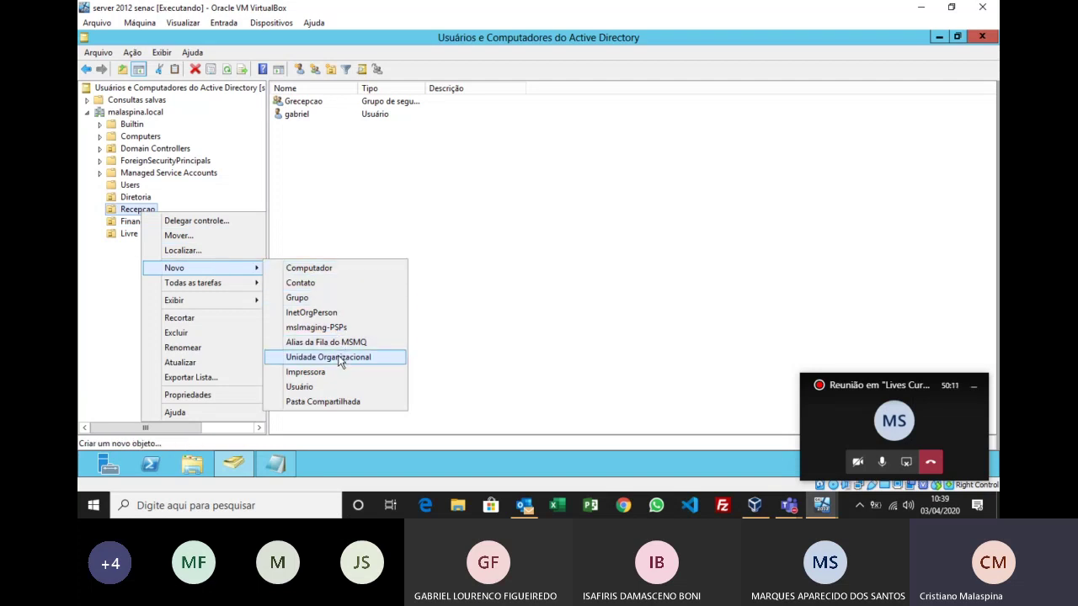
left_click(341, 358)
left_click_drag(204, 50, 415, 145)
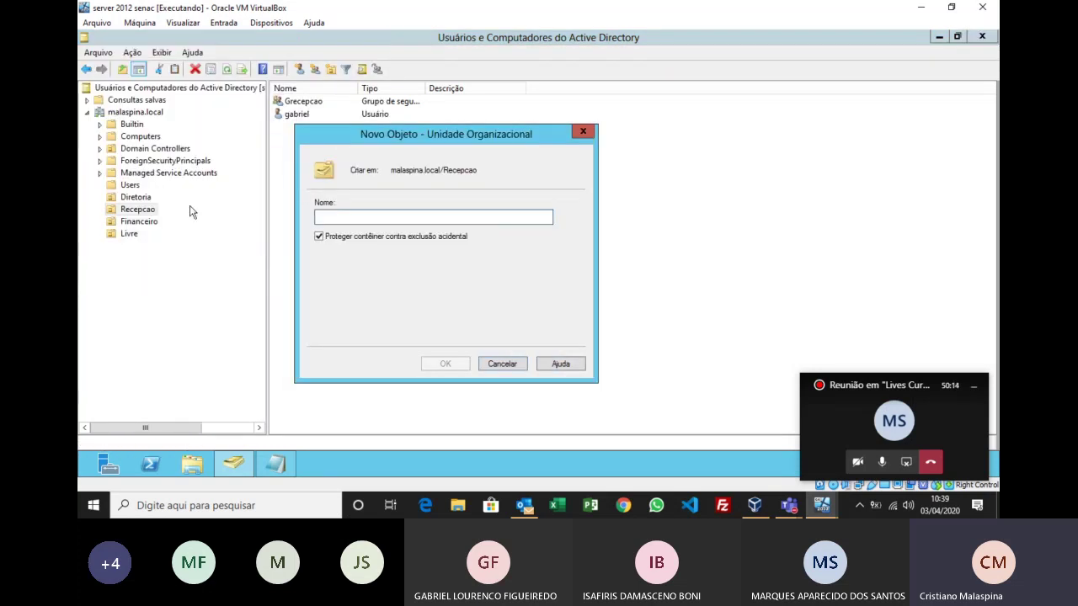
left_click(499, 363)
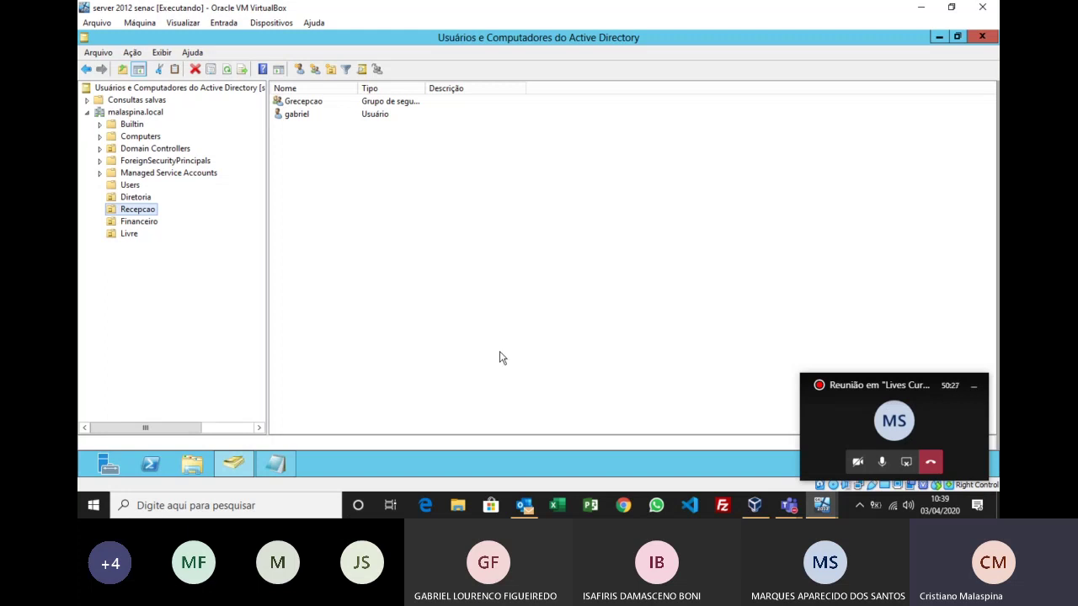
Step: Close the Active Directory console and bring up the Start screen's administrative tools
left_click(981, 37)
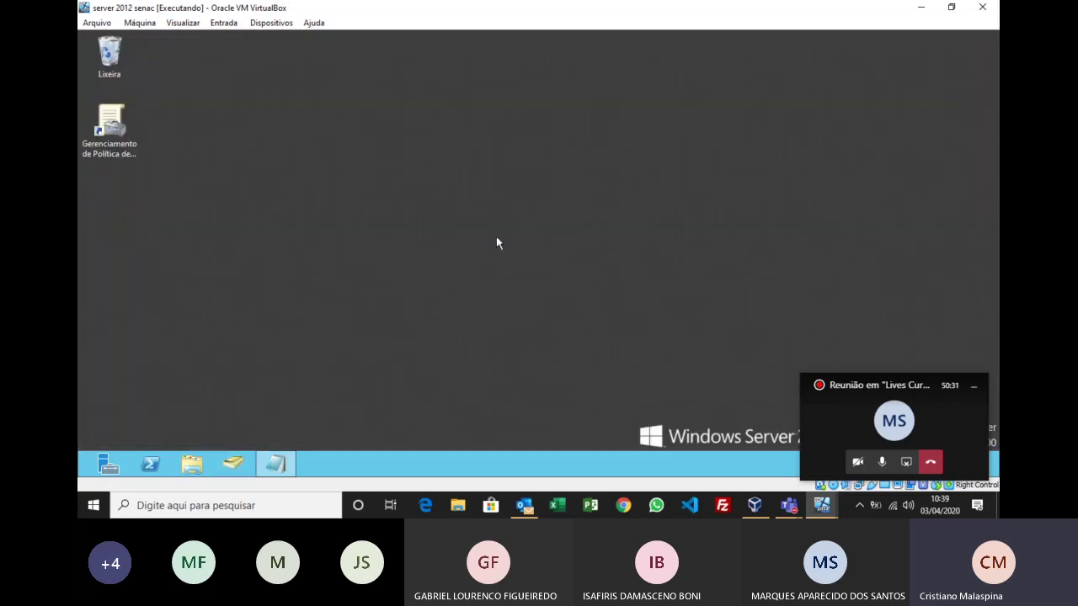
left_click(122, 143)
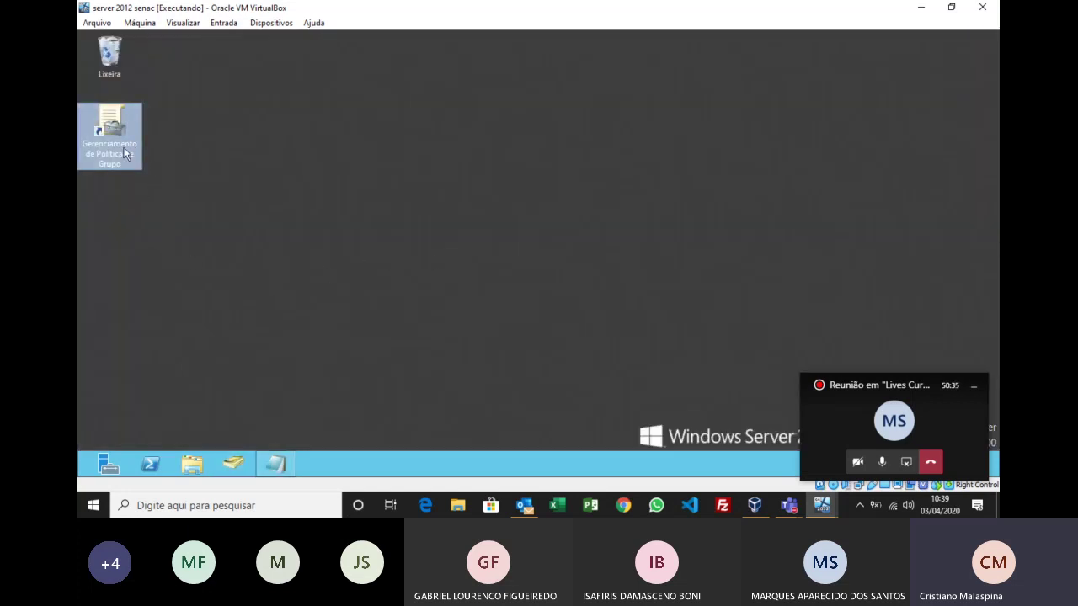
left_click(252, 180)
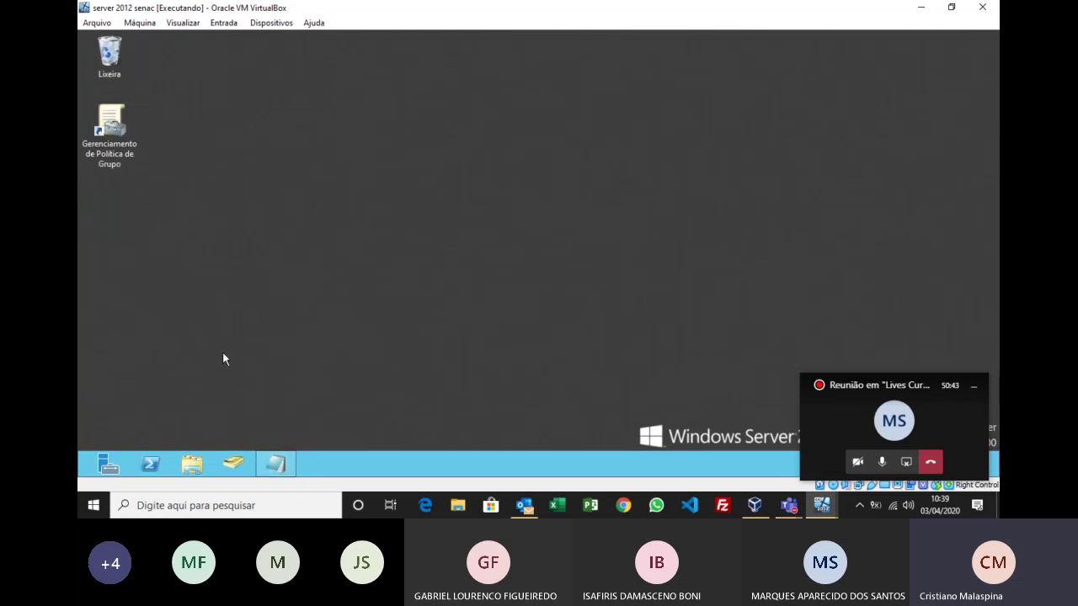
key("super")
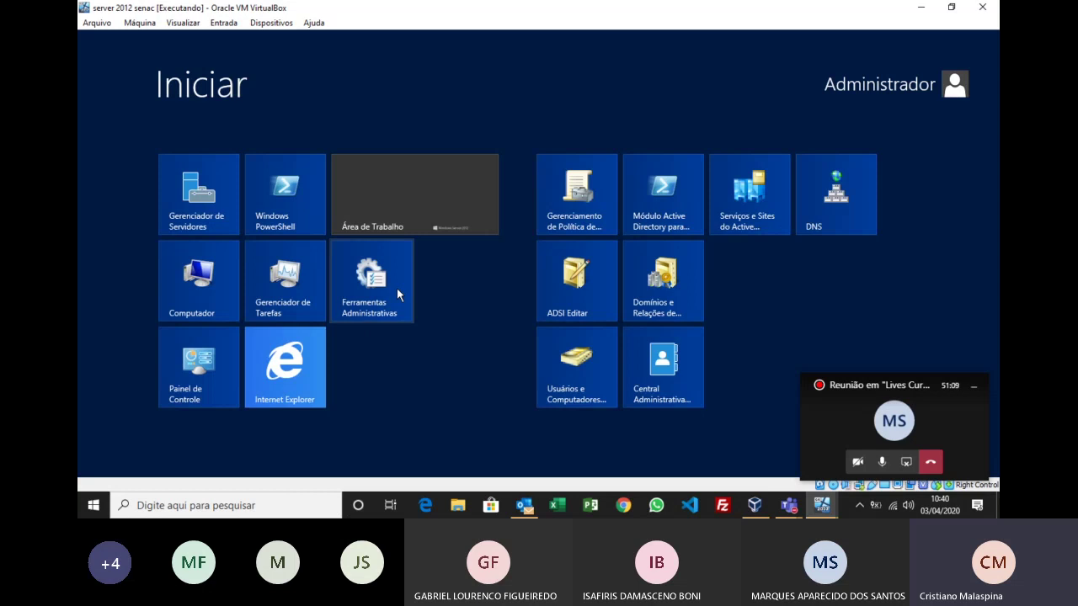
Step: Browse Ferramentas Administrativas, selecting DNS and Usuários e Computadores do Active Directory, then close it
left_click(398, 293)
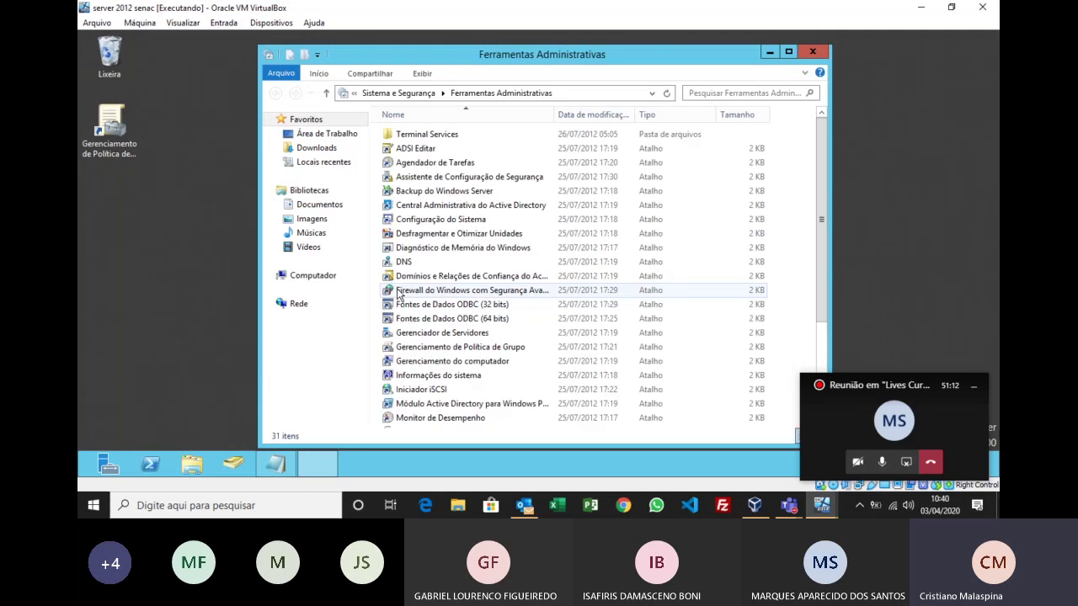
scroll(463, 366, "down", 3)
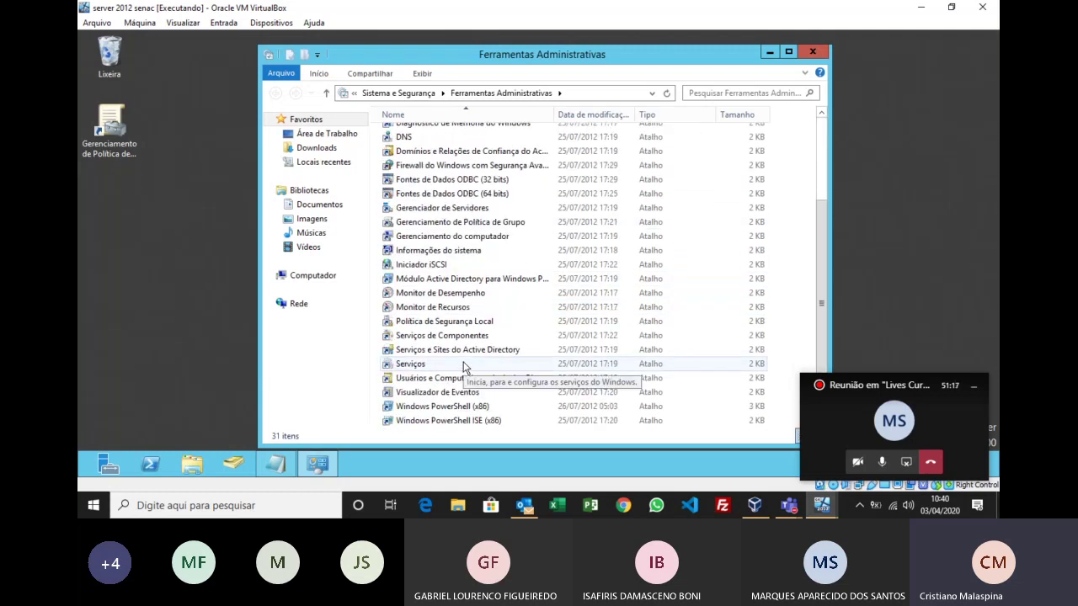
scroll(463, 327, "up", 3)
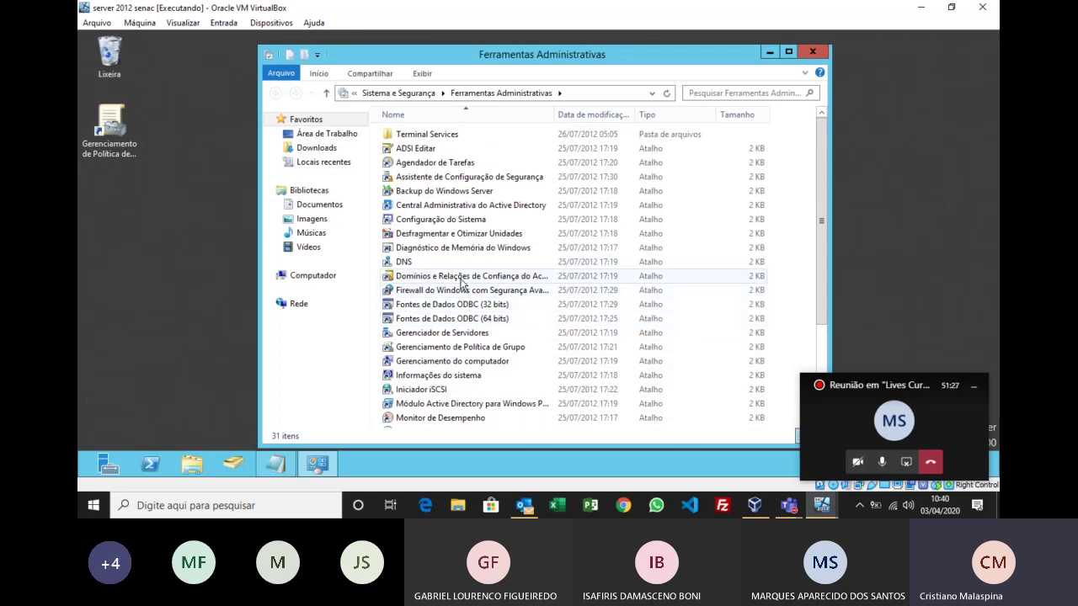
left_click(409, 263)
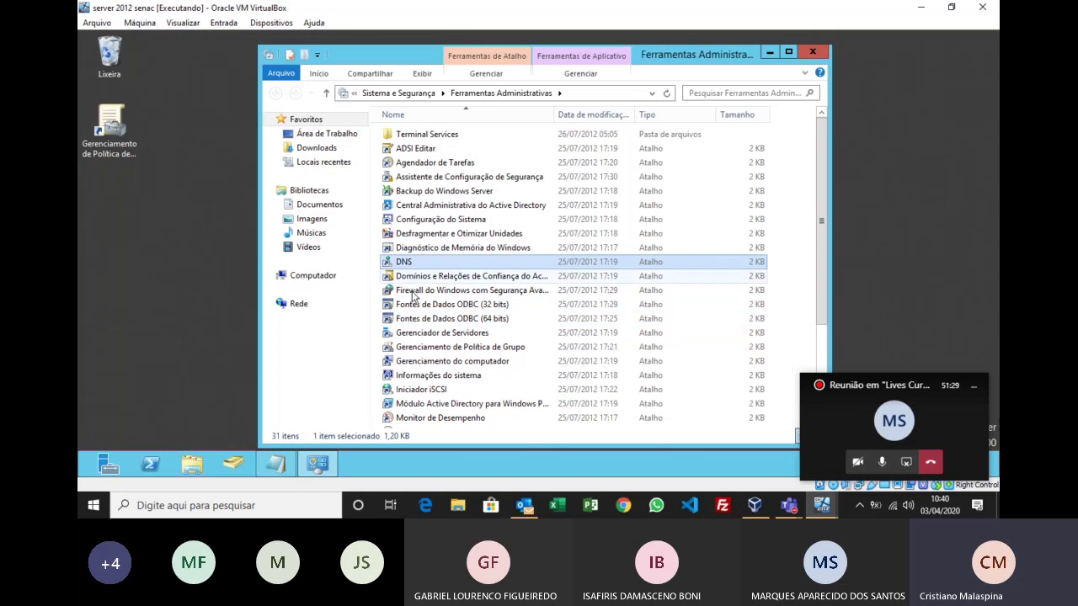
scroll(448, 353, "down", 2)
scroll(449, 354, "down", 2)
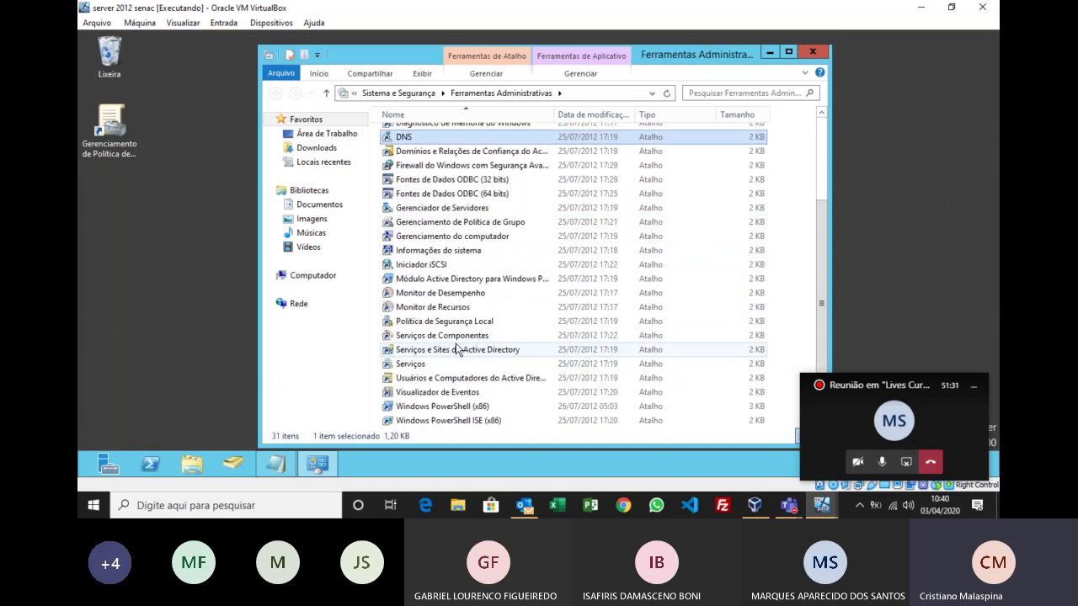
scroll(447, 350, "up", 3)
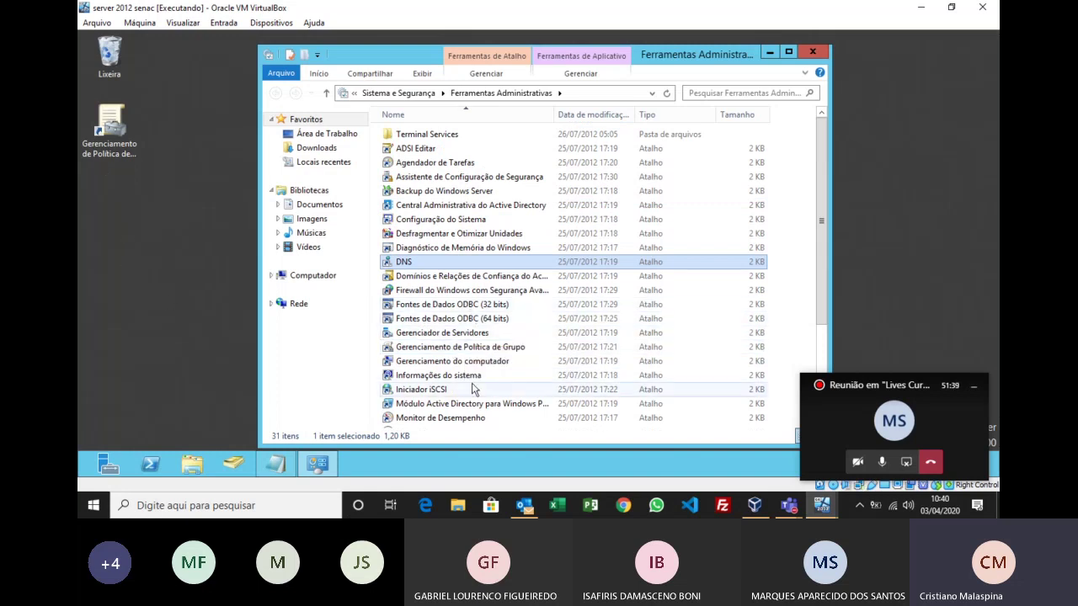
scroll(472, 377, "down", 3)
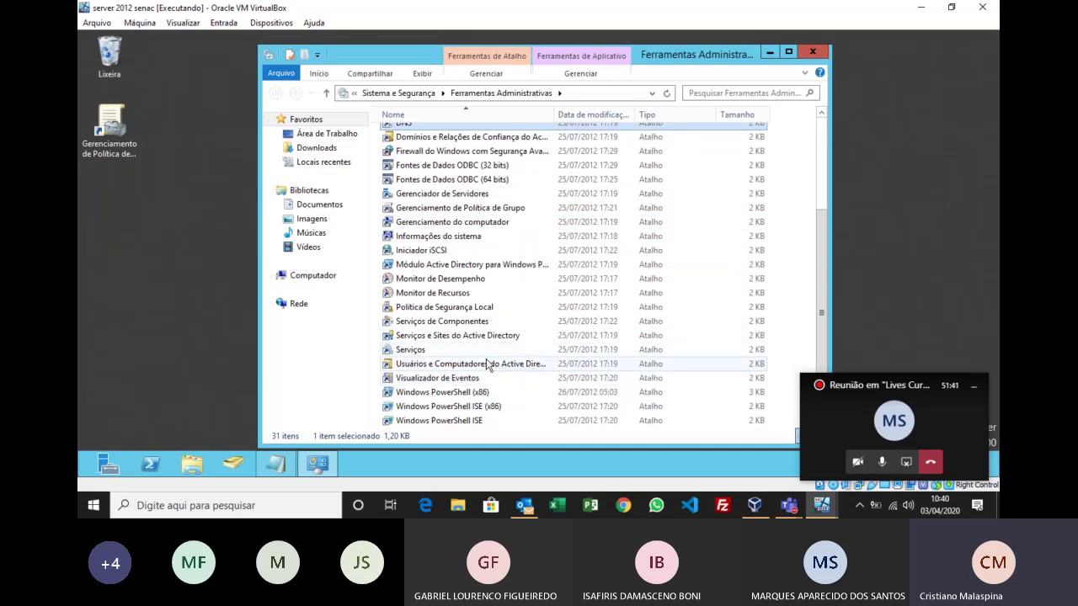
left_click(480, 365)
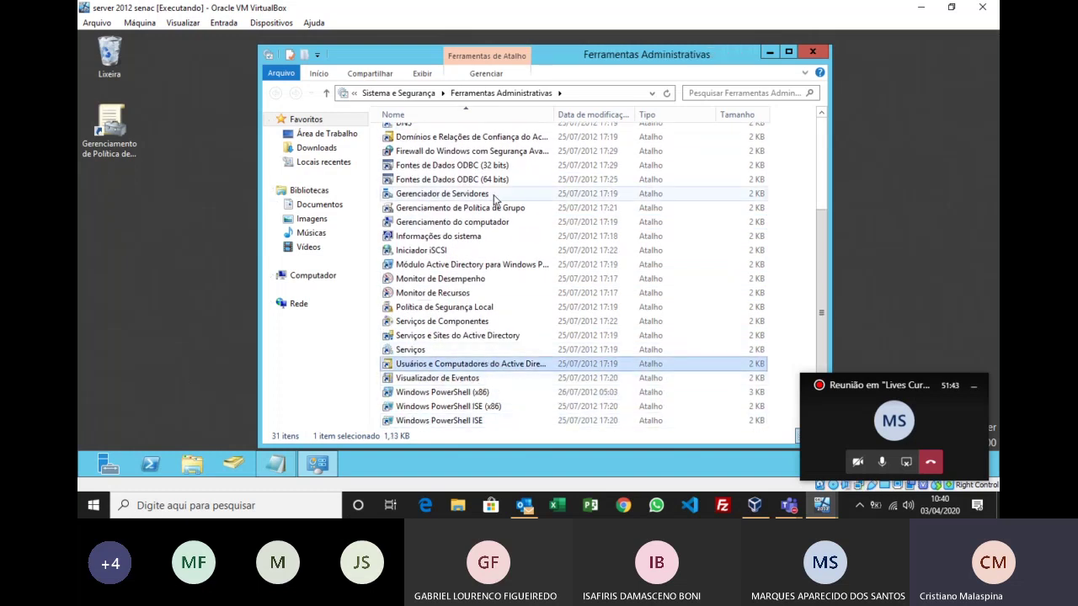
left_click(812, 51)
Step: Launch Group Policy Management, widen its tree pane, and expand Floresta, Domínios and malaspina.local
left_click(118, 127)
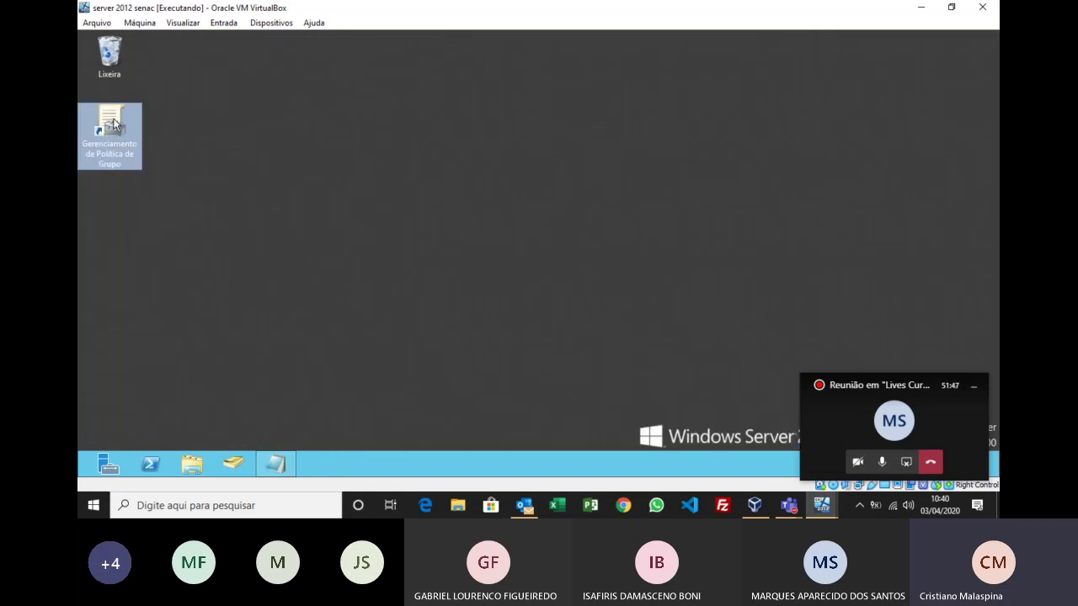
left_click(453, 198)
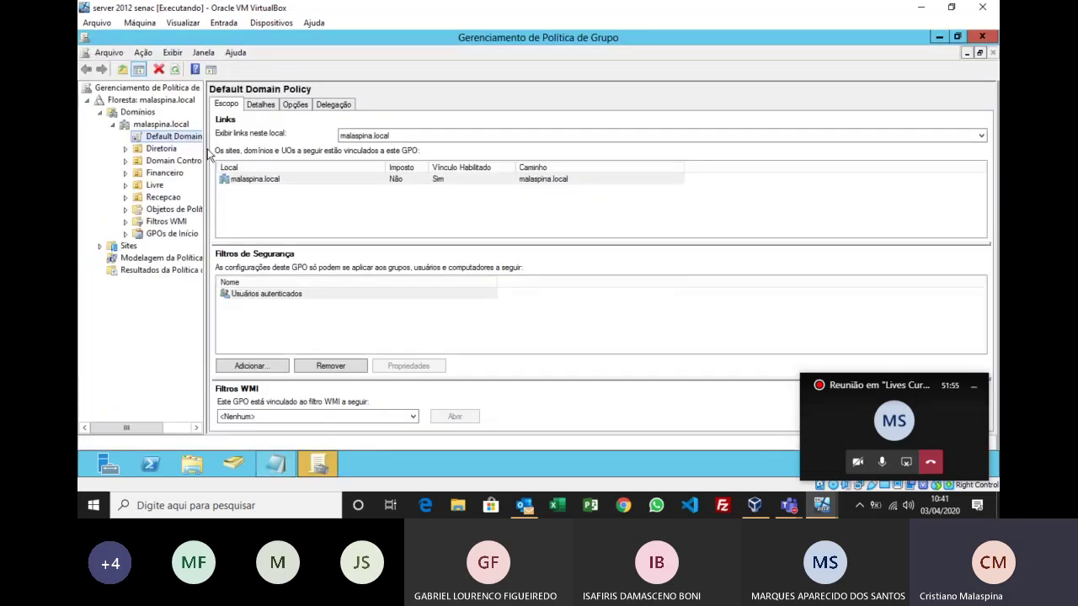
left_click_drag(207, 153, 249, 150)
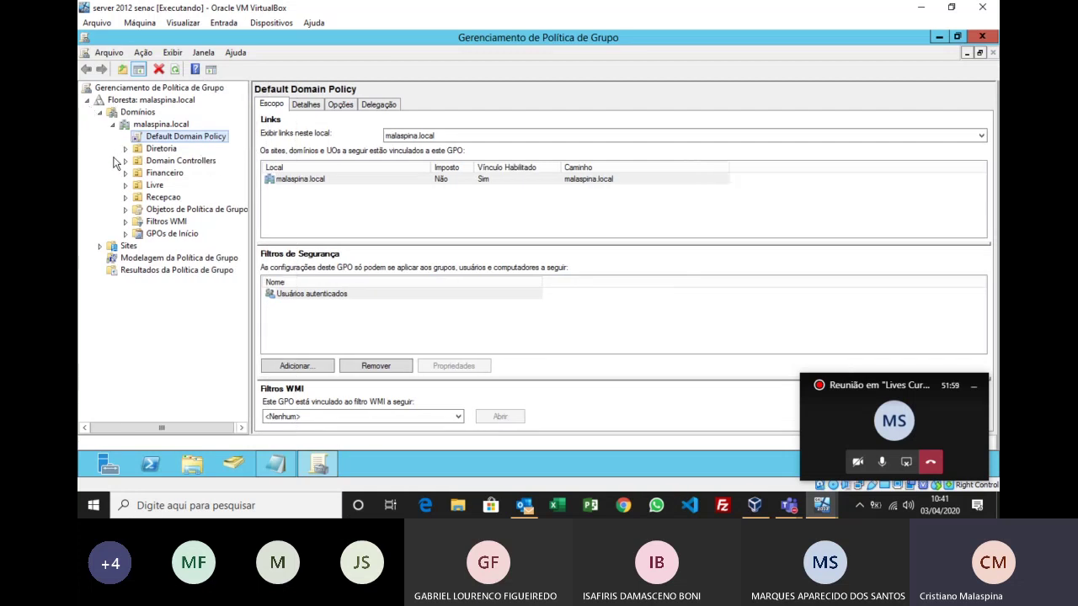
left_click(88, 100)
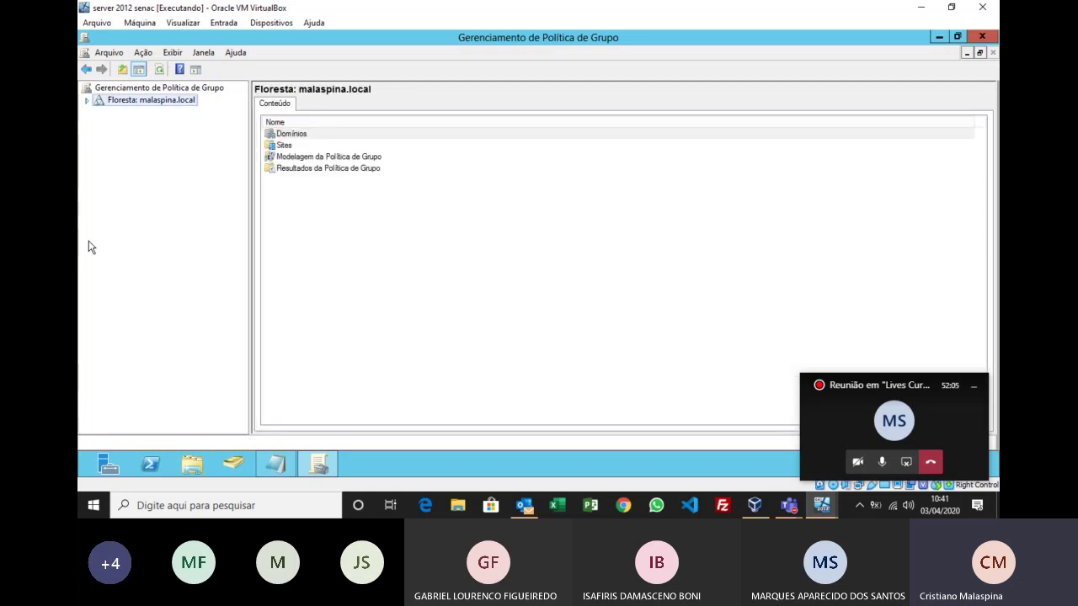
left_click(87, 100)
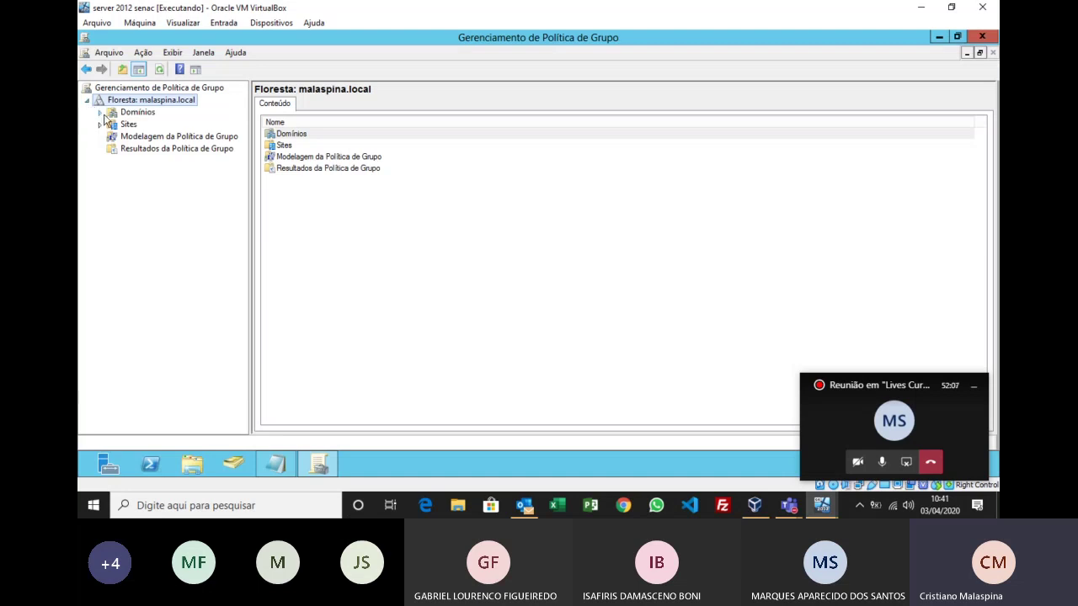
left_click(100, 112)
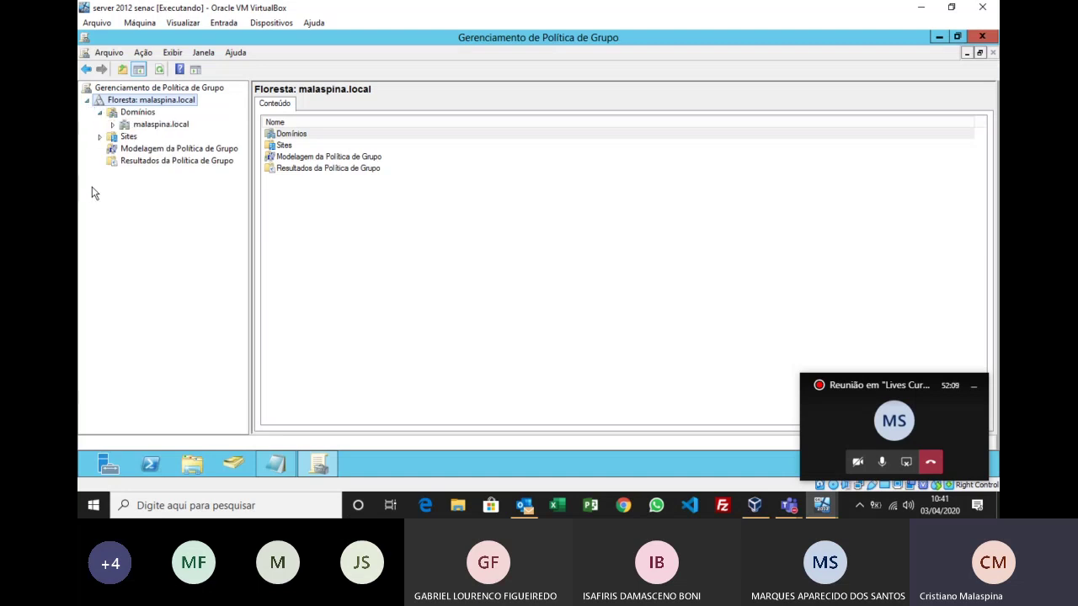
left_click(112, 124)
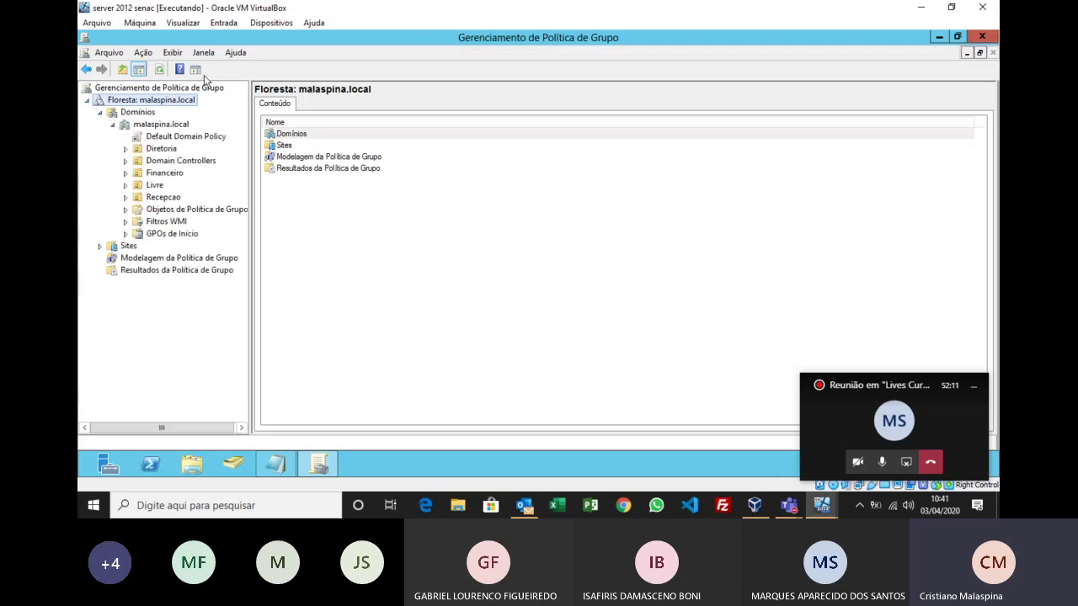
left_click(378, 264)
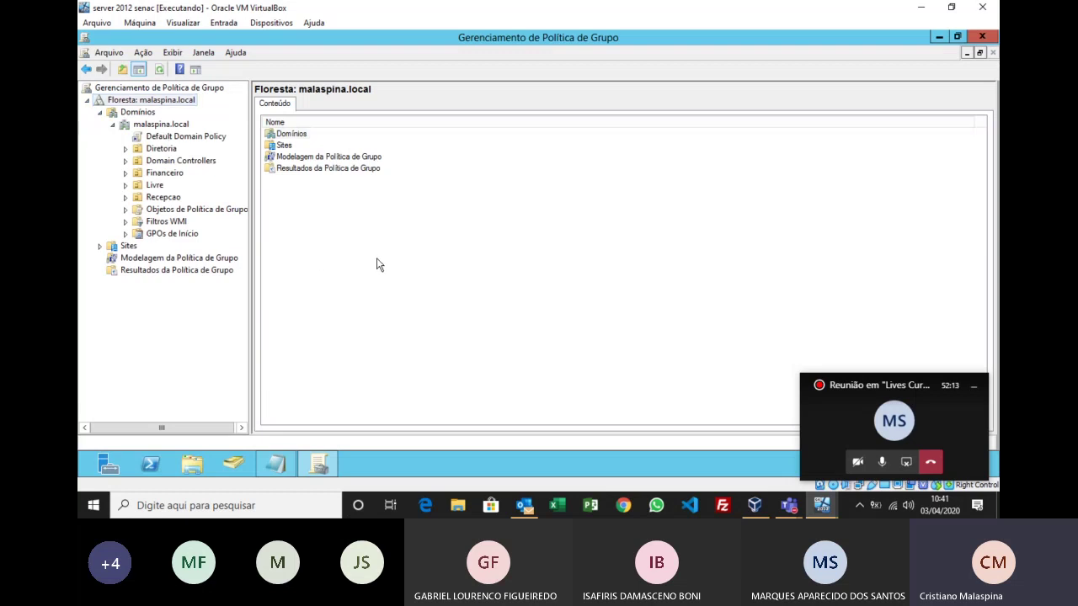
Step: Zoom in on the console tree and box the malaspina.local organizational units in red
key("super+plus")
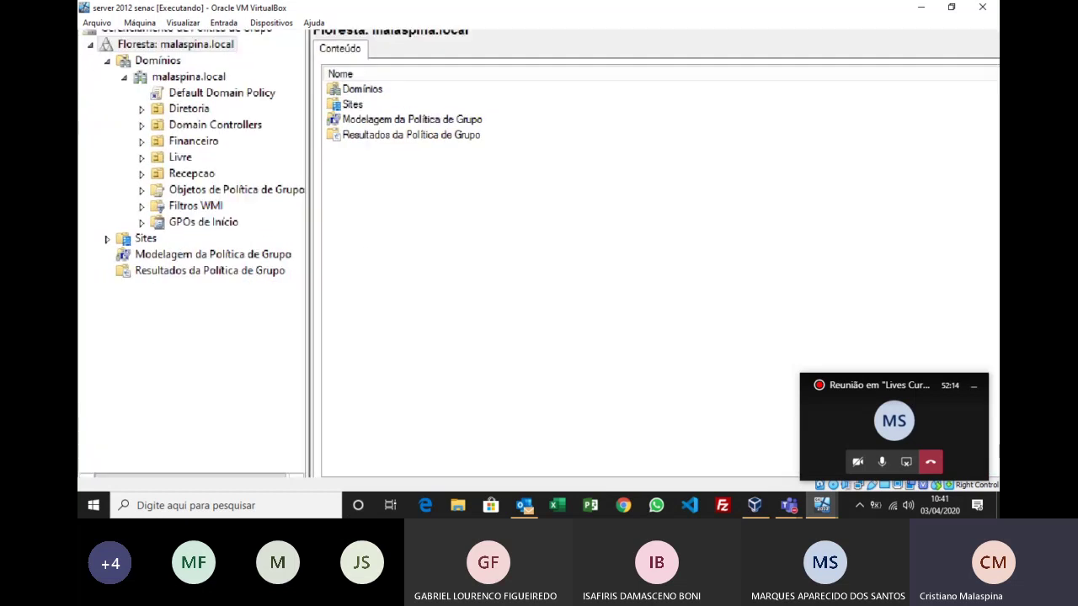
key("super+plus")
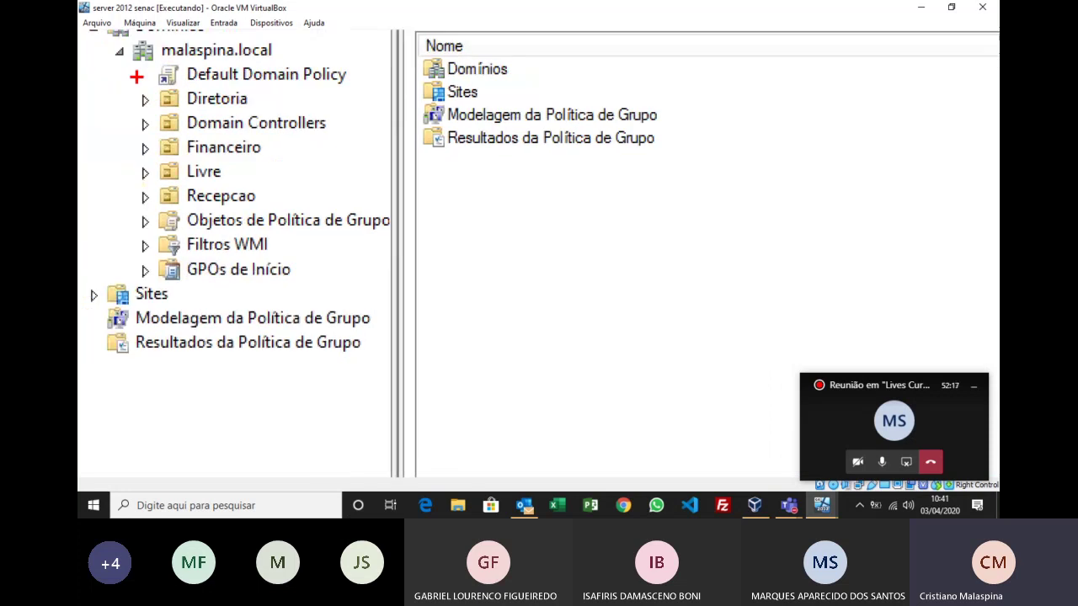
mouse_move(136, 75)
left_mouse_down()
mouse_move(370, 362)
mouse_move(315, 277)
mouse_move(300, 217)
left_mouse_up()
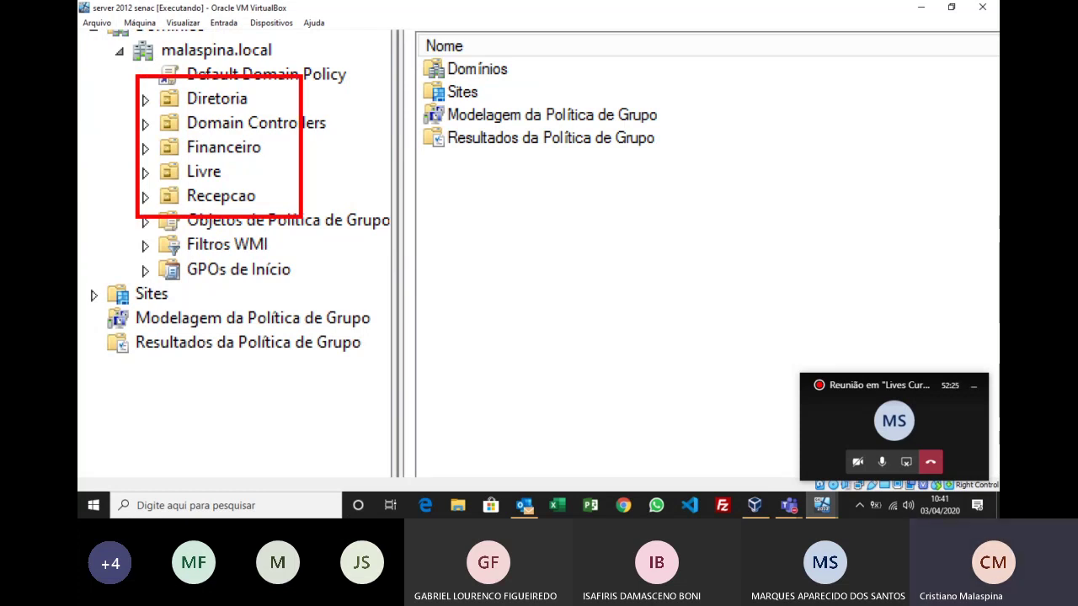
key("Escape")
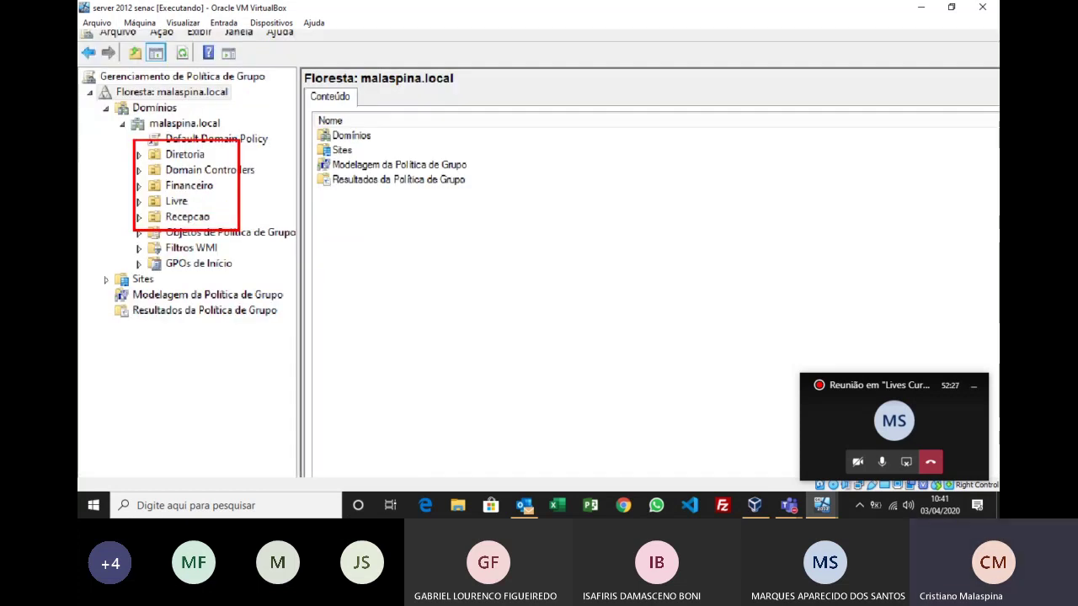
Step: Select Default Domain Policy, dismiss the link warning, and highlight it in red
left_click(186, 137)
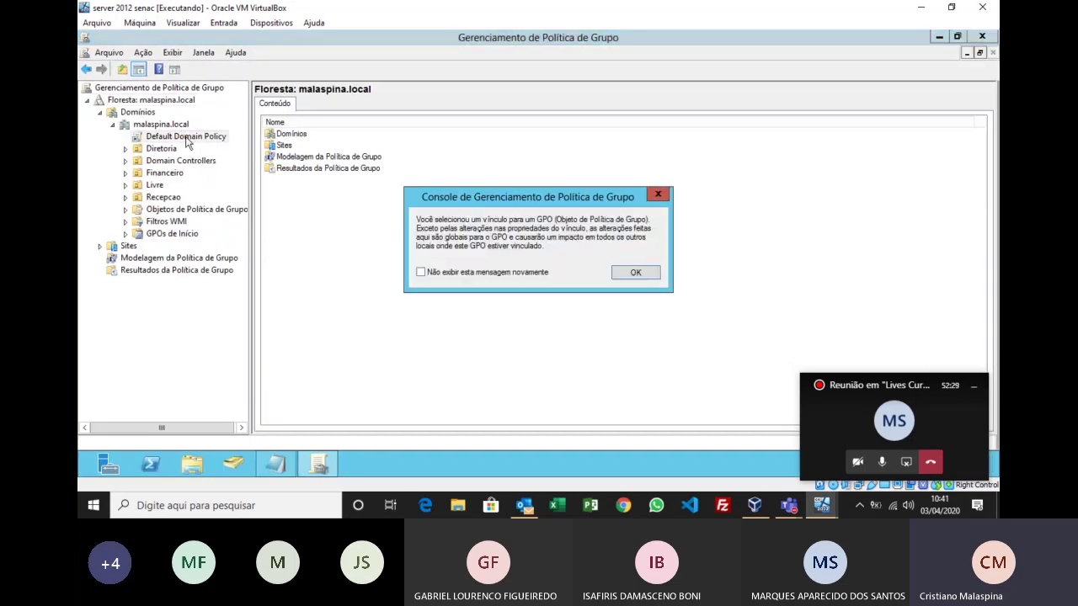
left_click(633, 276)
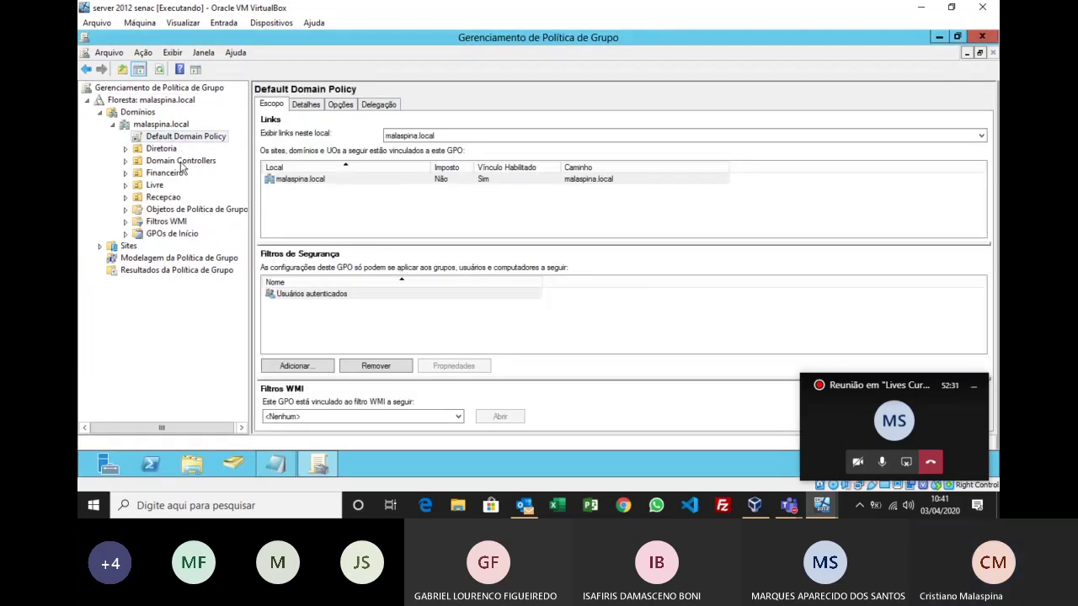
key("ctrl+1")
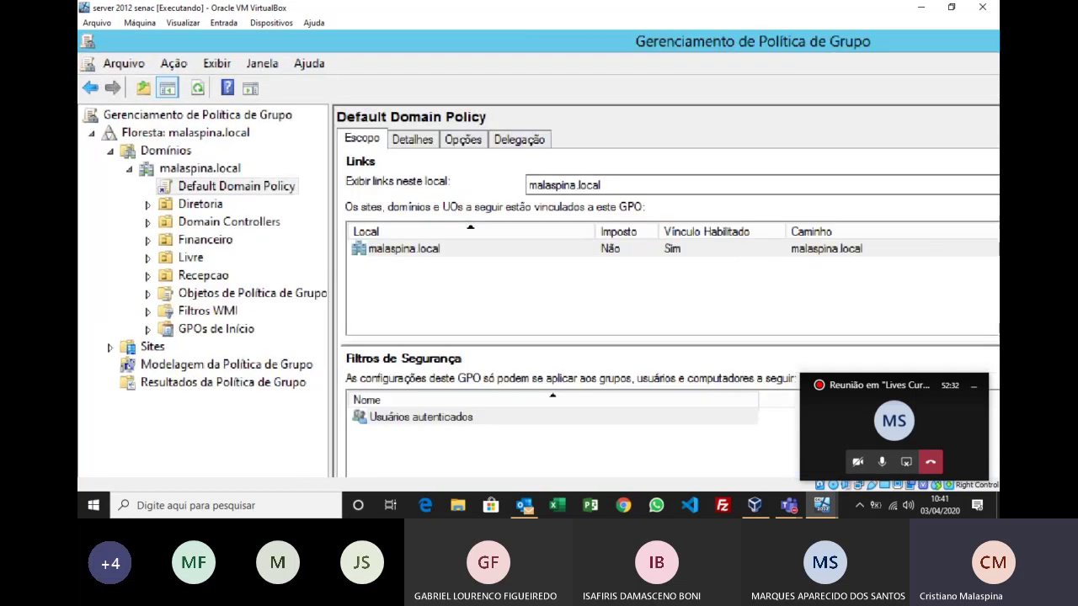
key("super+plus")
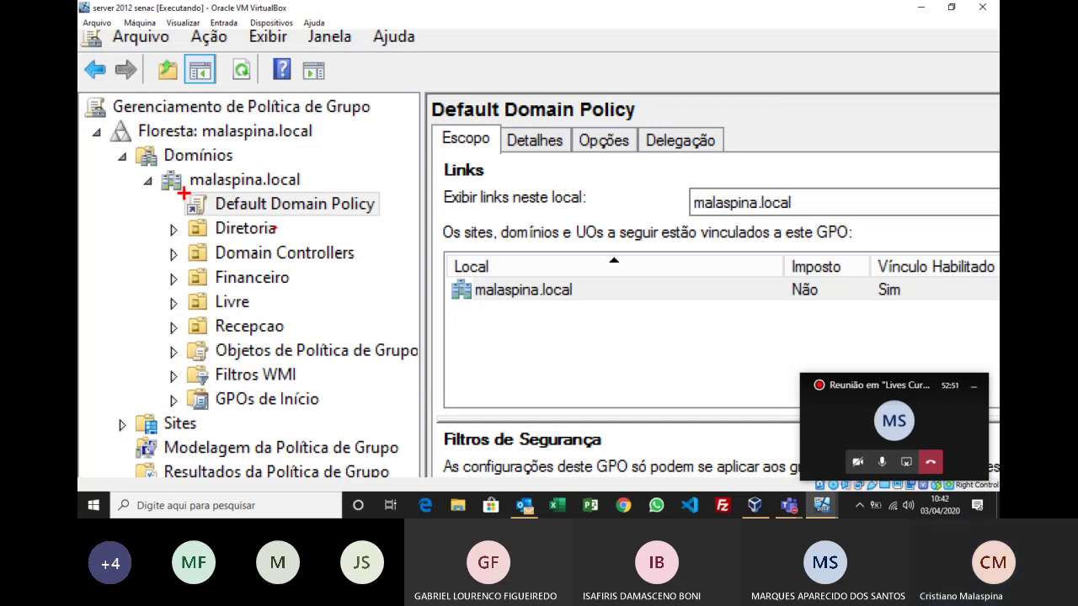
mouse_move(175, 185)
left_mouse_down()
mouse_move(192, 229)
mouse_move(393, 222)
left_mouse_up()
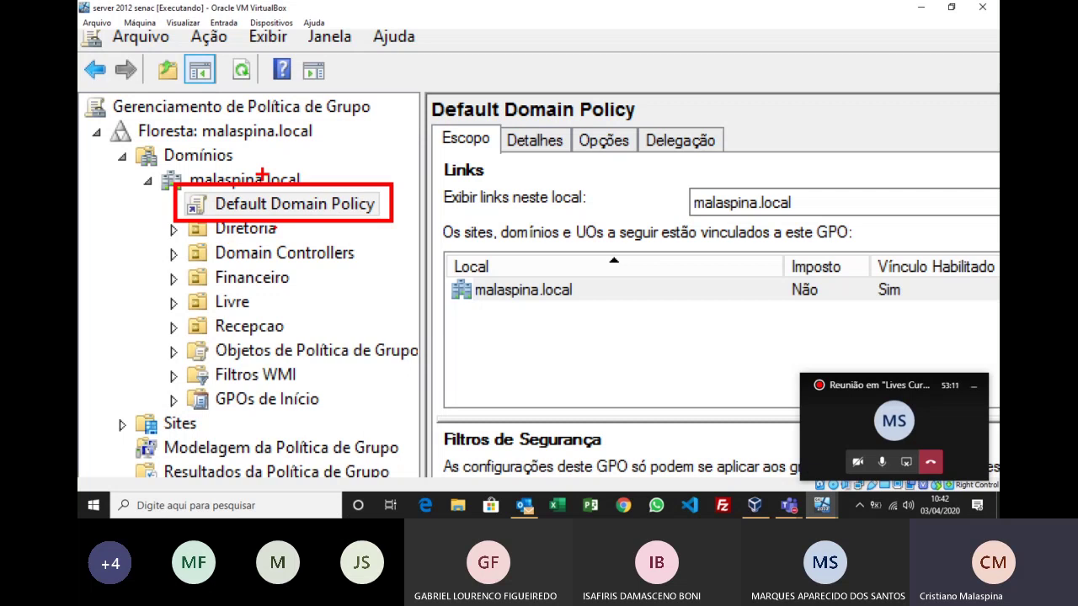
scroll(262, 175, "down", 2)
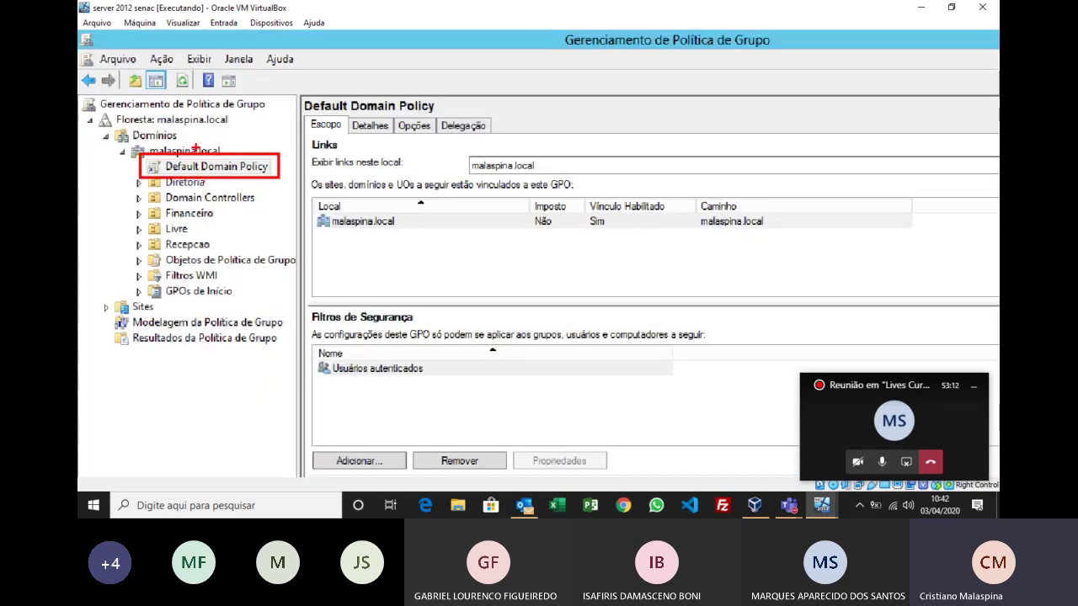
Step: Create a new GPO named teste in the malaspina.local domain
right_click(173, 125)
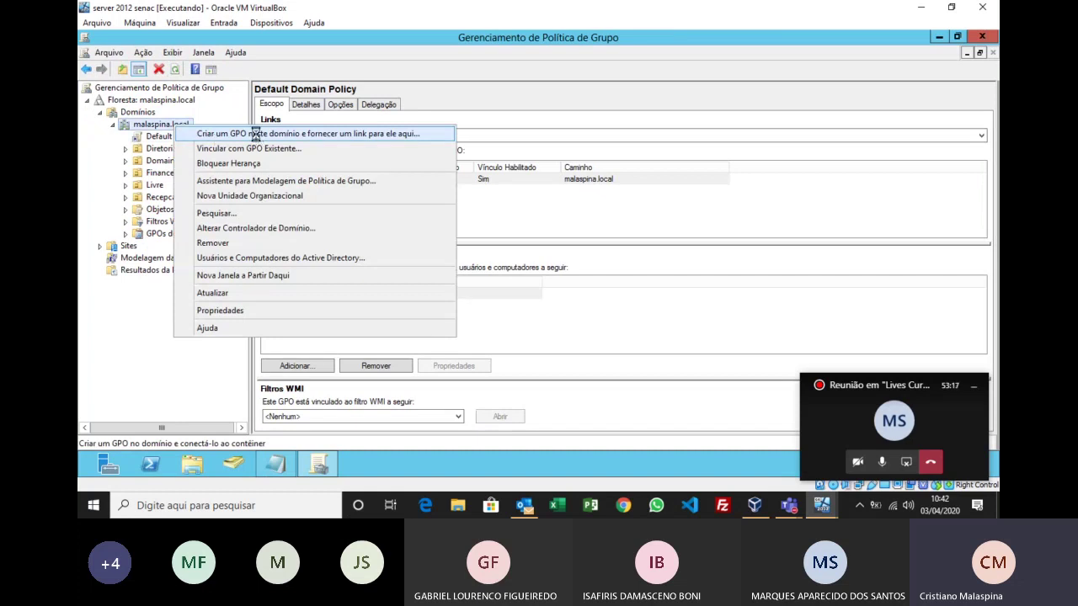
left_click(257, 138)
type("teste")
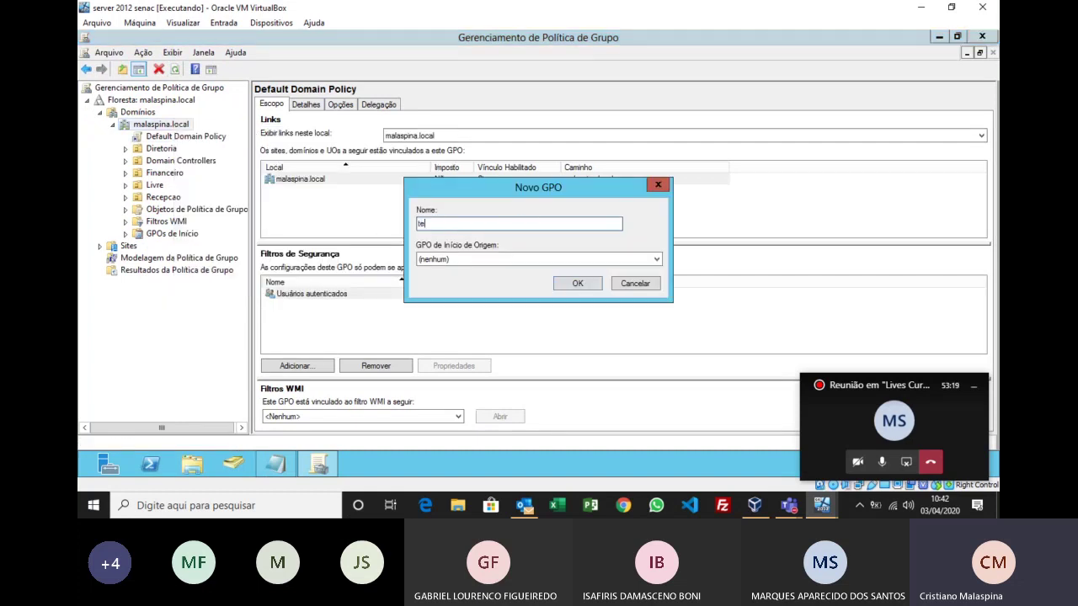
left_click(577, 281)
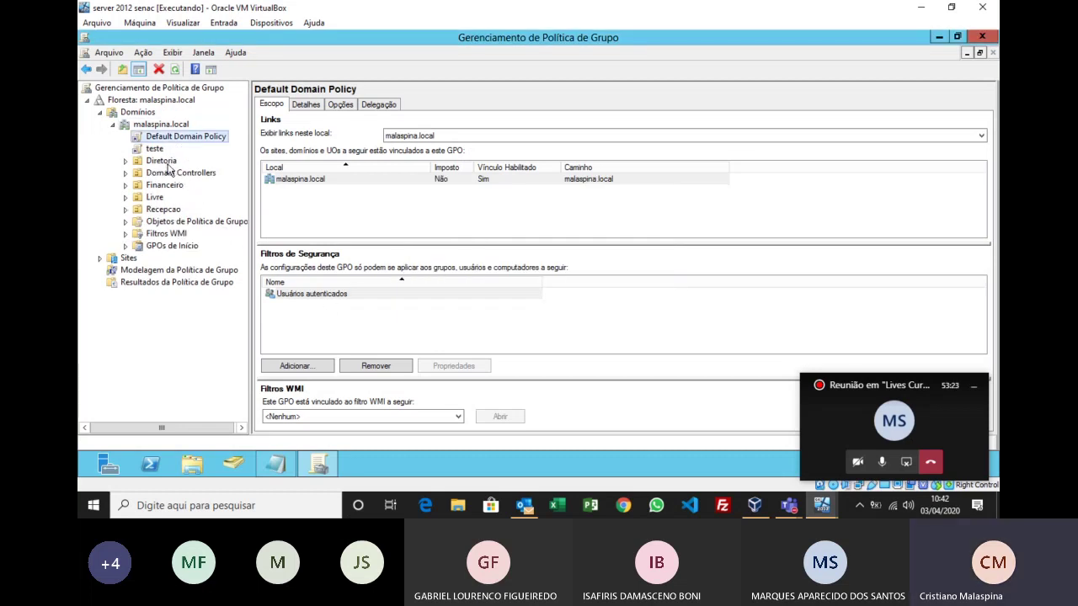
key("super+plus")
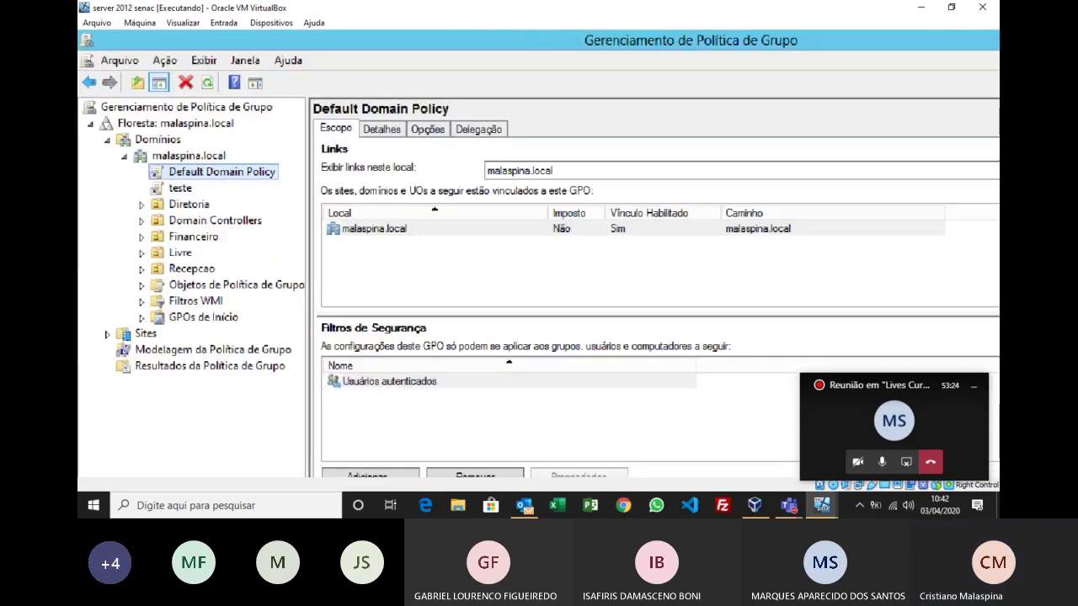
key("super+plus")
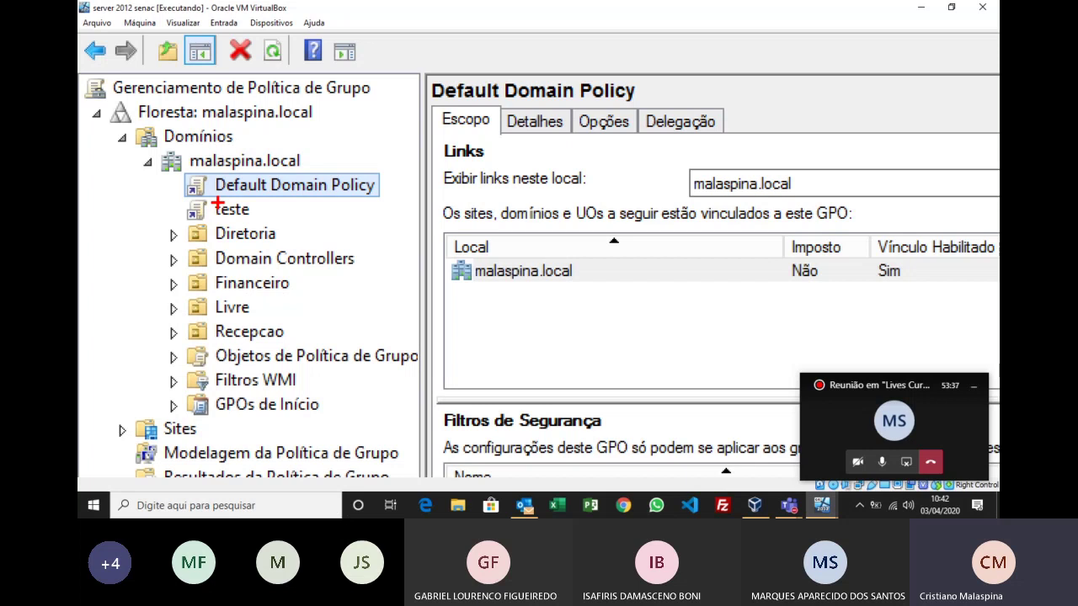
key("super+minus")
Step: Rename the teste GPO to Wallpapaer and select it
right_click(152, 149)
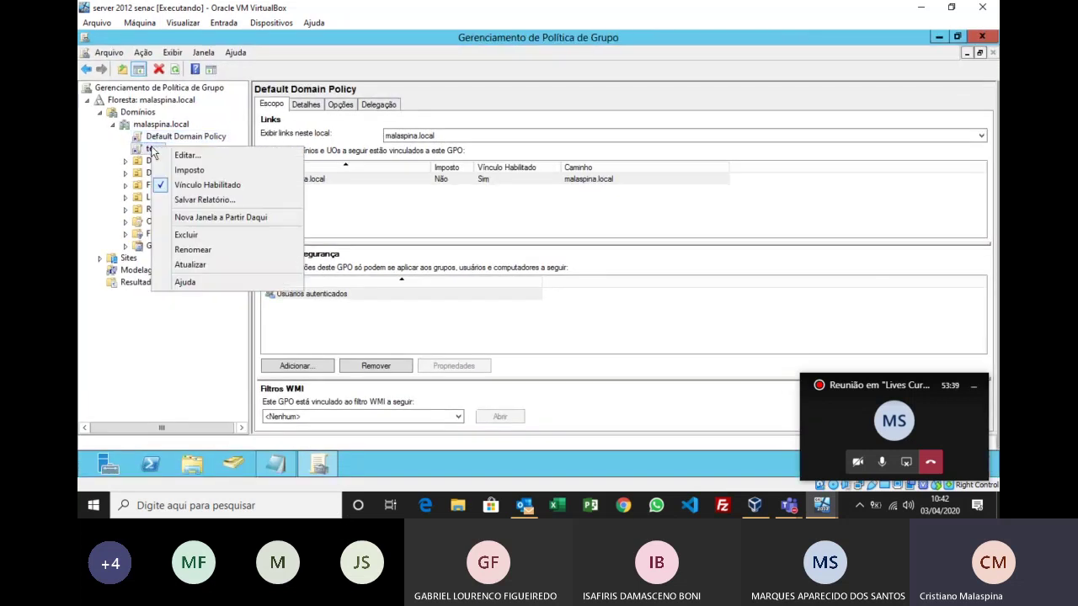
left_click(192, 249)
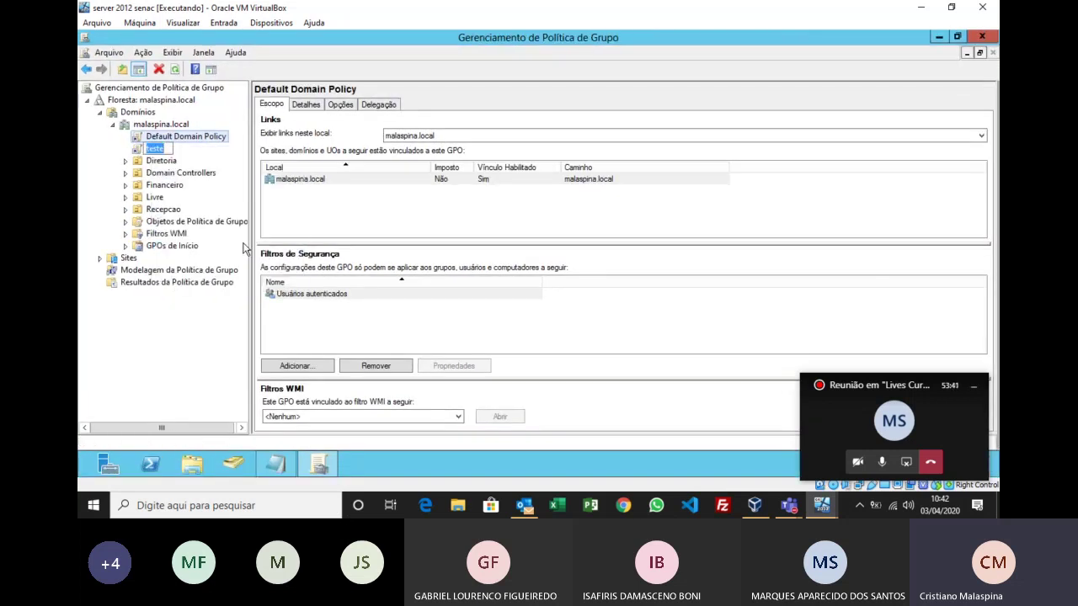
type("Wallpapaer")
key("Return")
left_click(177, 154)
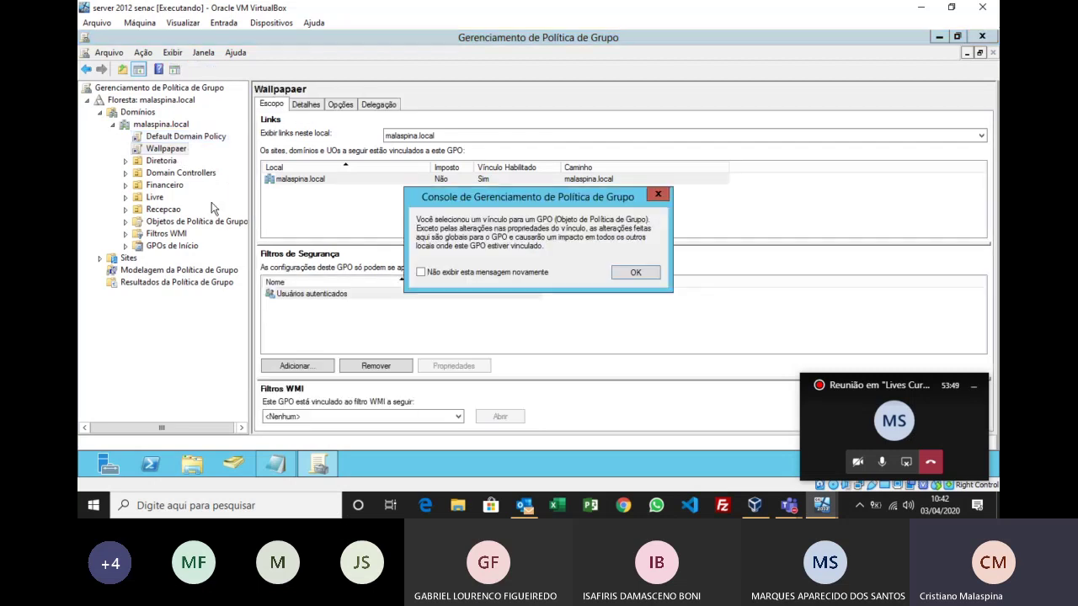
Step: Dismiss the GPO link notice and show the Wallpapaer GPO's settings report
left_click(638, 275)
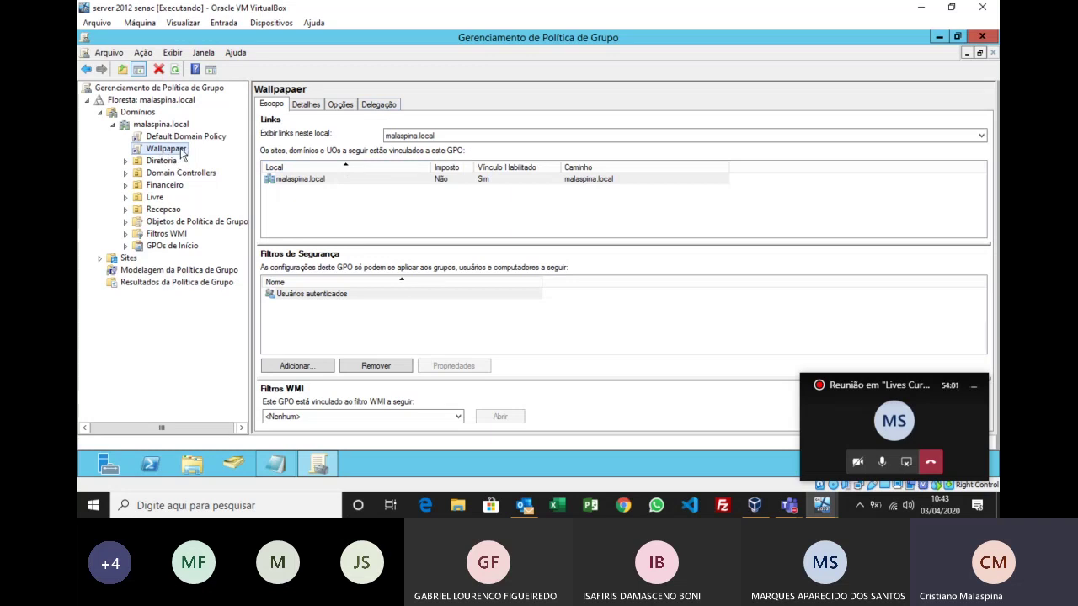
left_click(343, 105)
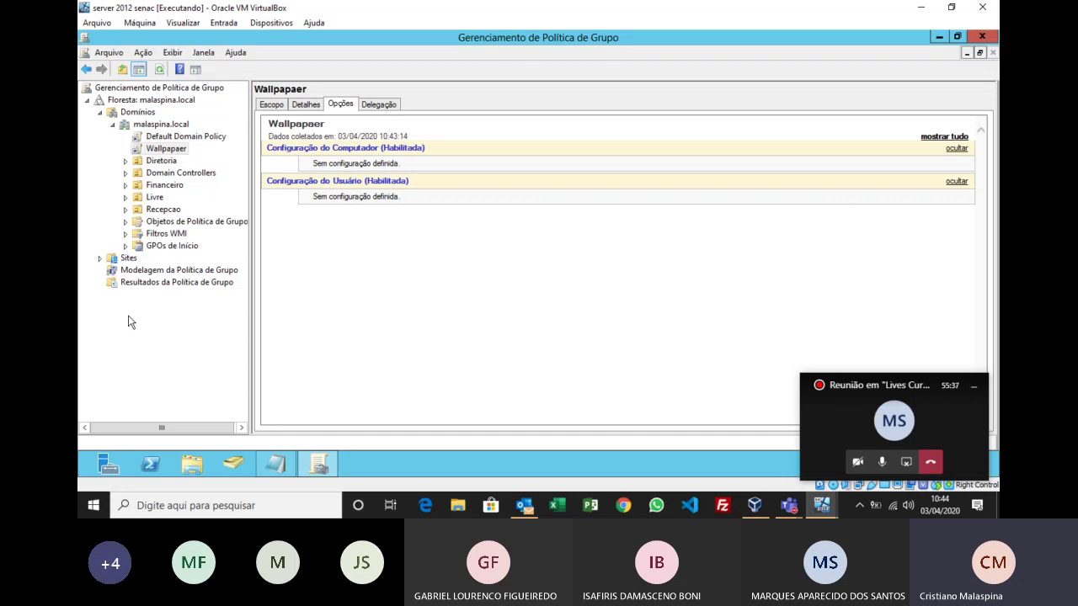
Step: Switch to the server's File Explorer window on Bibliotecas
left_click(190, 463)
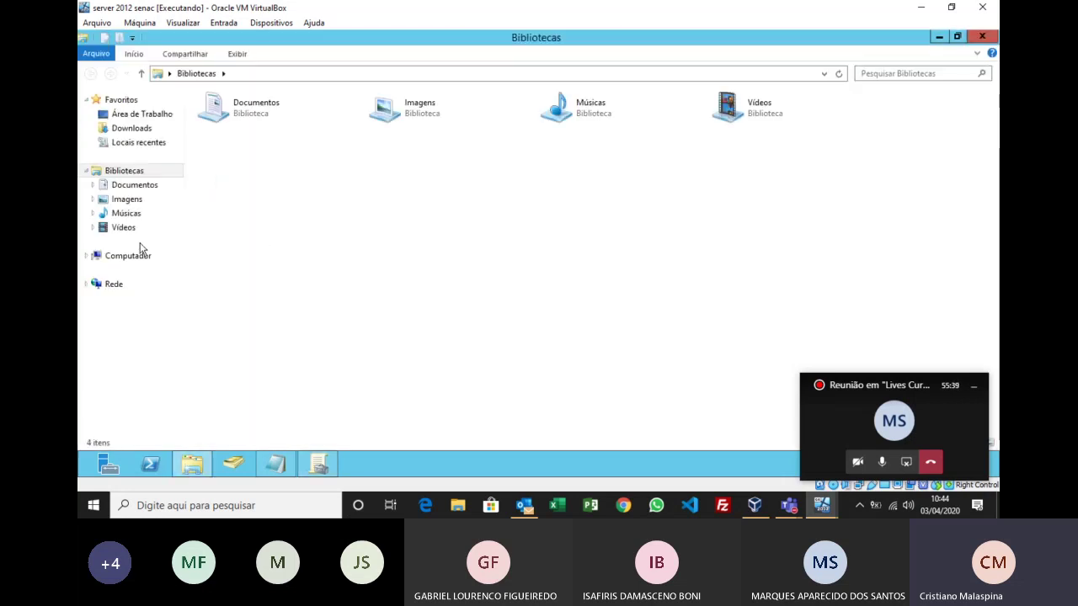
Step: Create a new folder named Wallpaper on drive C:
left_click(132, 257)
double_click(269, 126)
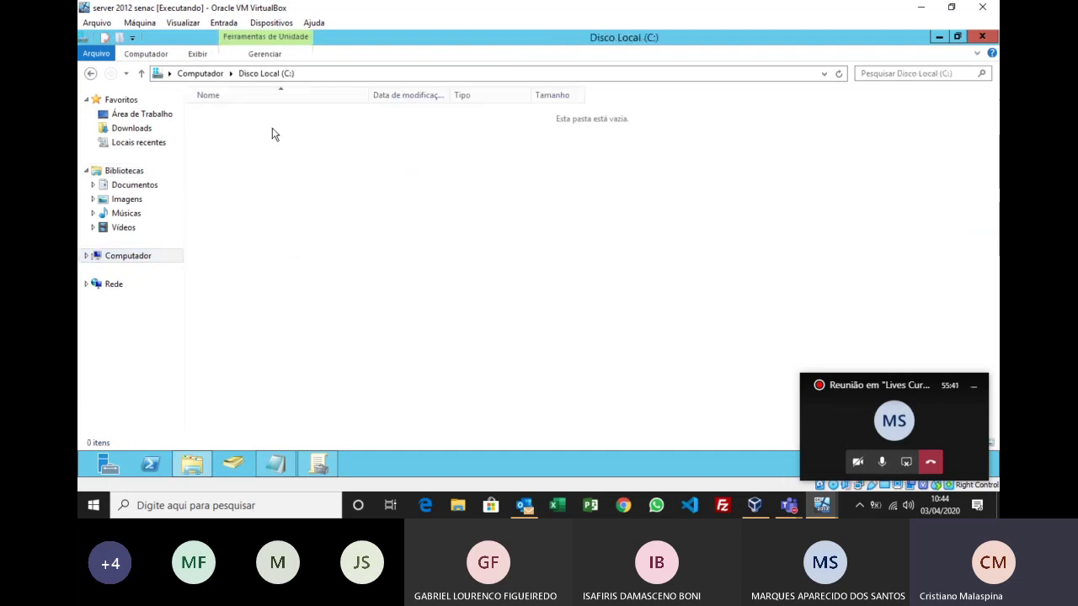
right_click(242, 215)
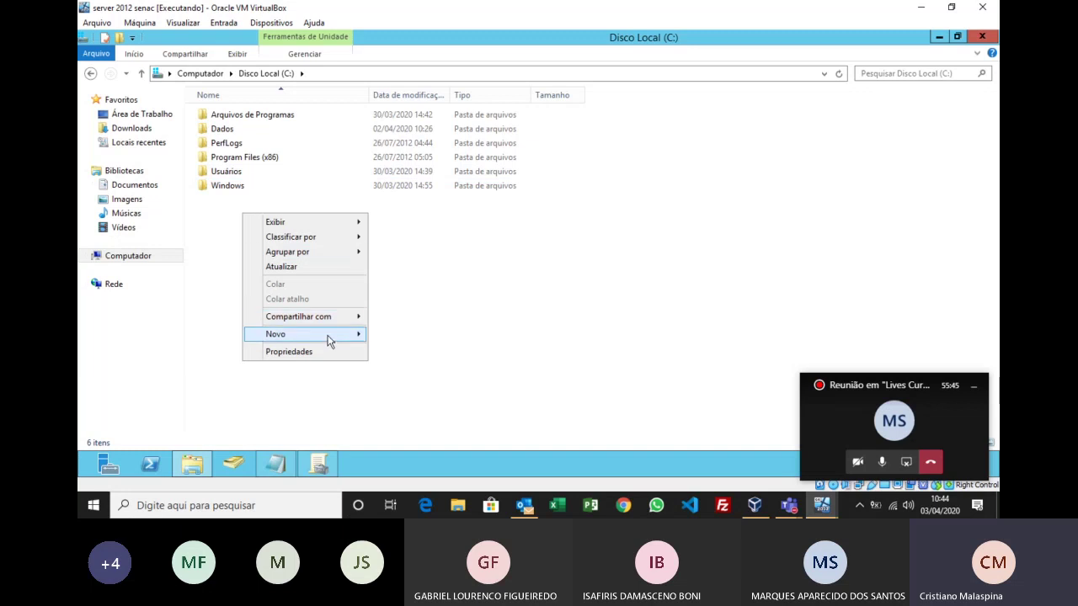
mouse_move(326, 334)
left_click(397, 333)
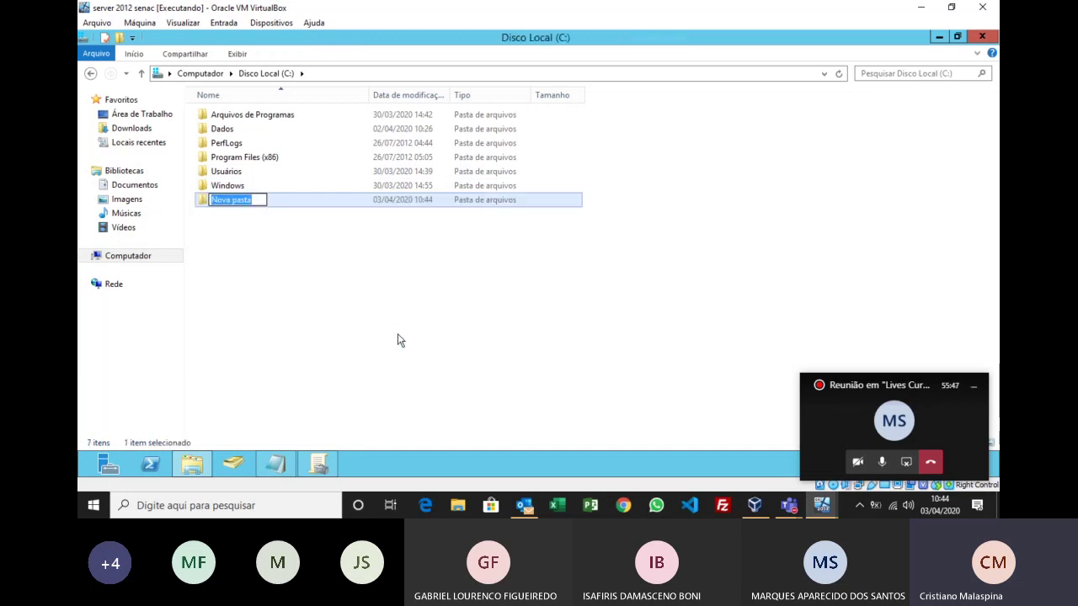
type("Wall")
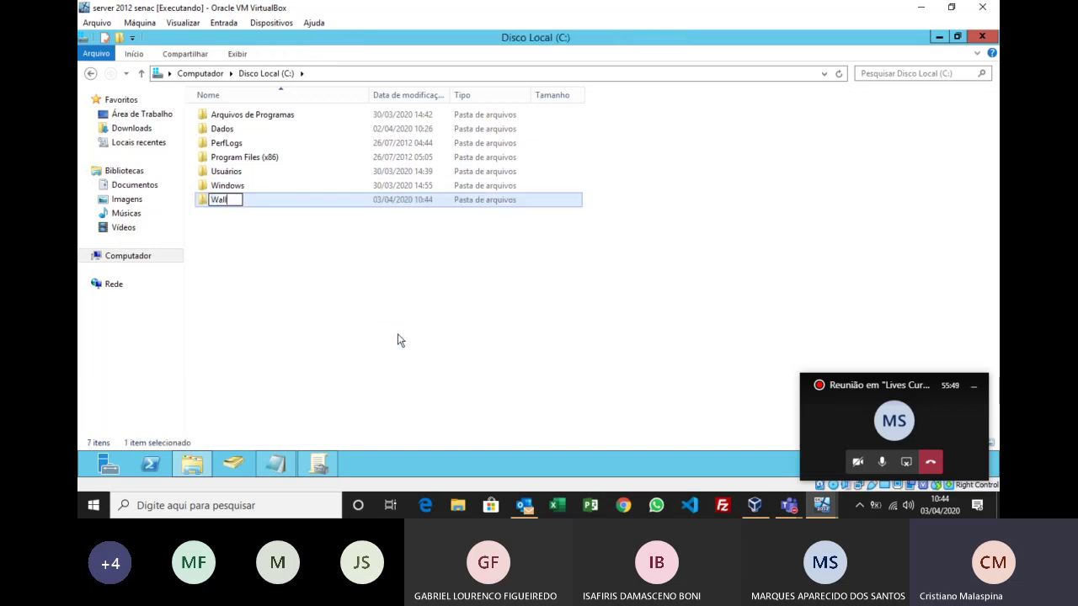
type("paper")
key("Return")
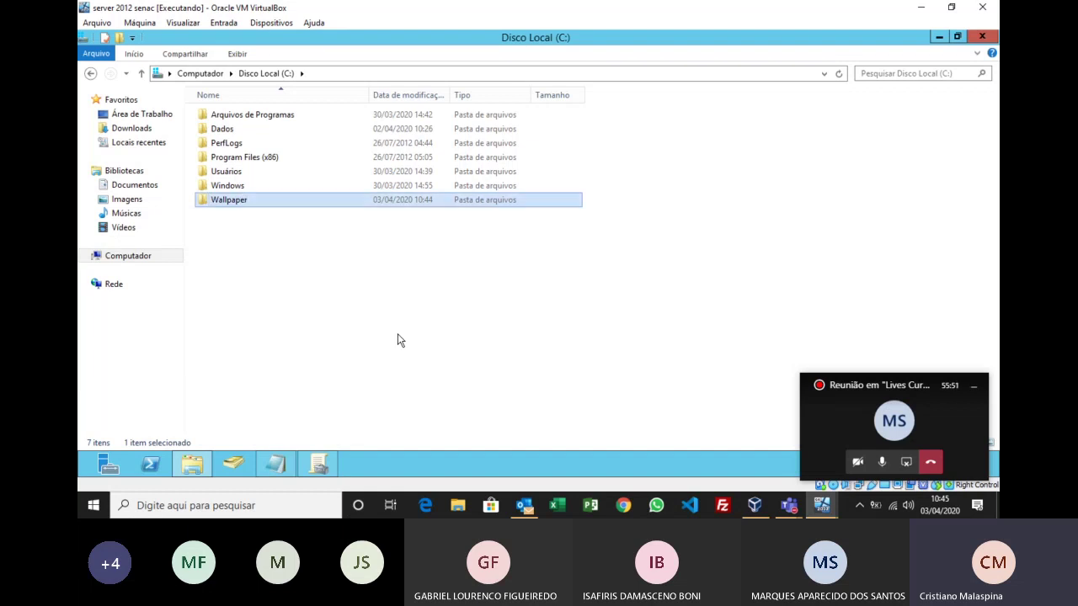
Step: Put a copy of the timao image from Imagens into C:\Wallpaper
left_click(139, 202)
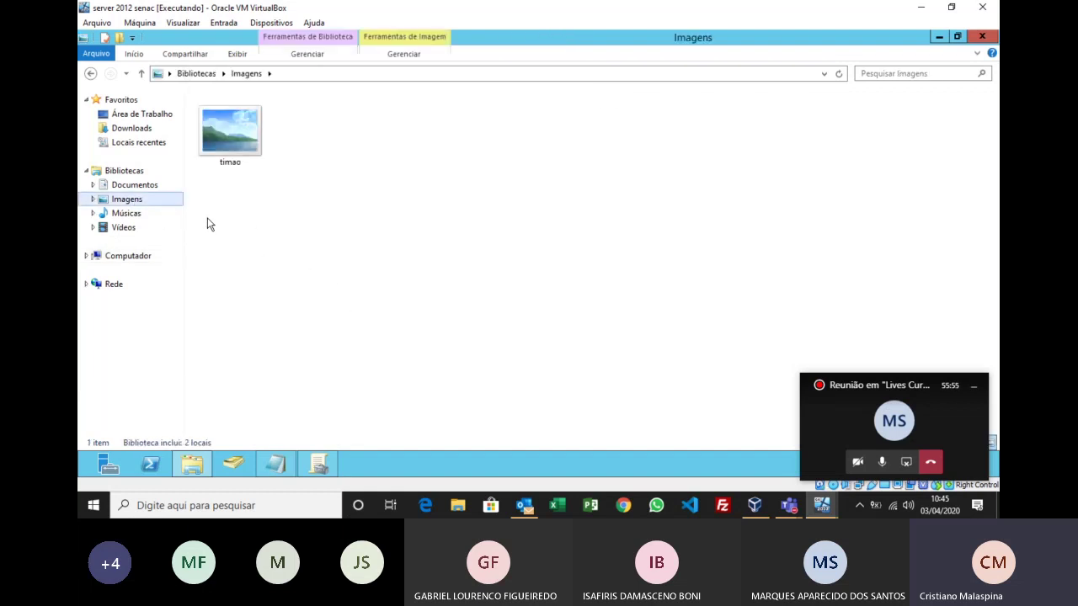
left_click(250, 152)
double_click(250, 152)
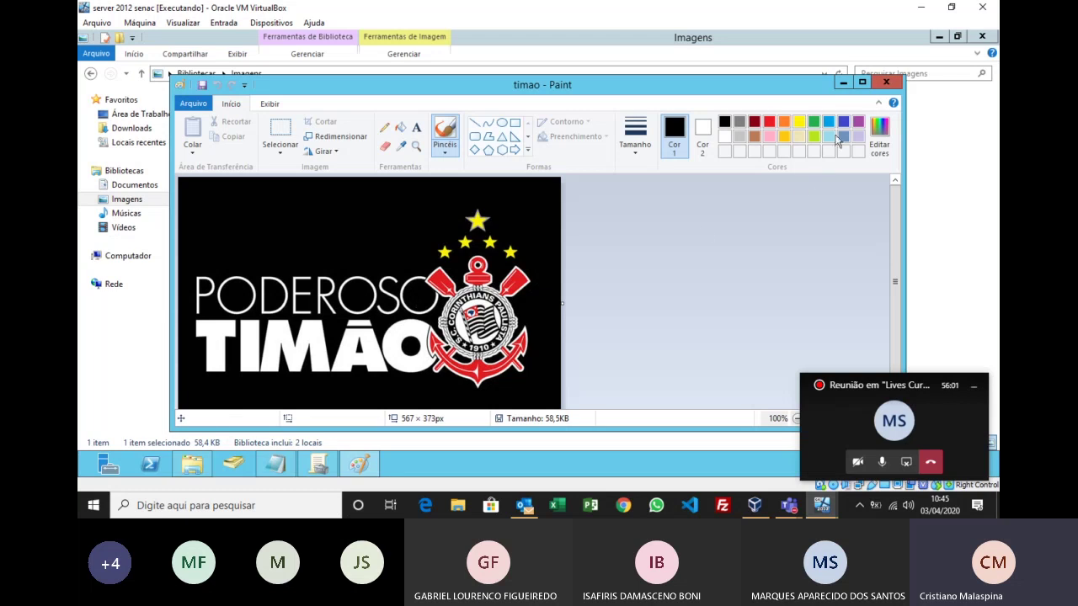
key("alt+F4")
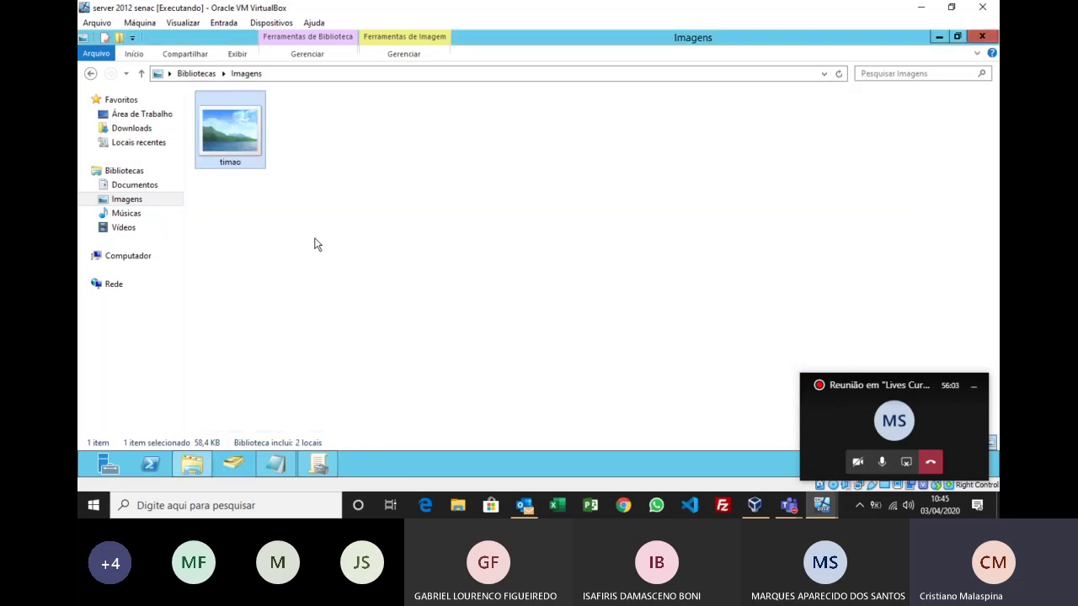
left_click(148, 256)
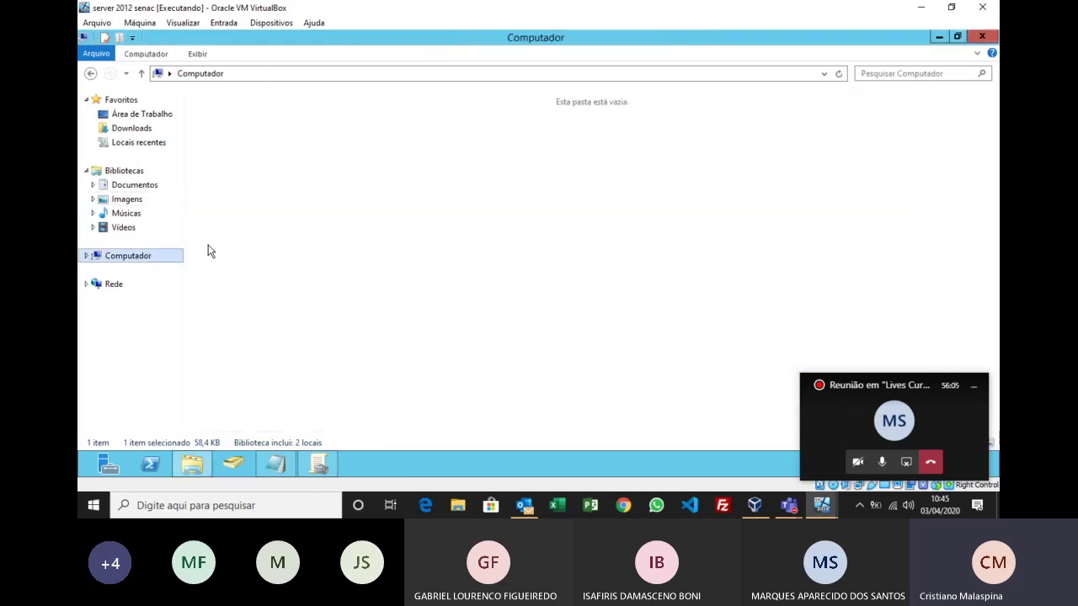
double_click(257, 118)
left_click(229, 187)
double_click(229, 191)
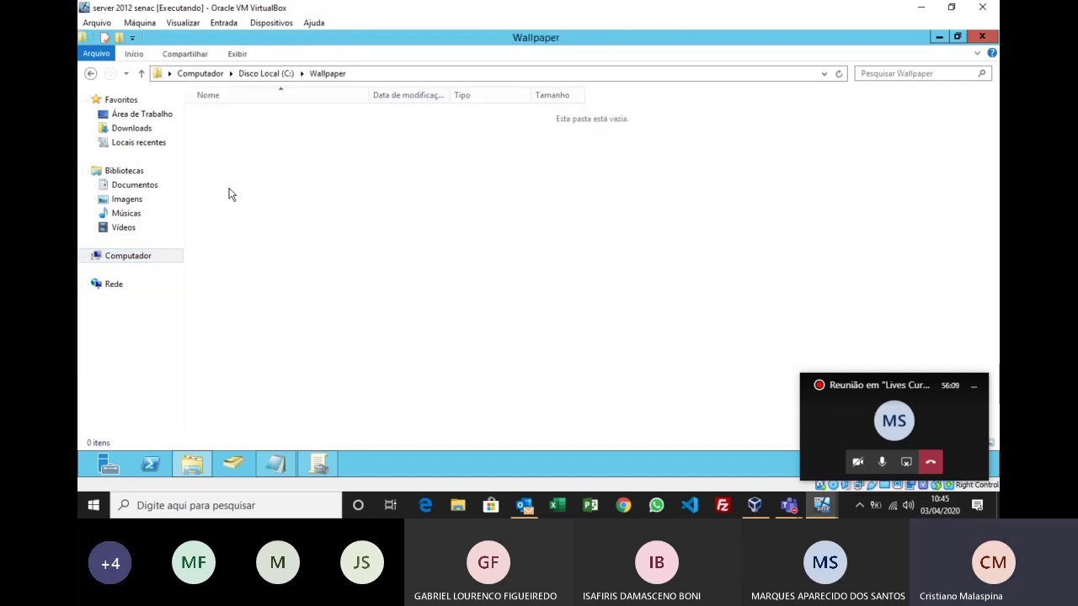
key("ctrl+v")
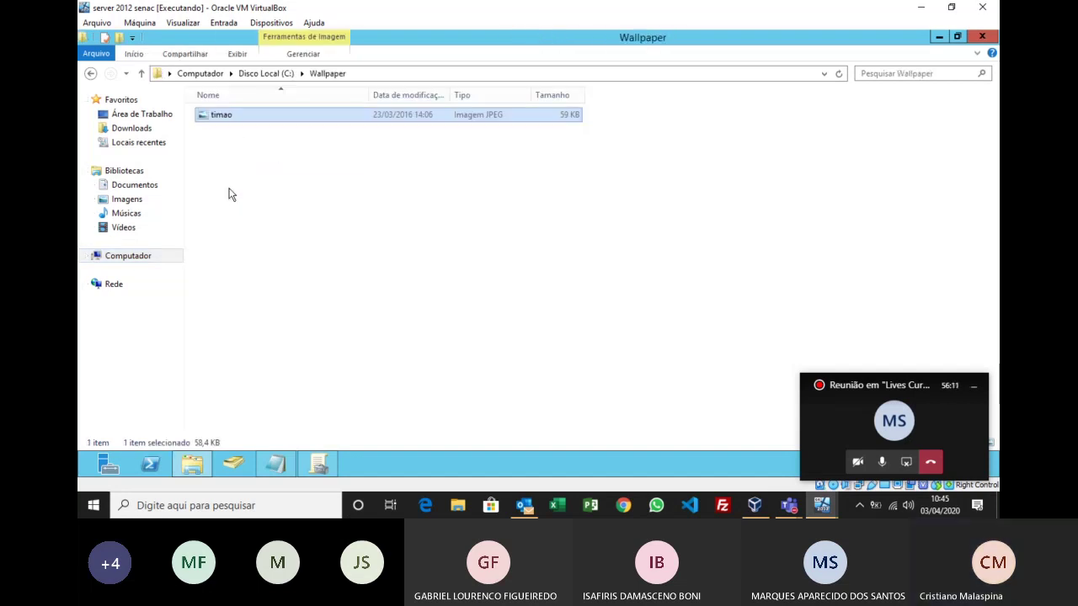
Step: Return to drive C: and bring up the Run prompt
left_click(283, 76)
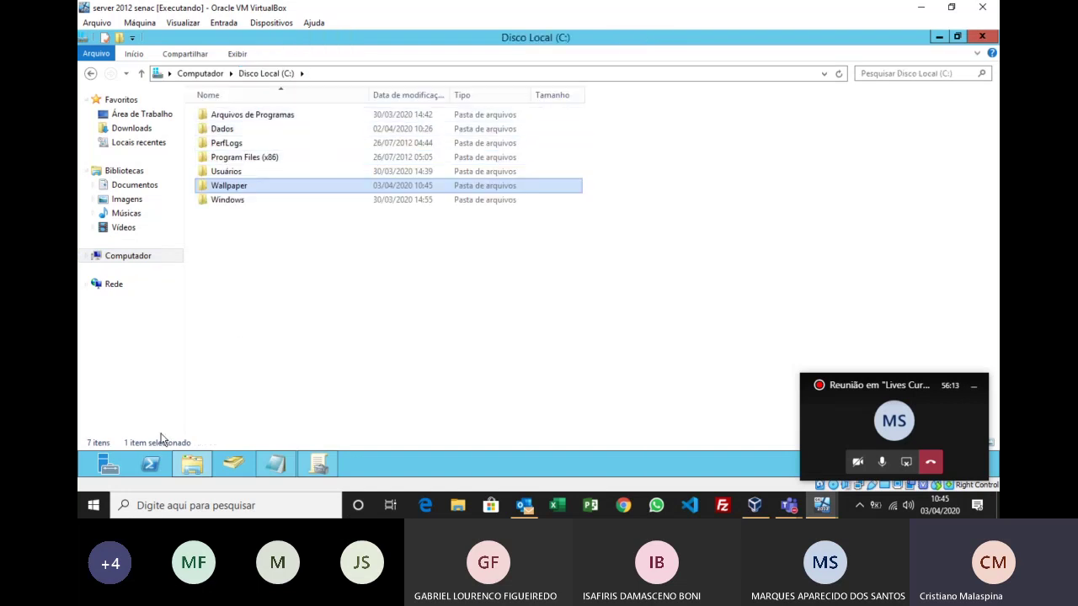
left_click(317, 370)
key("super+r")
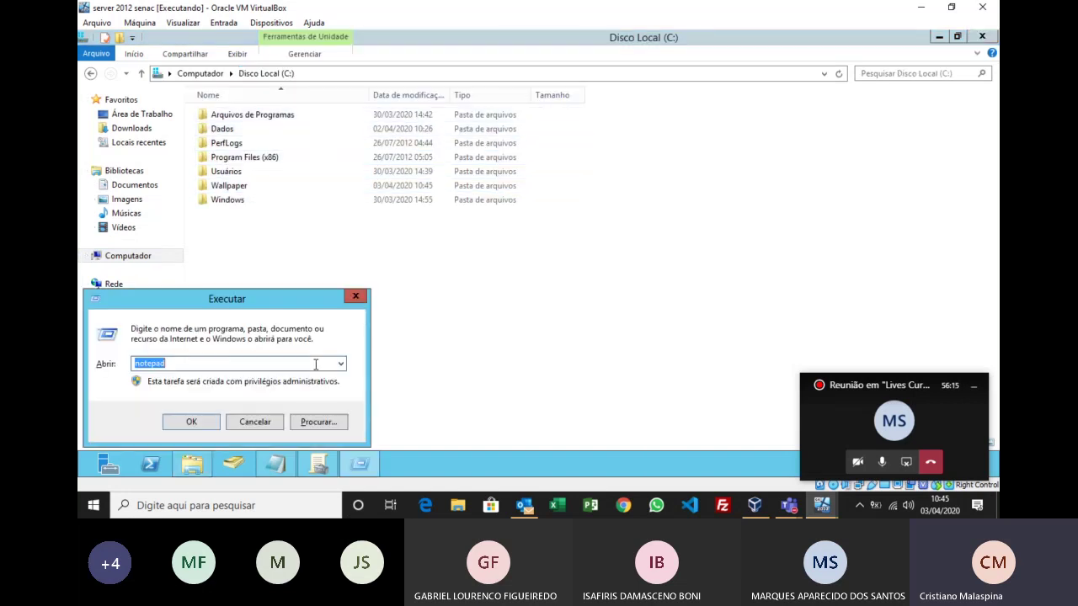
Step: Browse \\localhost from Run to review the server's shares, then minimize that window
type("\\\\")
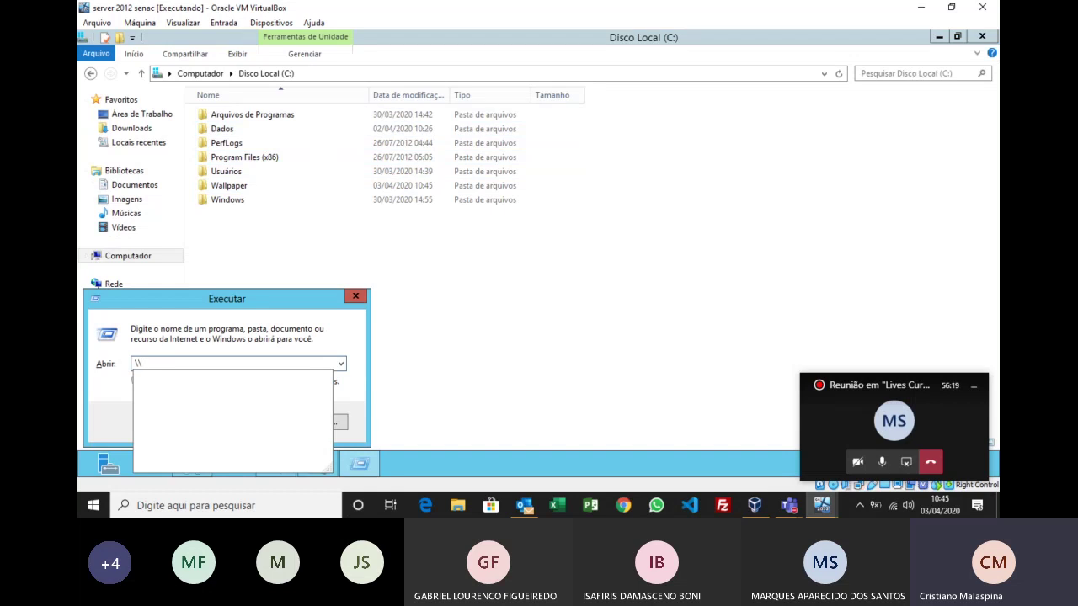
type("loca")
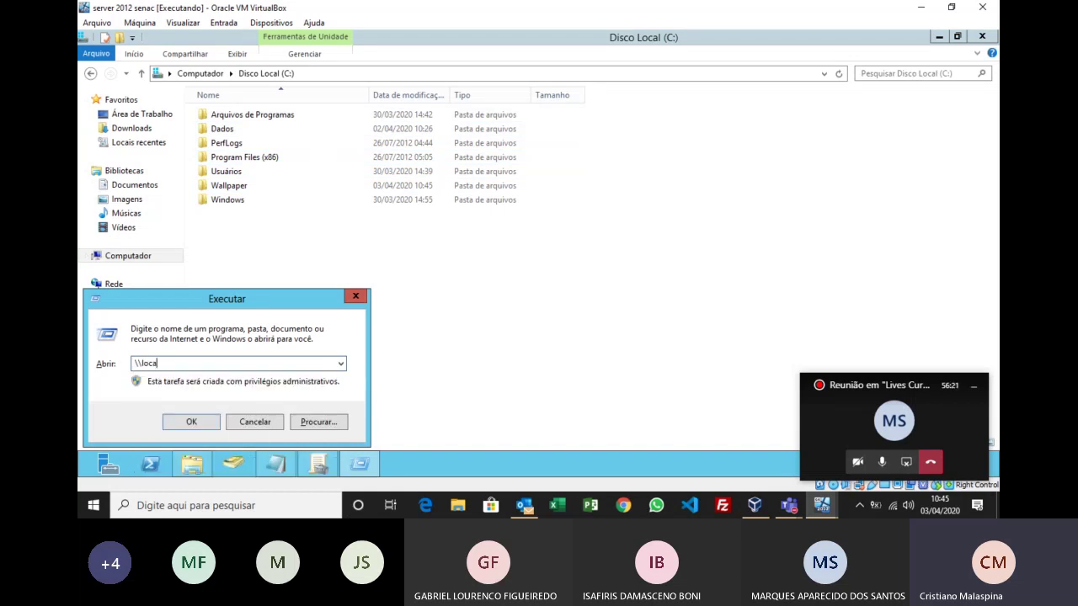
type("lhot")
key("BackSpace")
type("st")
key("Return")
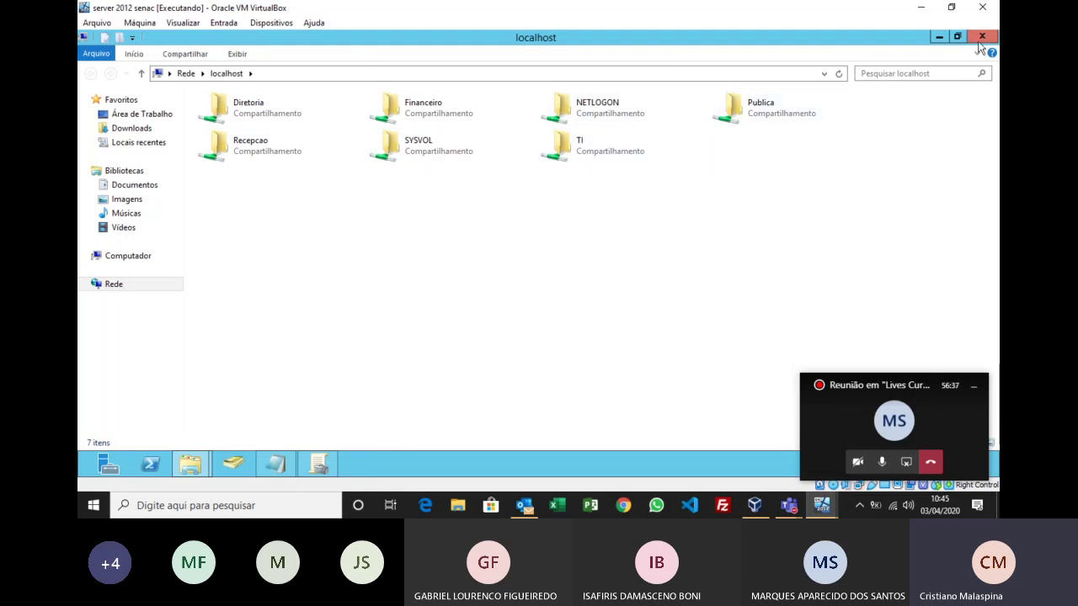
left_click(937, 37)
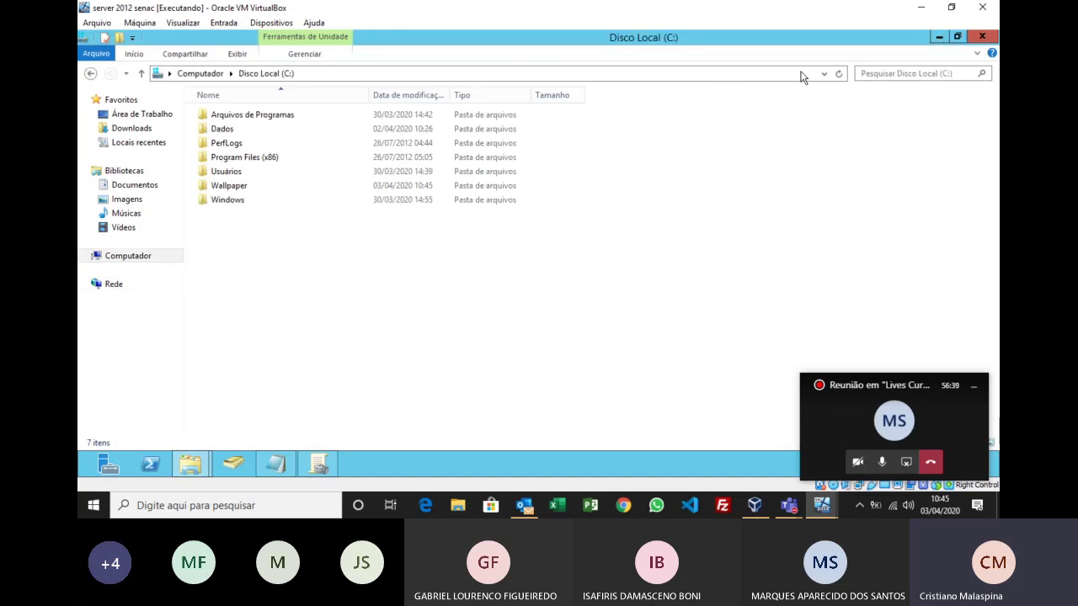
Step: Open the Wallpaper folder's sharing dialog for specific people
left_click(233, 185)
right_click(233, 184)
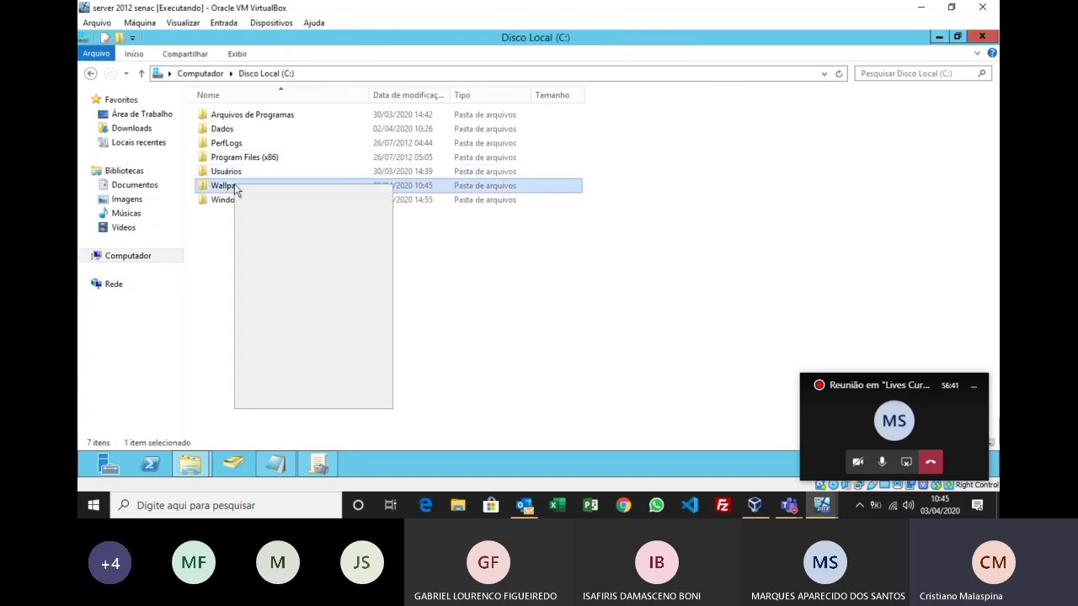
mouse_move(333, 240)
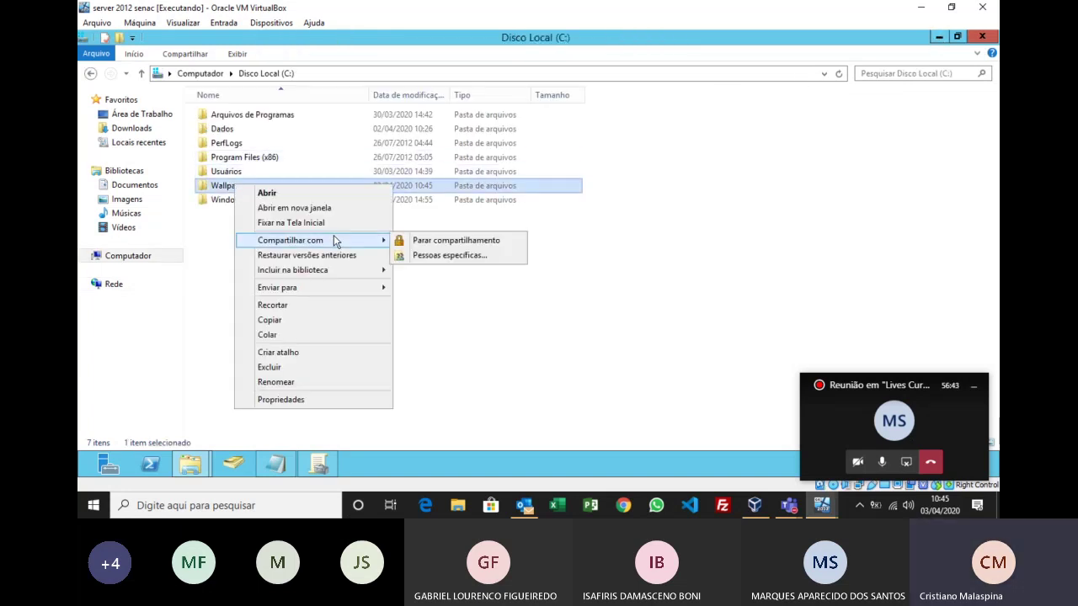
left_click(435, 255)
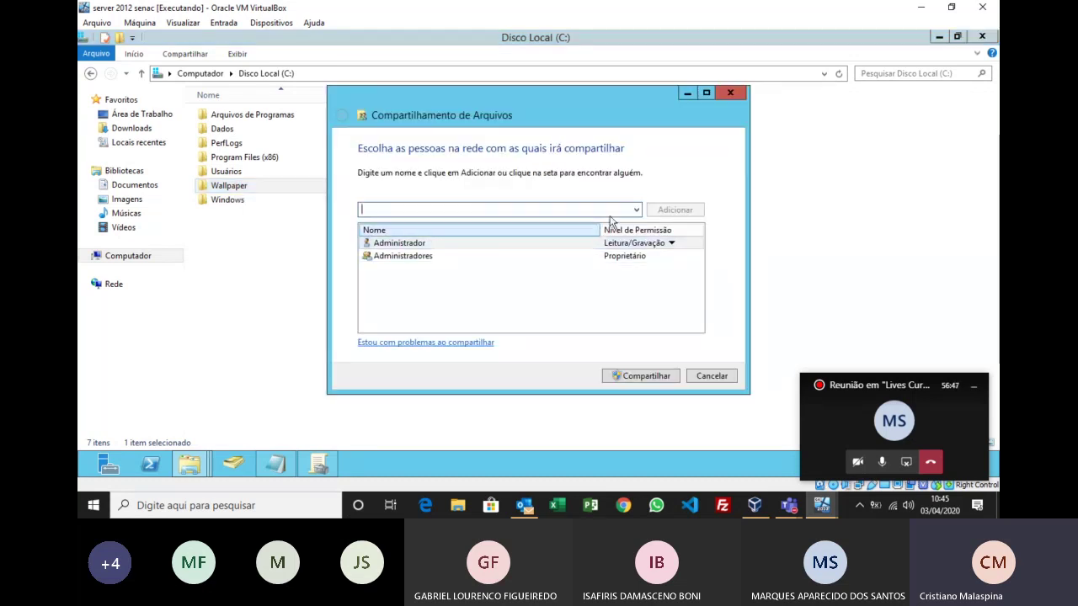
Step: Add Todos with Leitura permission, share the folder, and close the confirmation
left_click(636, 210)
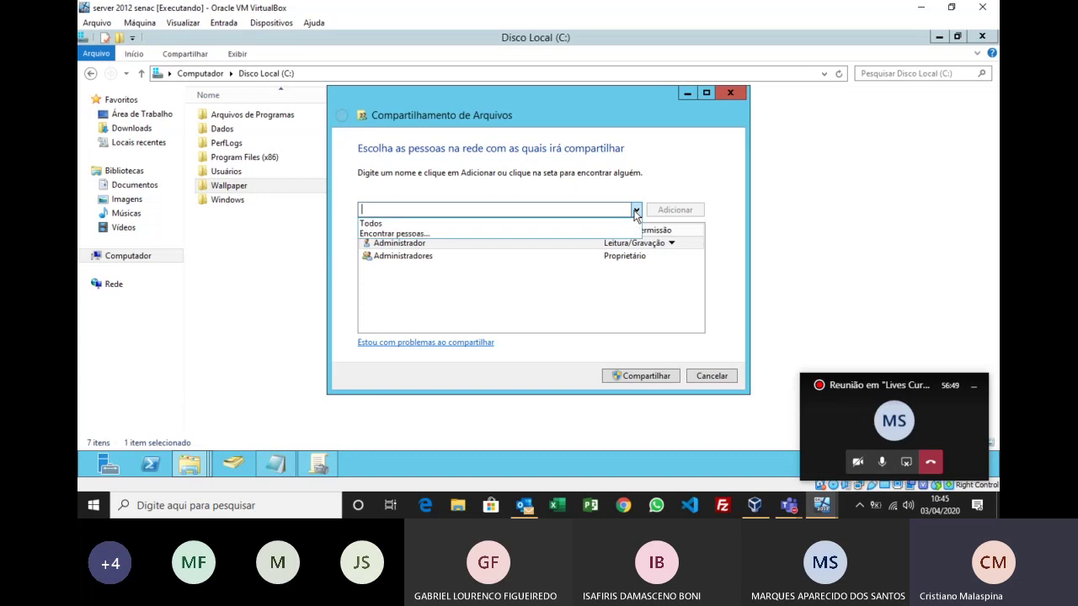
left_click(601, 221)
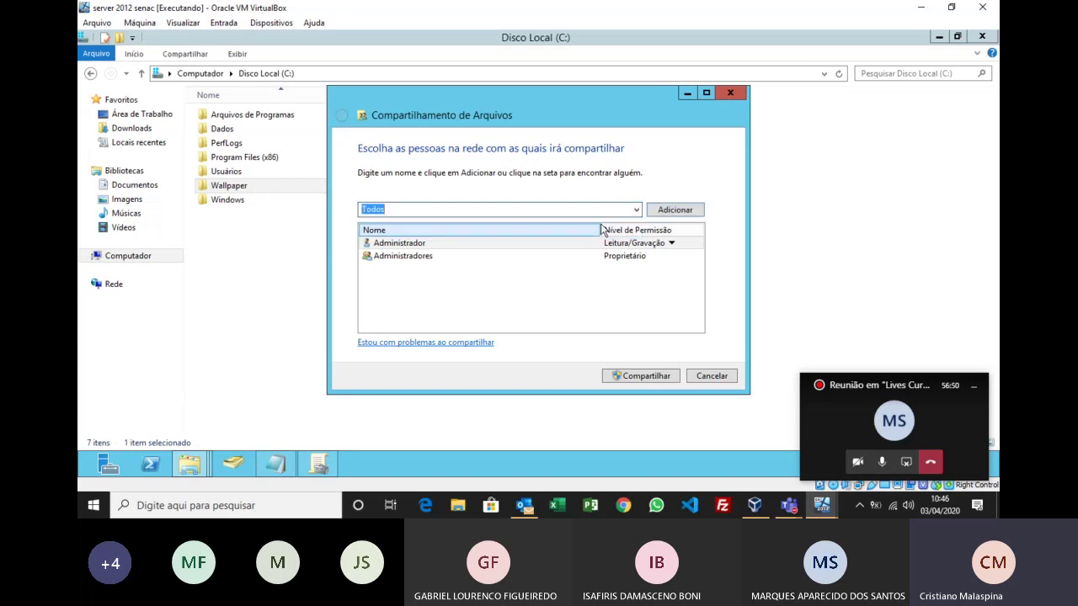
left_click(676, 211)
left_click(635, 268)
left_click(635, 281)
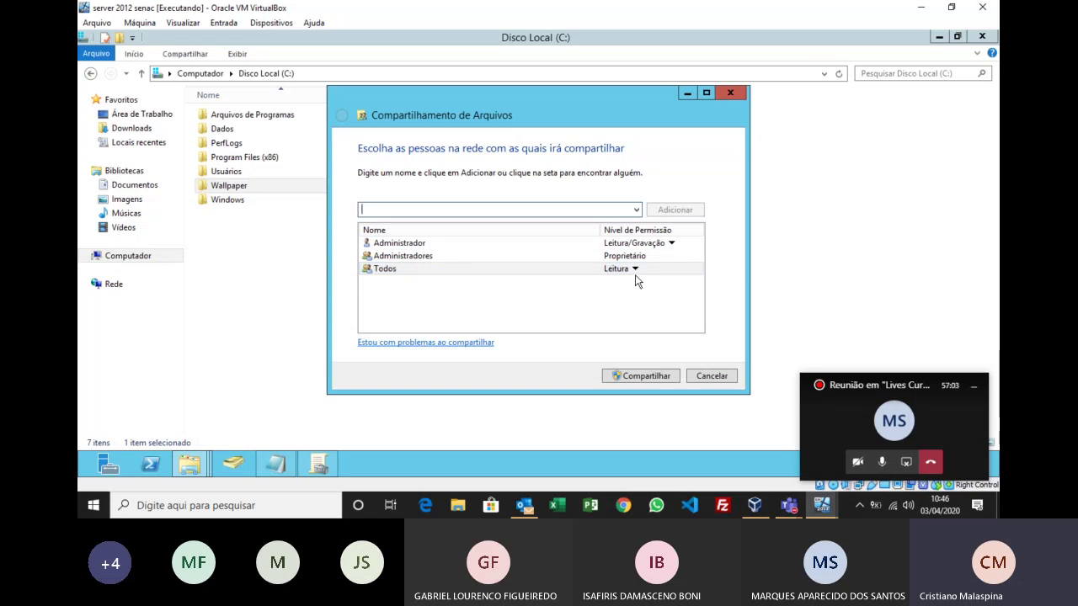
left_click(646, 377)
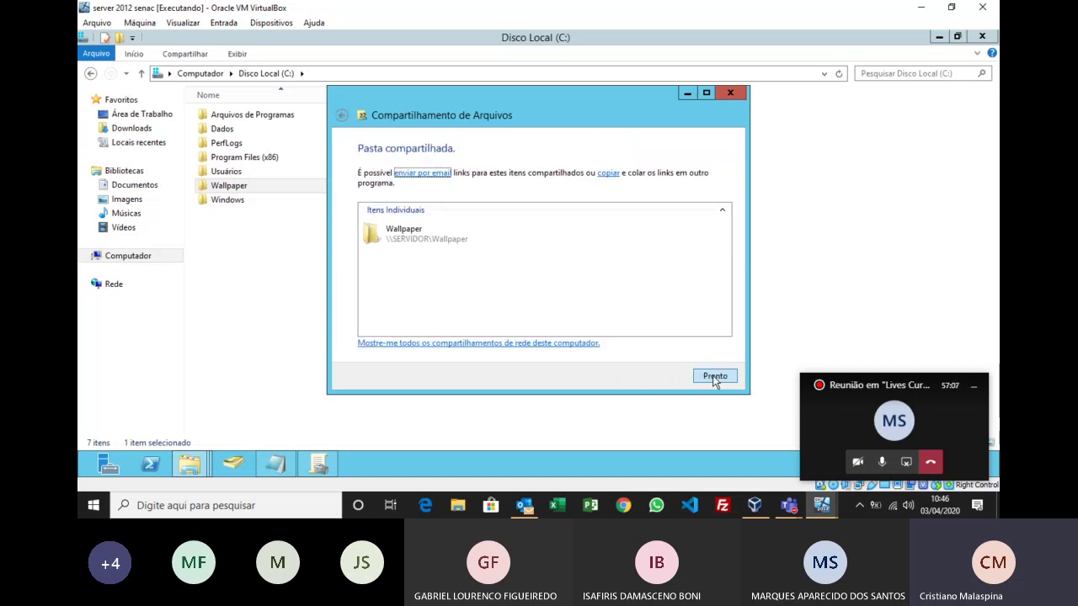
left_click(714, 376)
Step: Refresh \\localhost, open the new Wallpaper share to find timao, then close the window
mouse_move(192, 469)
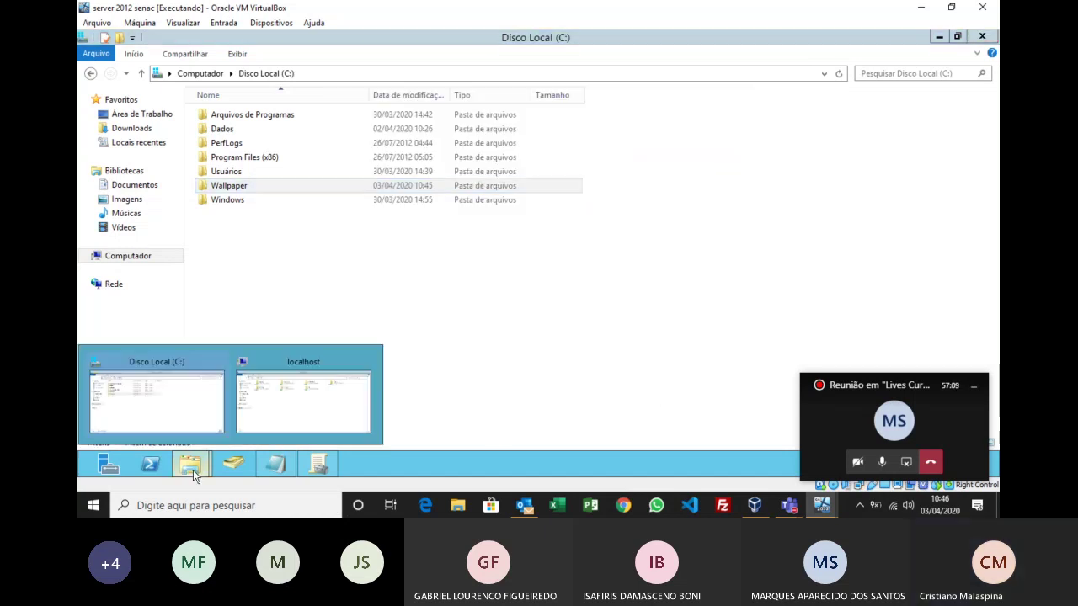
left_click(266, 415)
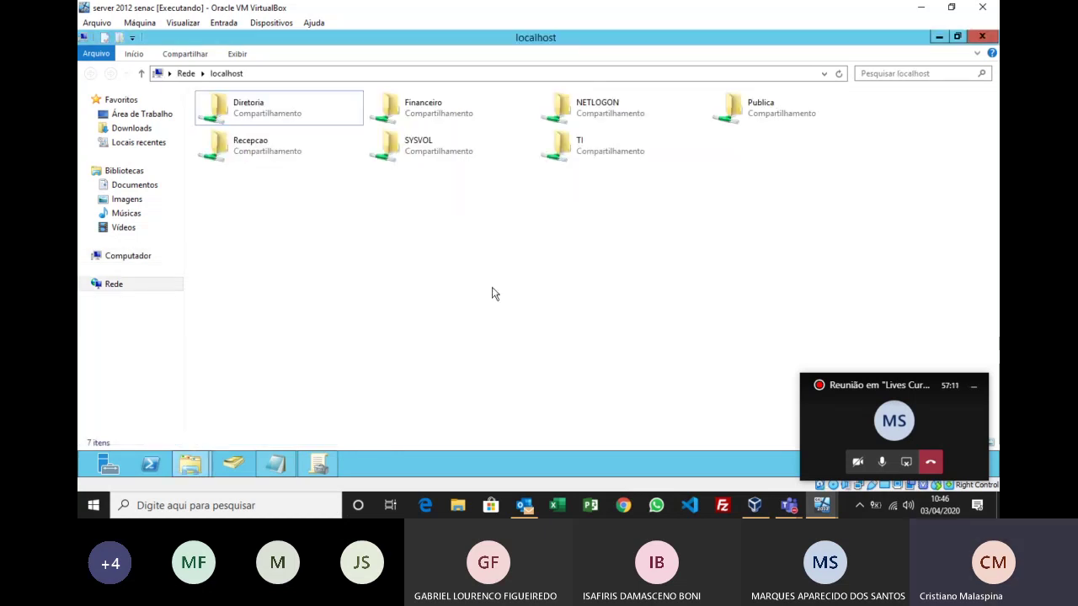
left_click(330, 74)
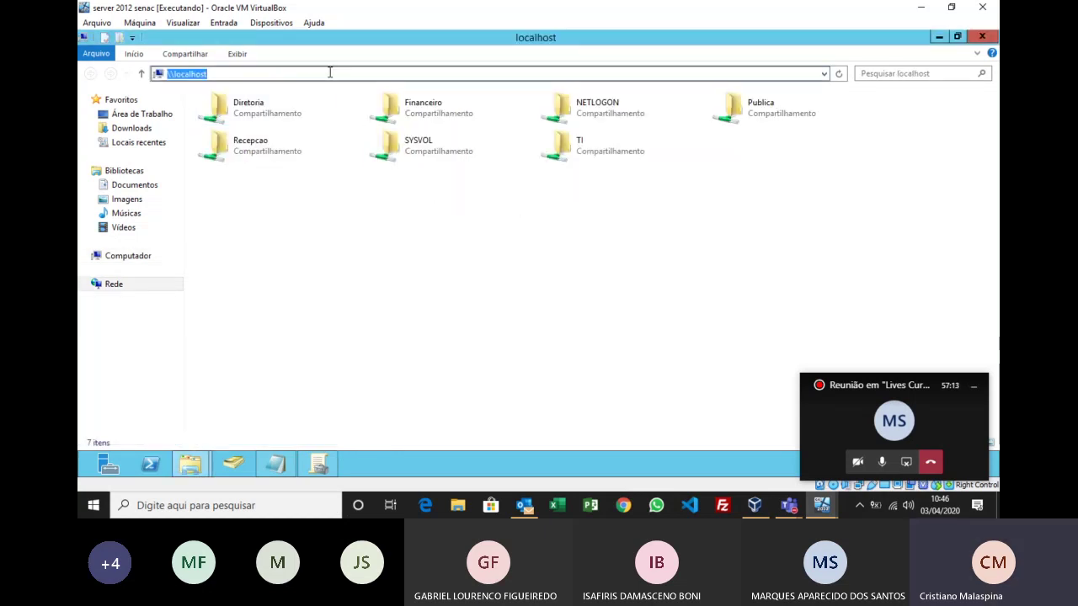
key("Return")
left_click(742, 152)
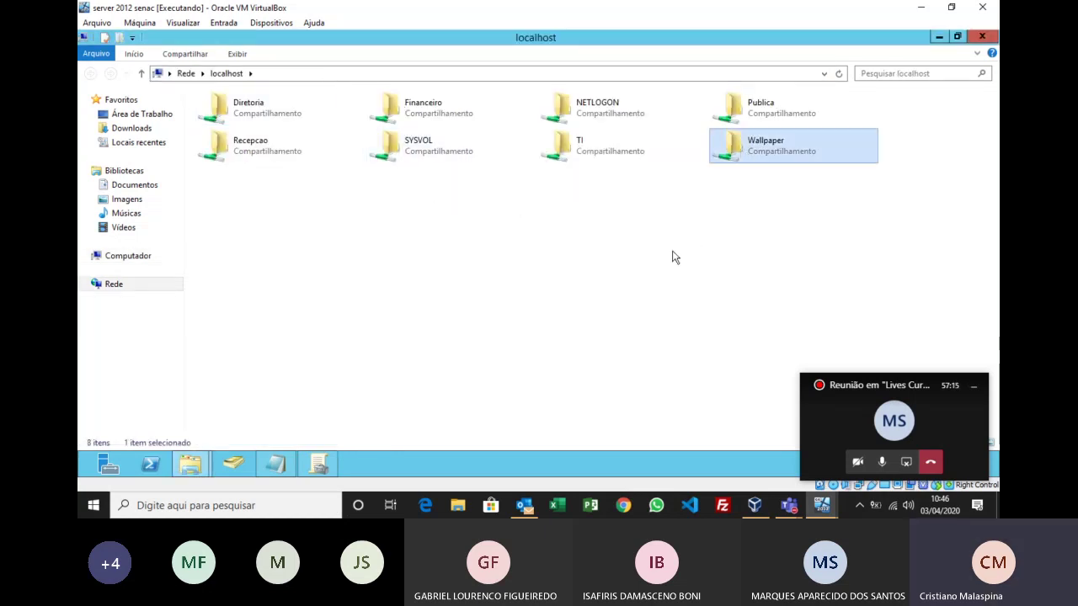
double_click(754, 151)
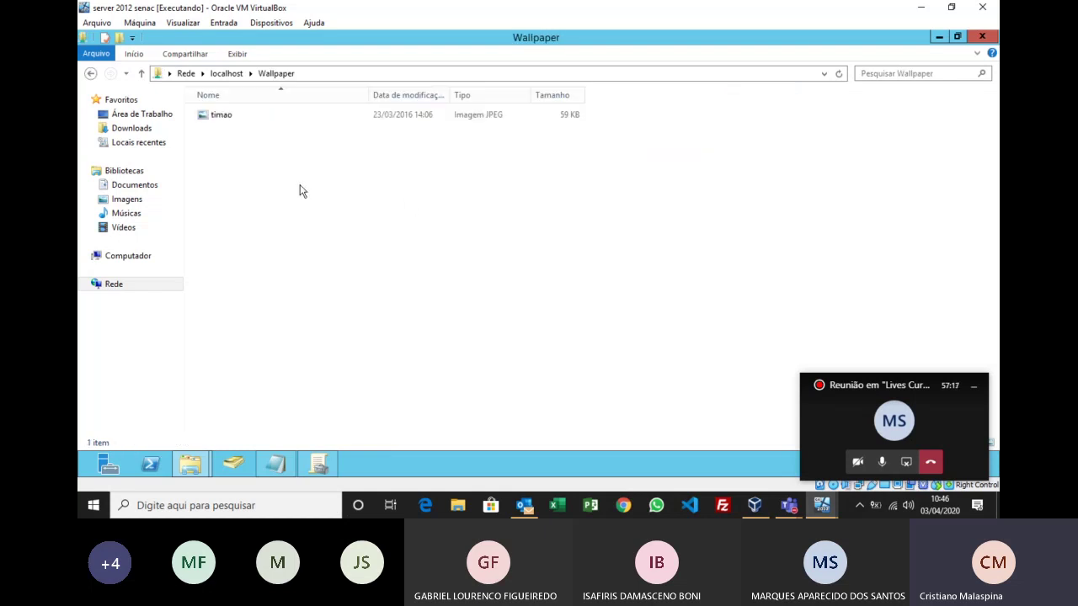
left_click(217, 118)
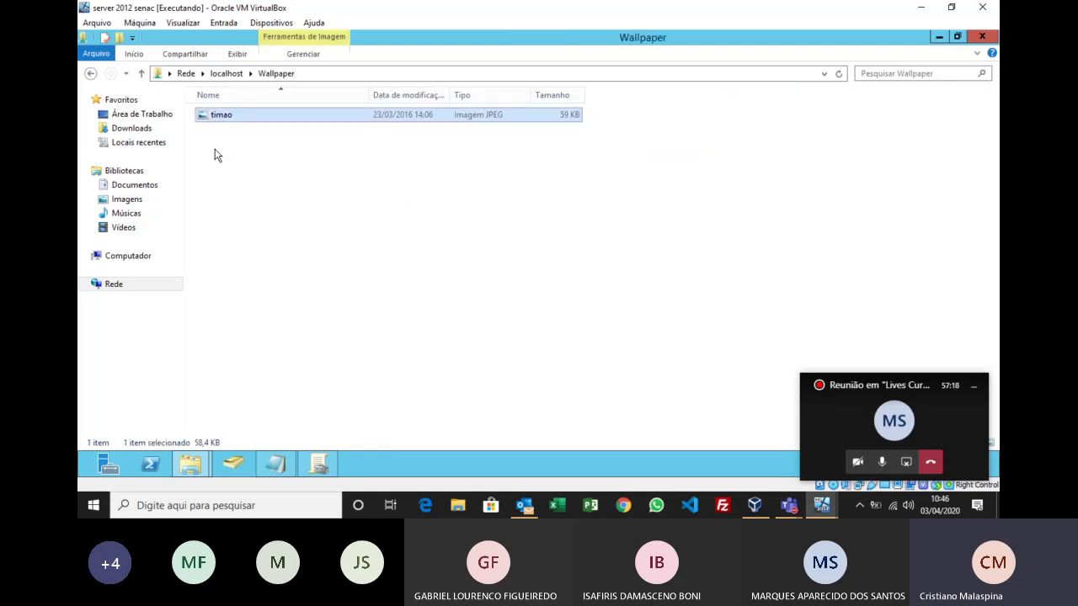
left_click(983, 37)
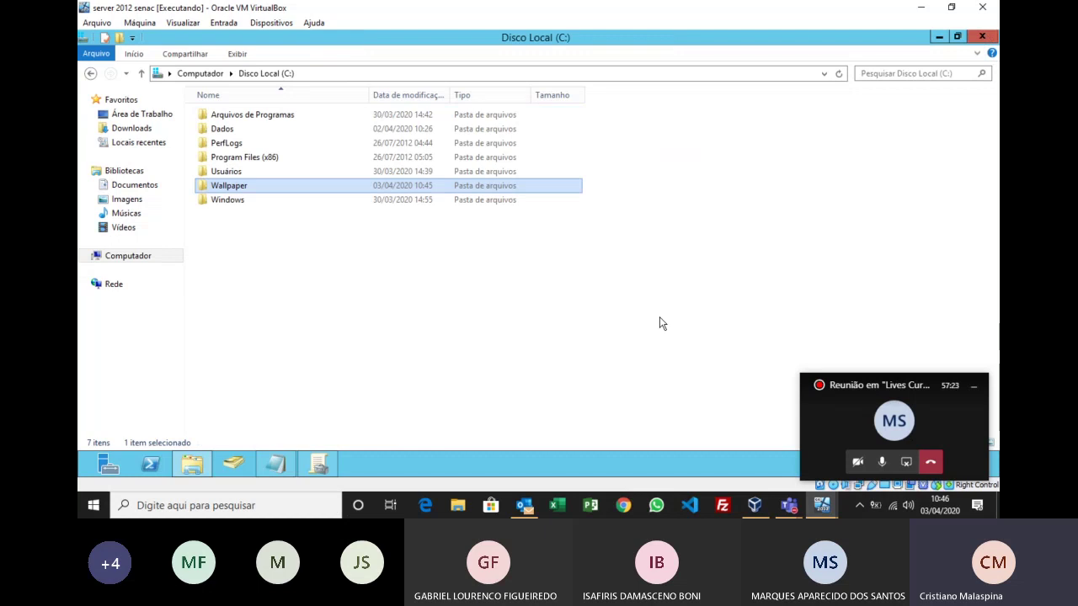
Step: Add a 'GPO Papel de parede' heading below the existing Notepad notes
left_click(277, 464)
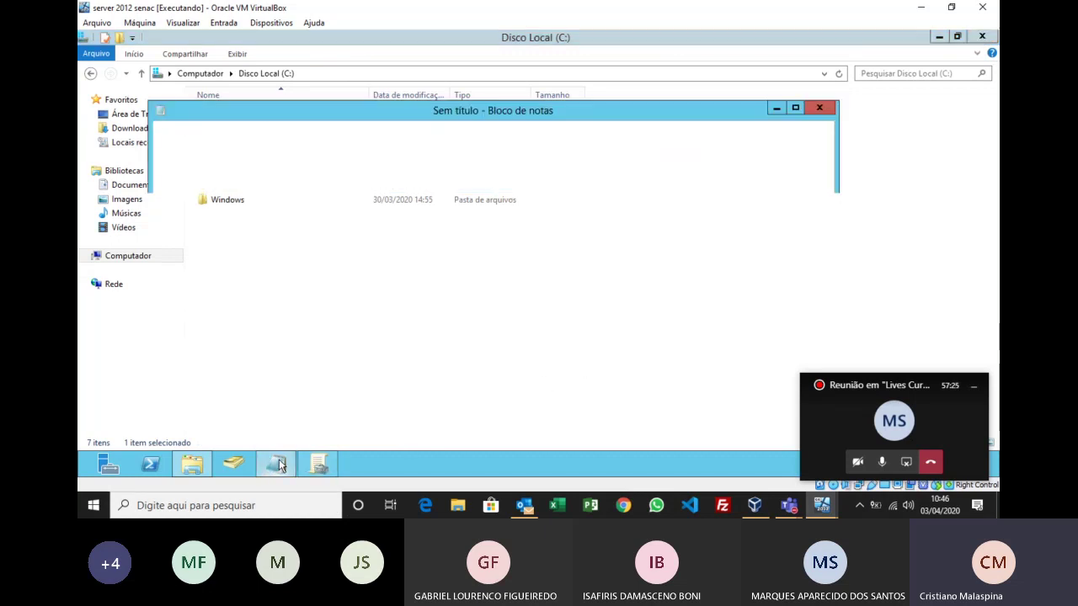
left_click(556, 291)
key("Return")
key("Return")
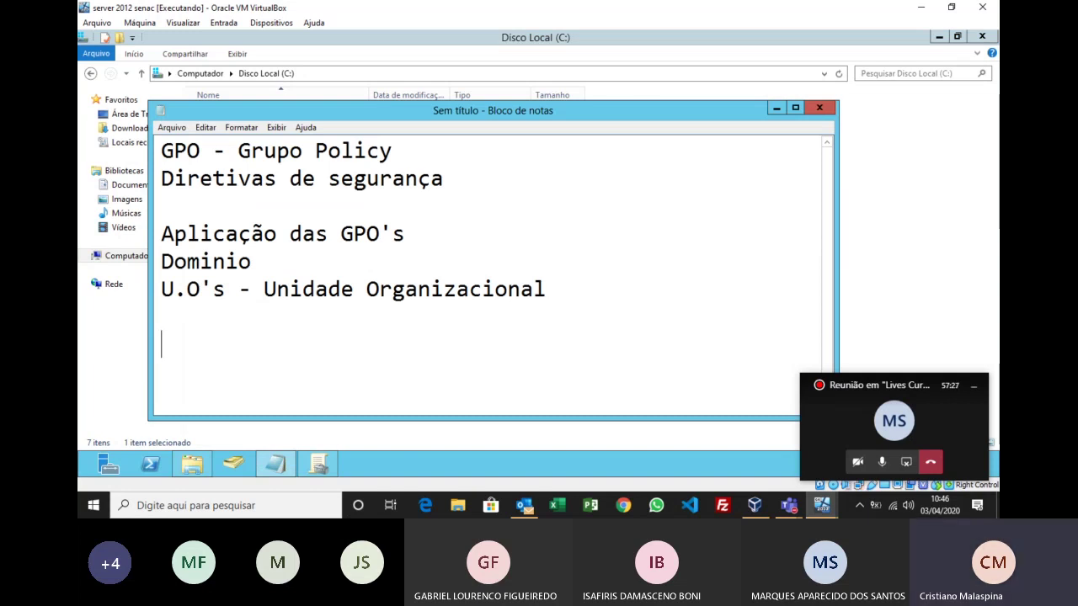
type("GPO Pape")
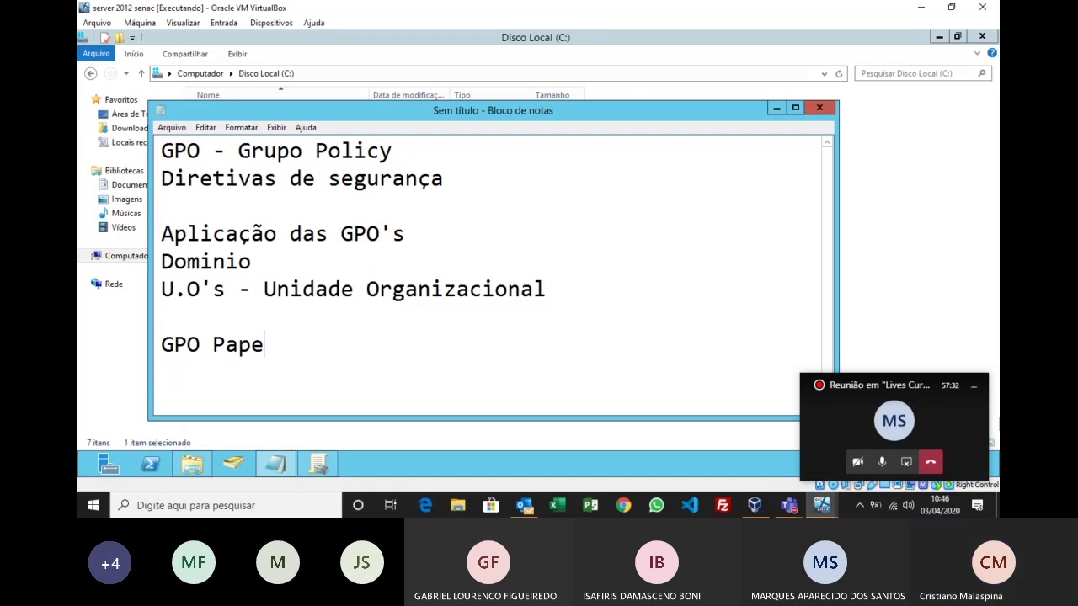
type("l de parede")
key("Return")
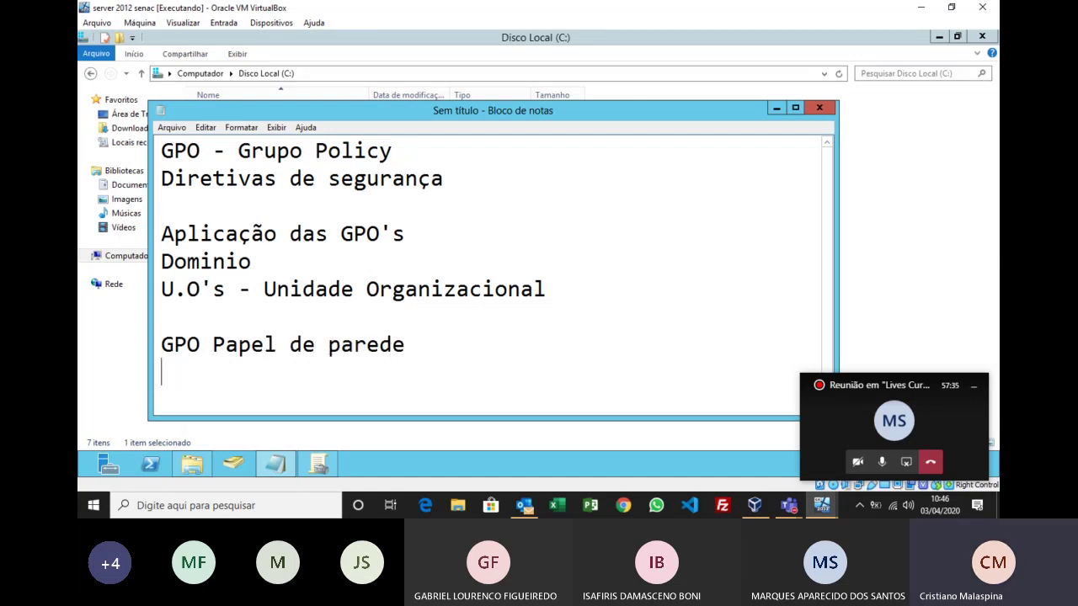
Step: Note creating and sharing a folder with the photo to be deployed, then return to Group Policy Management
type("Criar e comp")
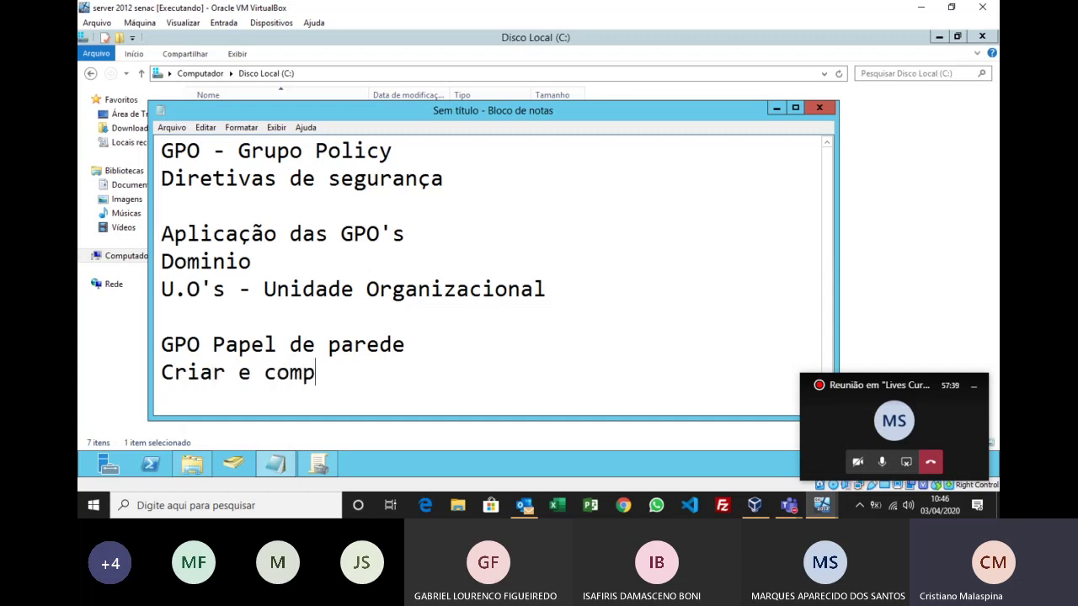
type("artiur")
key("BackSpace")
key("BackSpace")
type("lj")
key("BackSpace")
type("har uma ")
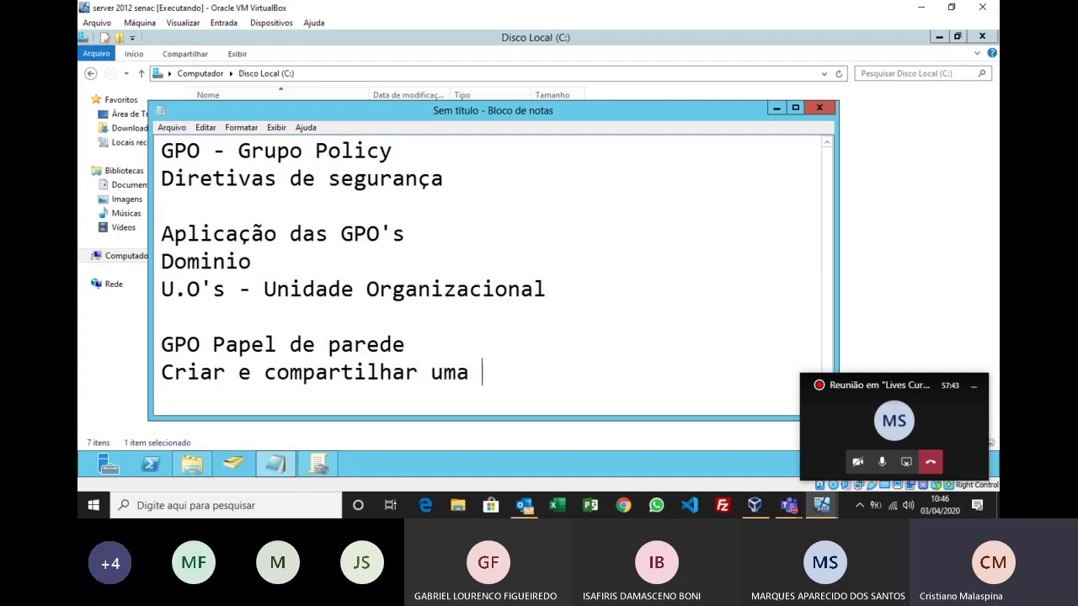
type("pasta com a ")
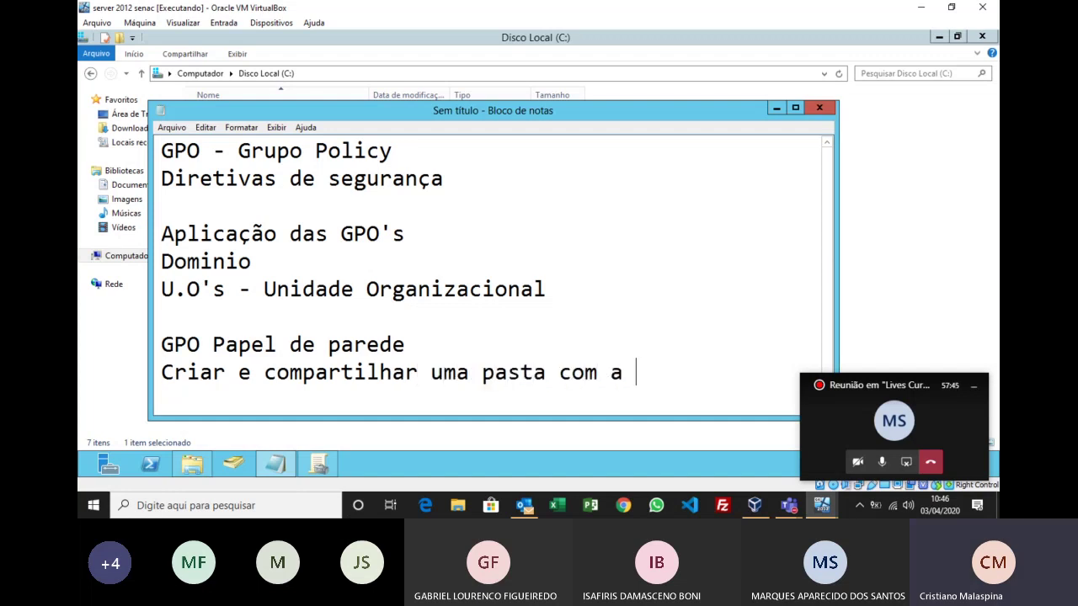
type("foto qu")
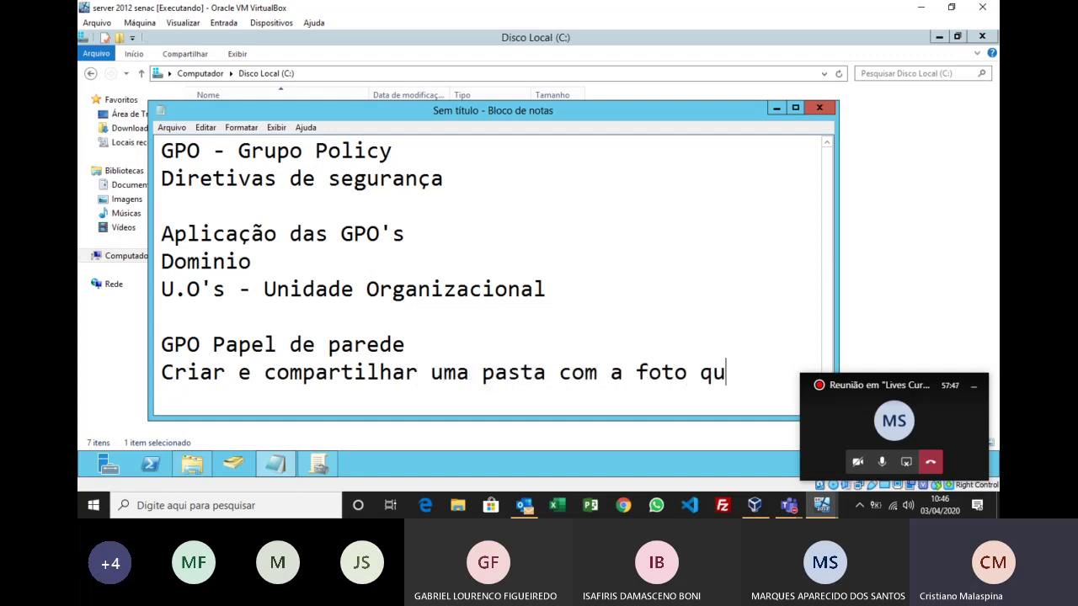
type("e será")
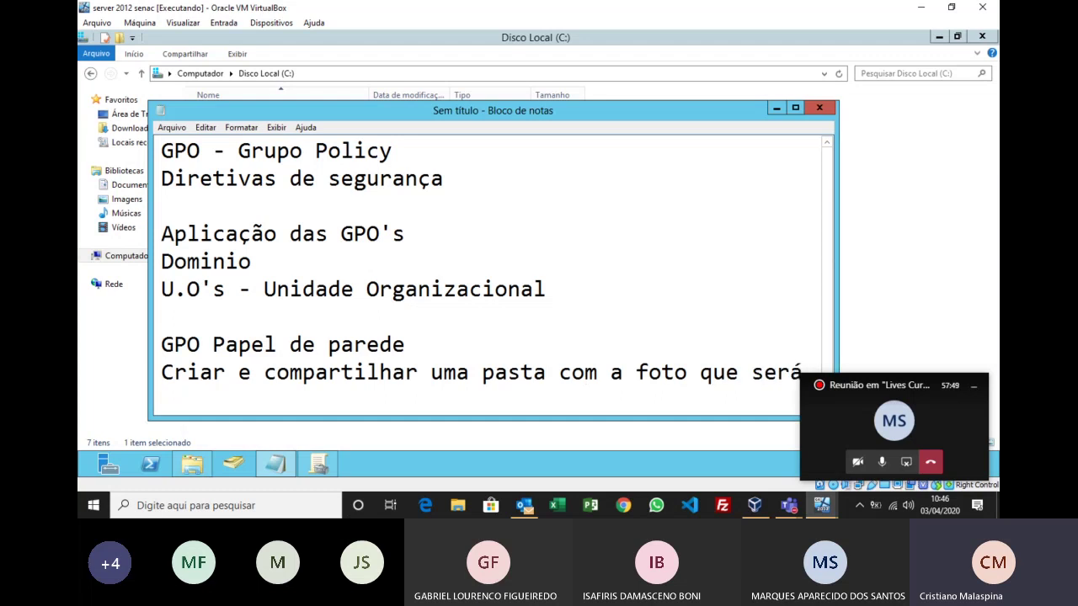
type(" im")
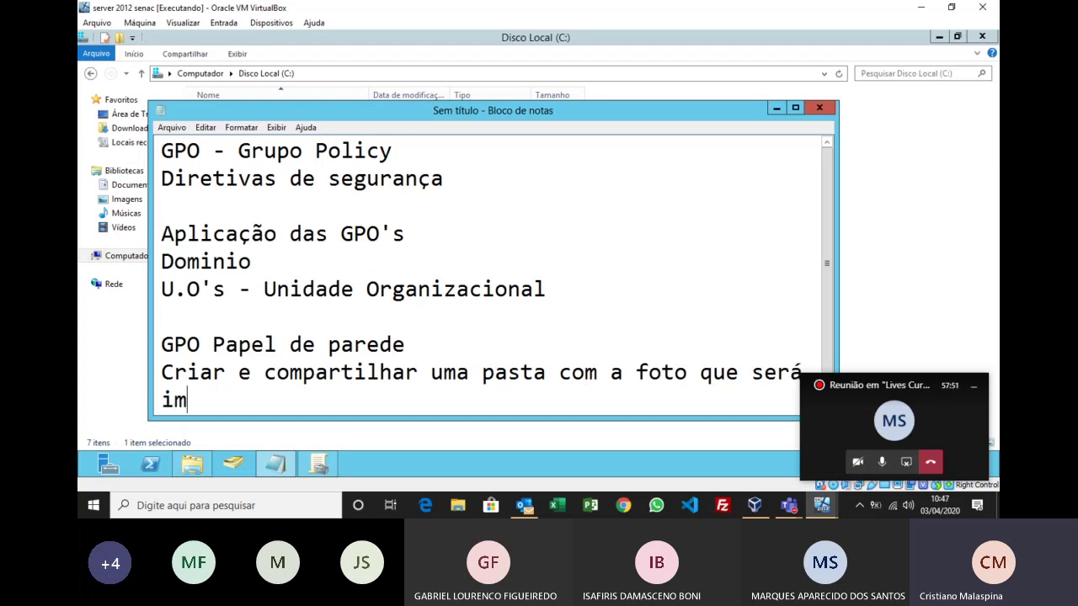
type("plementad")
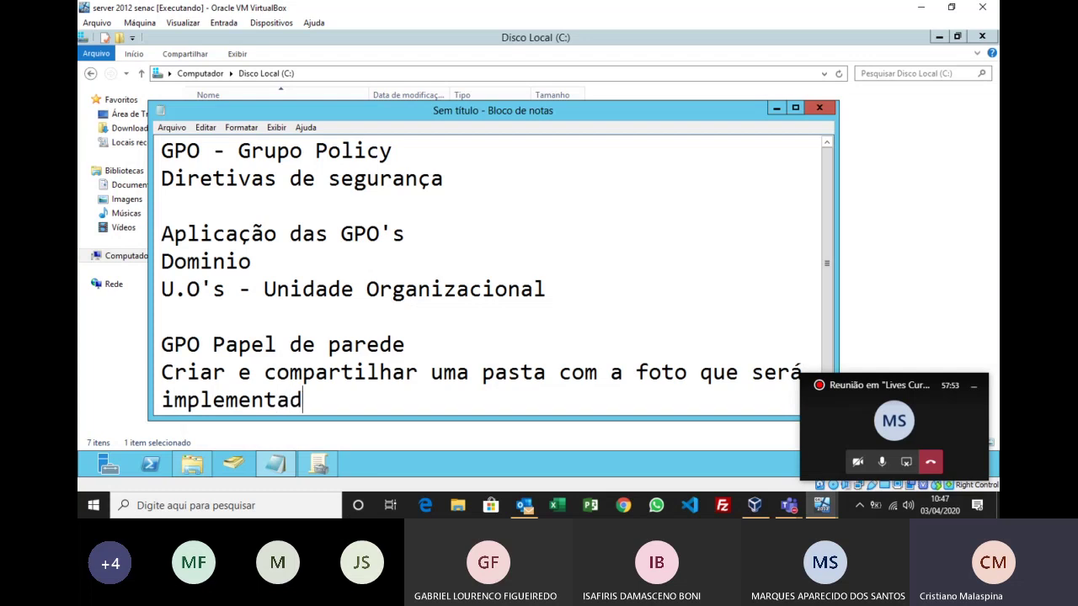
type("a dentro")
key("Left")
key("Left")
key("Left")
key("Left")
key("Left")
key("Left")
key("Left")
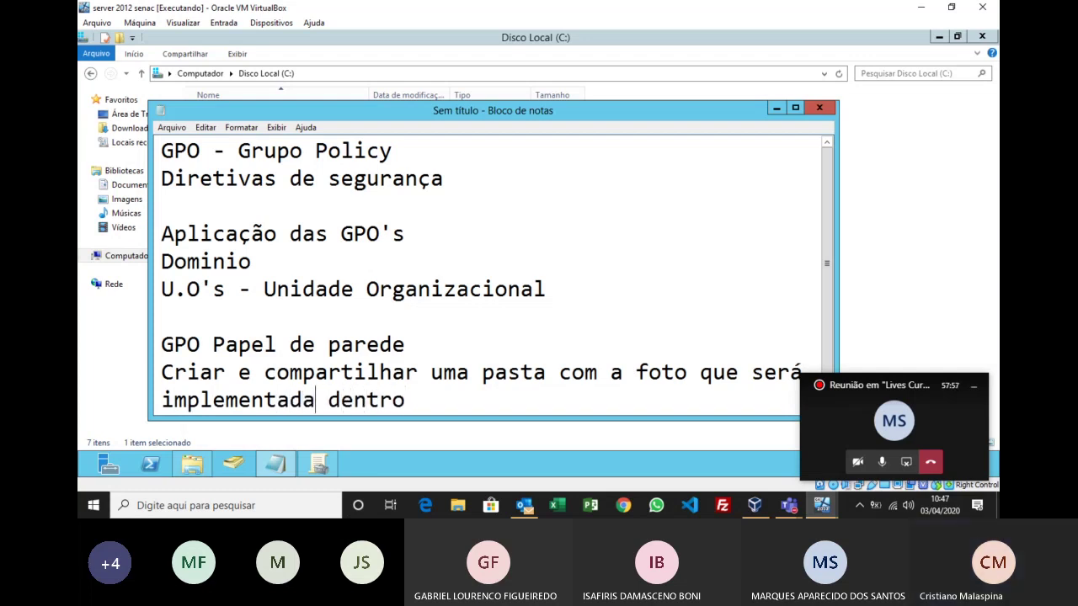
type(",")
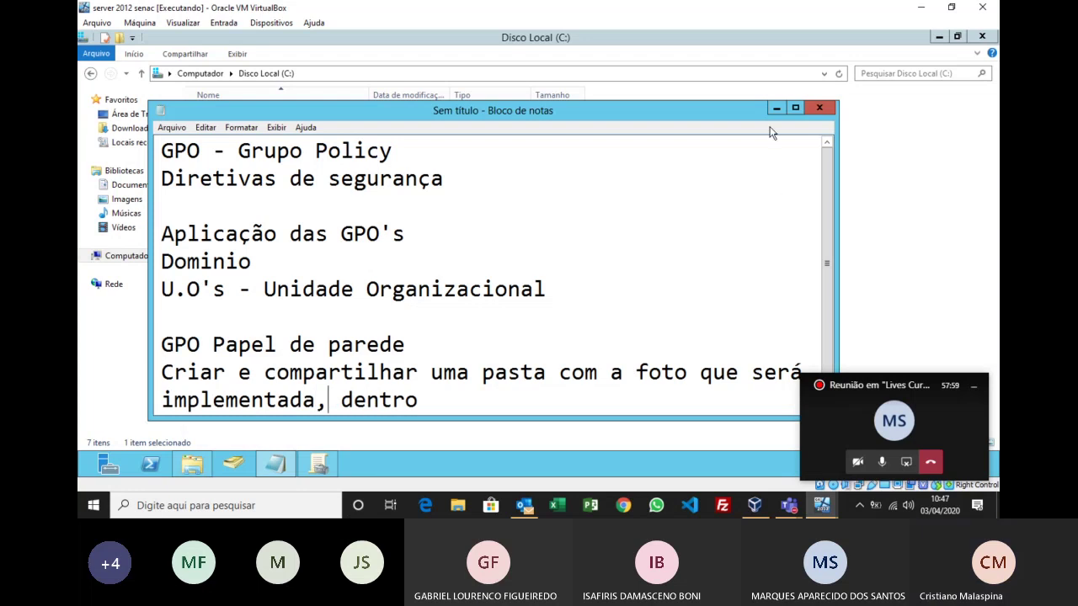
left_click(776, 108)
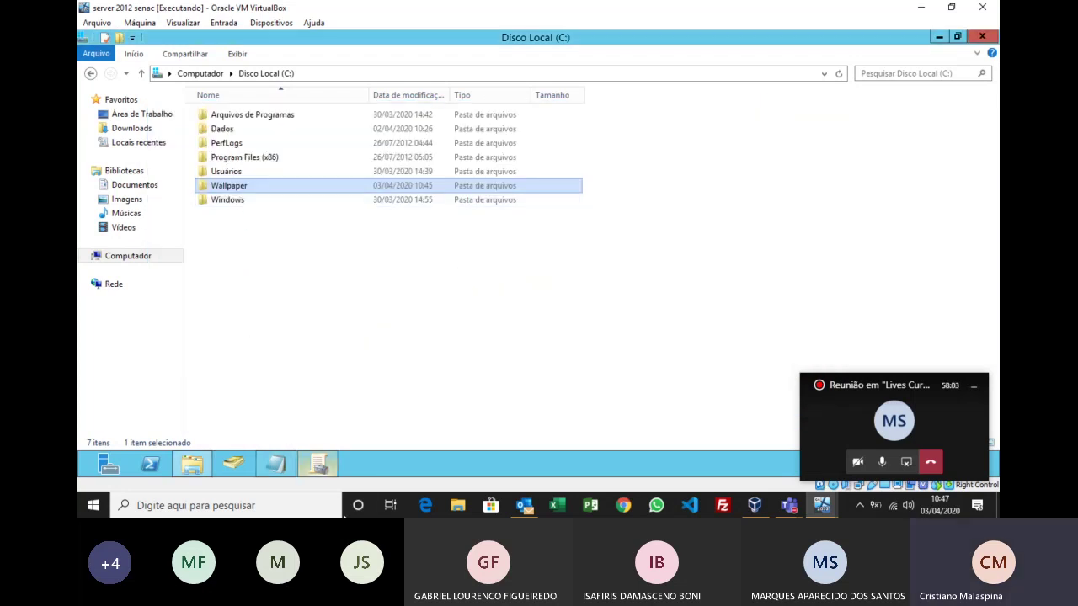
left_click(324, 470)
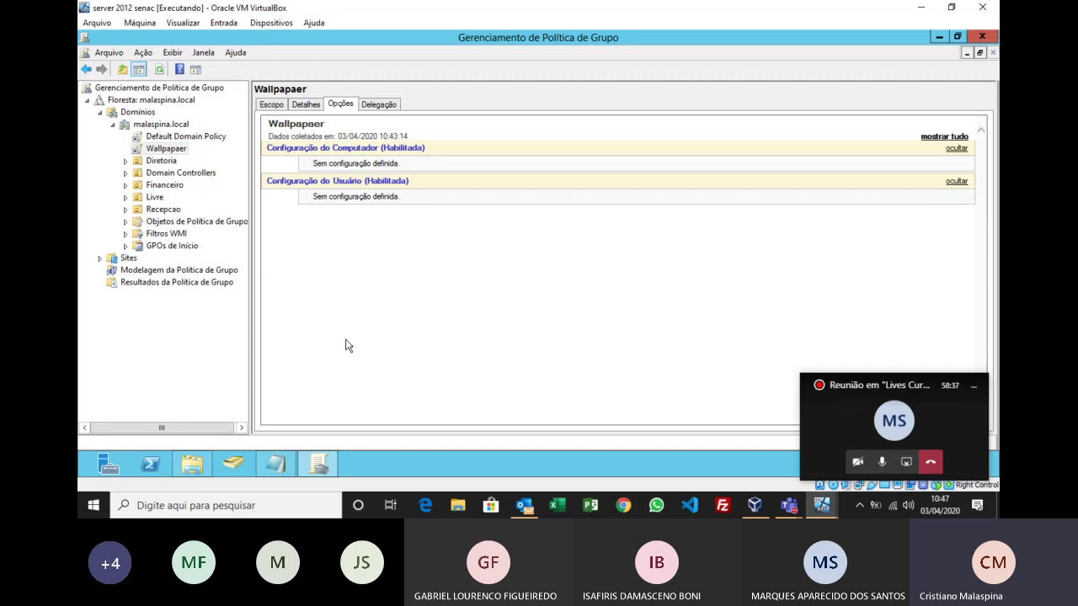
Step: Open the Wallpapaer GPO in the Group Policy Management Editor and maximize the editor window
right_click(173, 149)
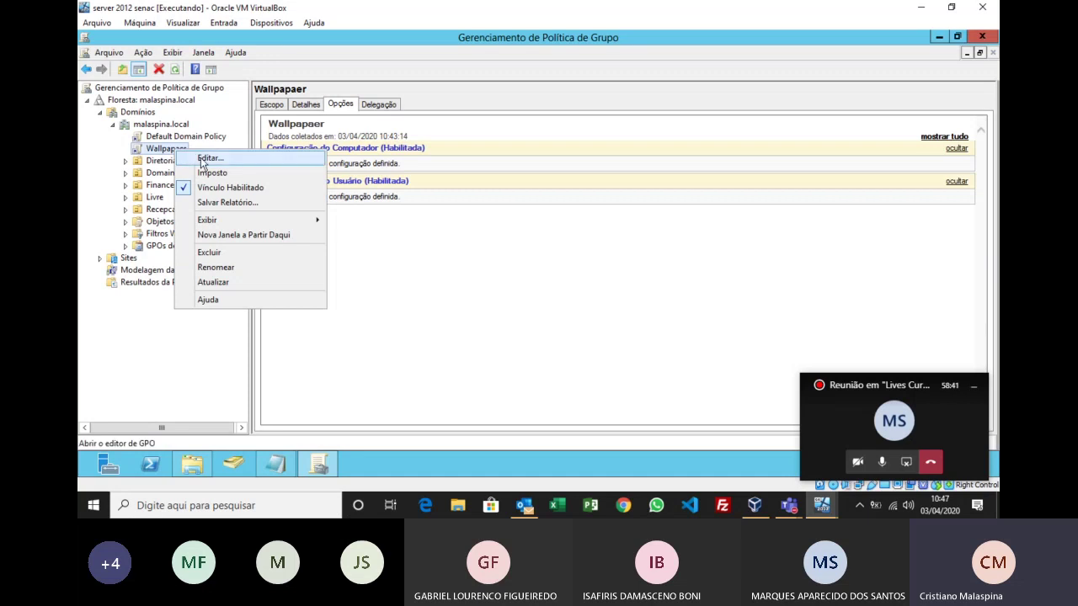
left_click(203, 159)
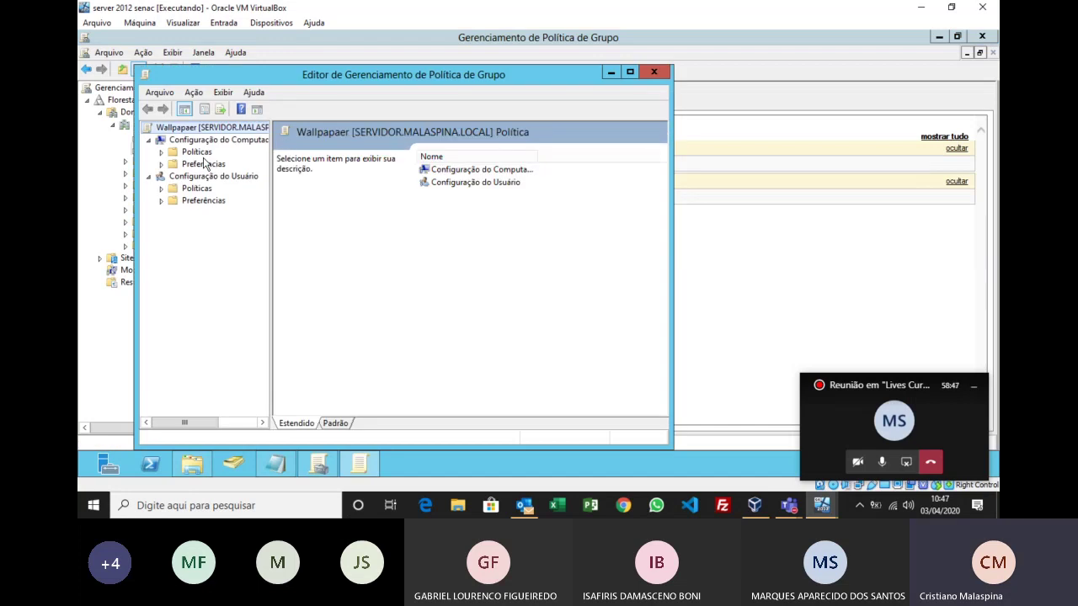
left_click(629, 72)
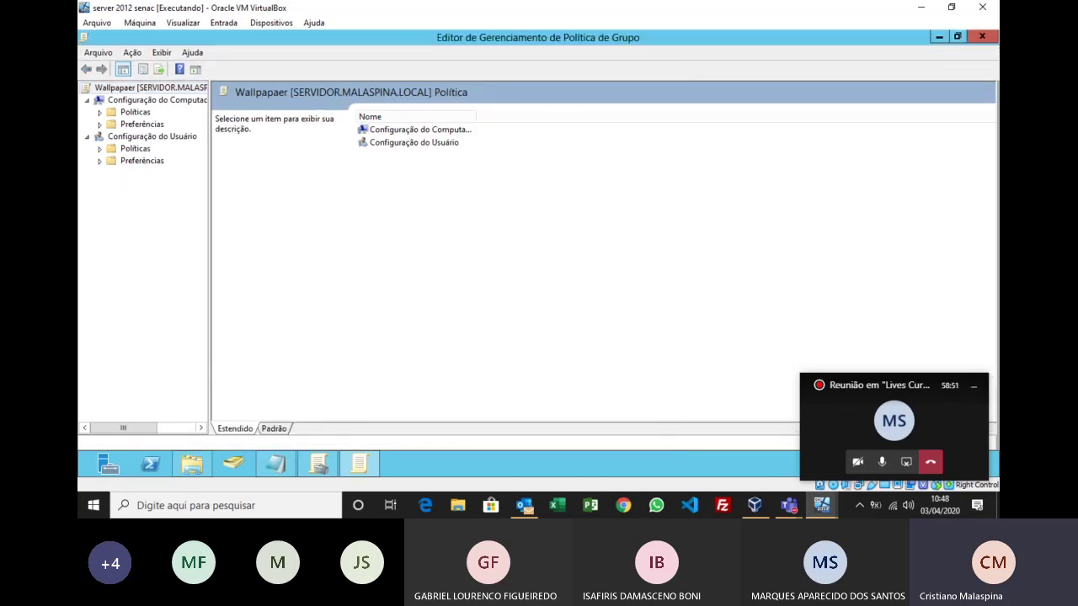
key("super+plus")
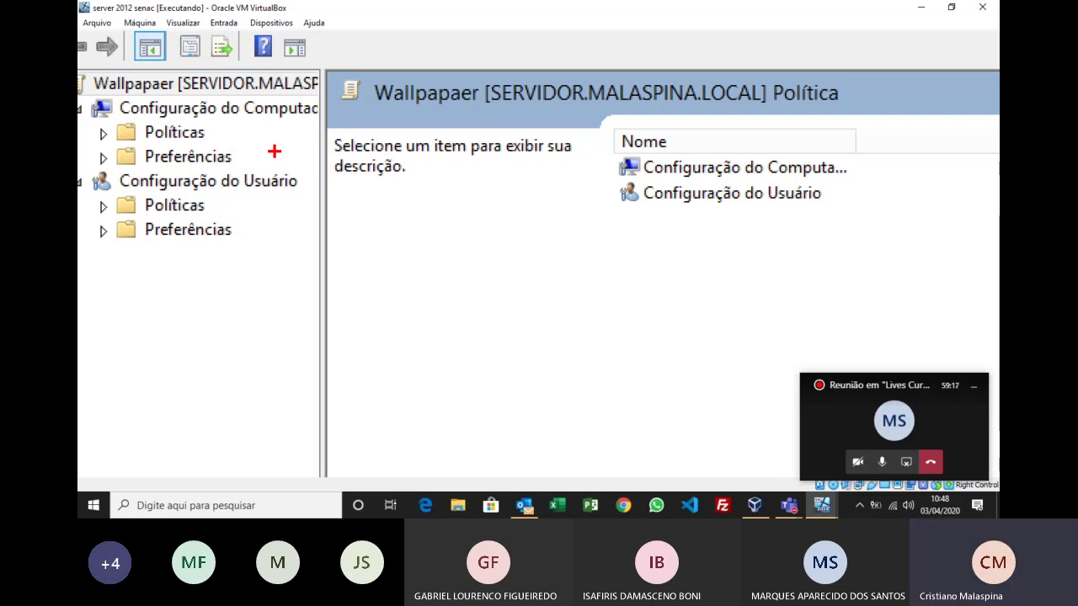
key("super+Escape")
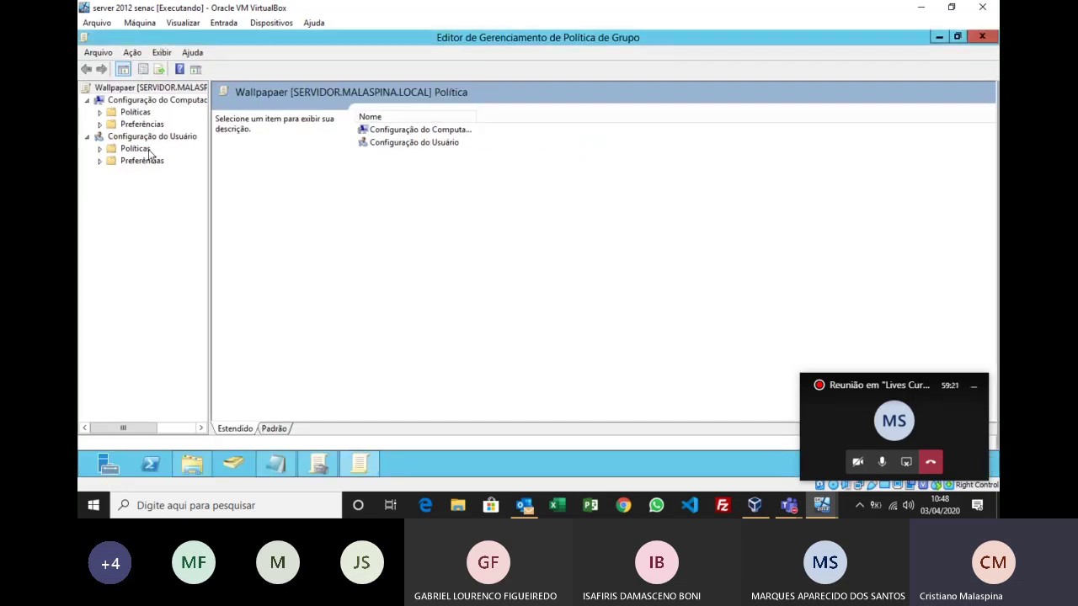
Step: Expand user Políticas, widen the tree pane, and view Configurações de Software > Instalação de software
left_click(100, 149)
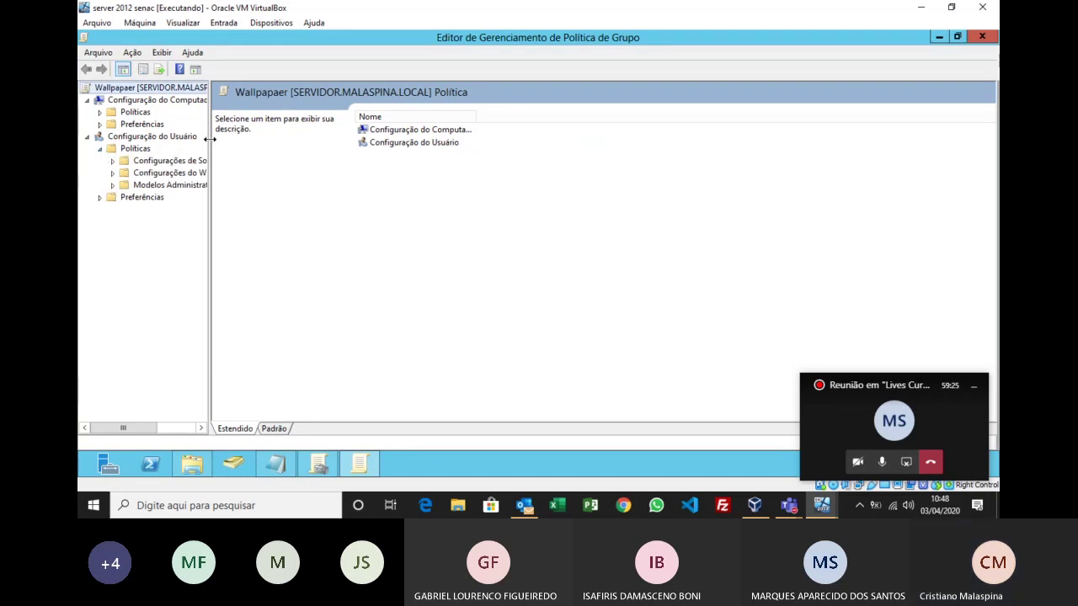
left_click_drag(207, 127, 293, 128)
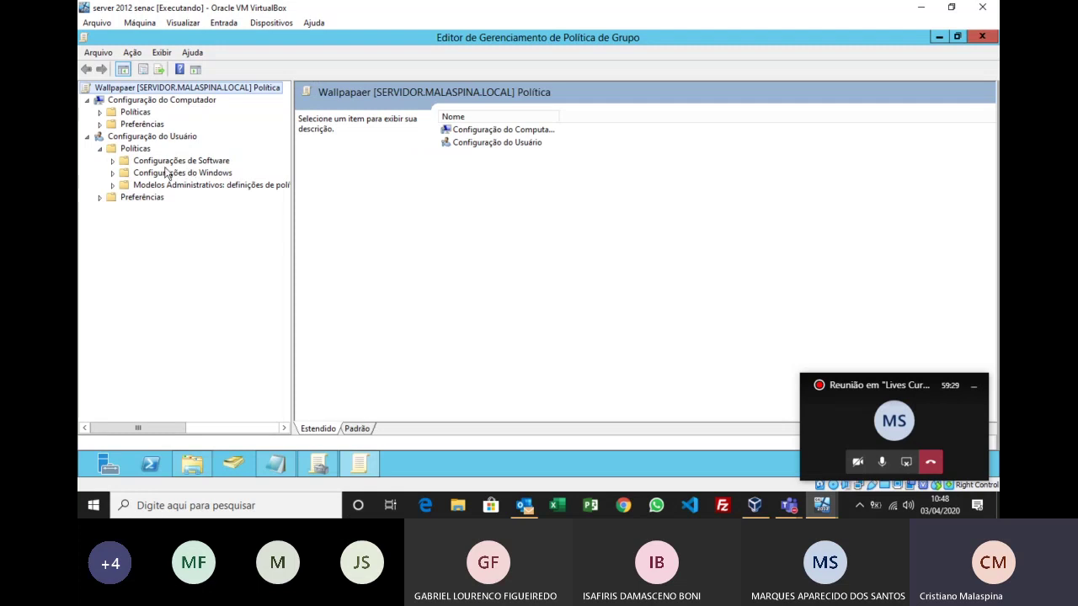
left_click(113, 162)
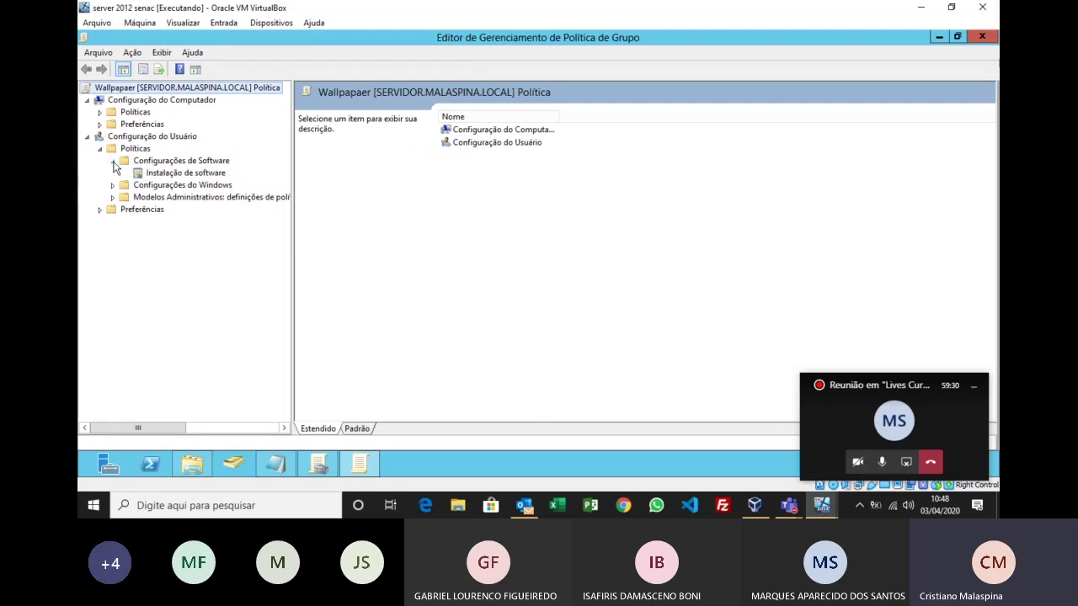
left_click(184, 174)
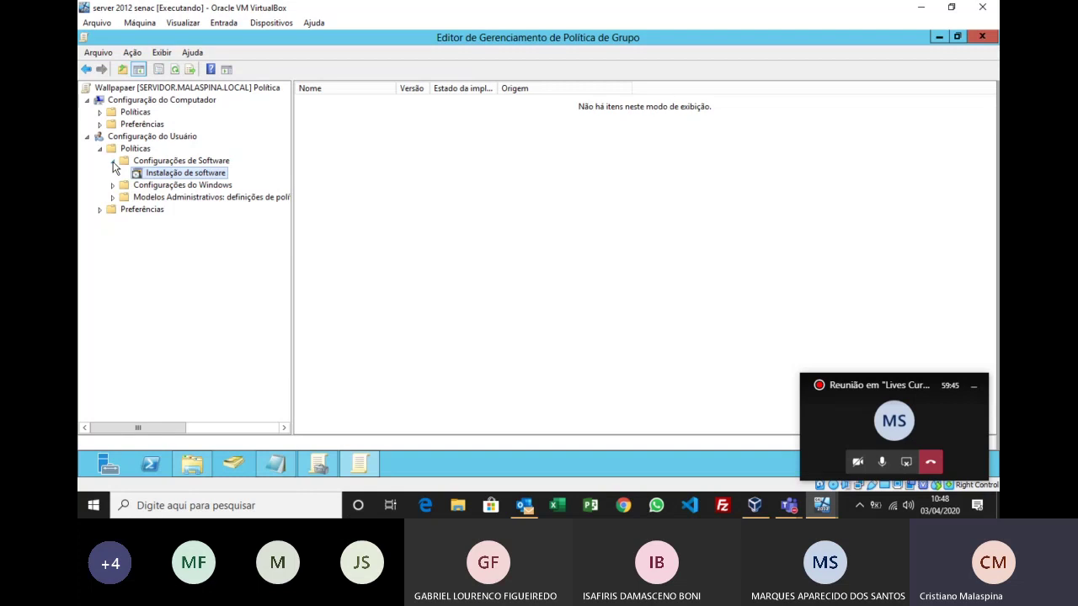
Step: Expand Configurações do Windows and browse Scripts, Configurações de segurança, folder redirection and QoS nodes
left_click(113, 185)
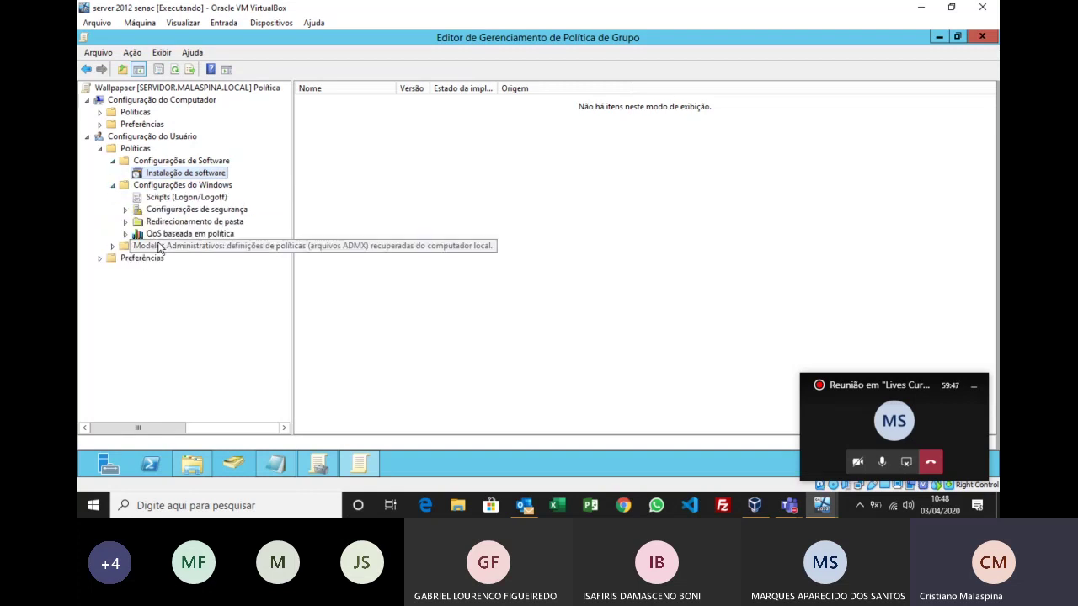
left_click(192, 199)
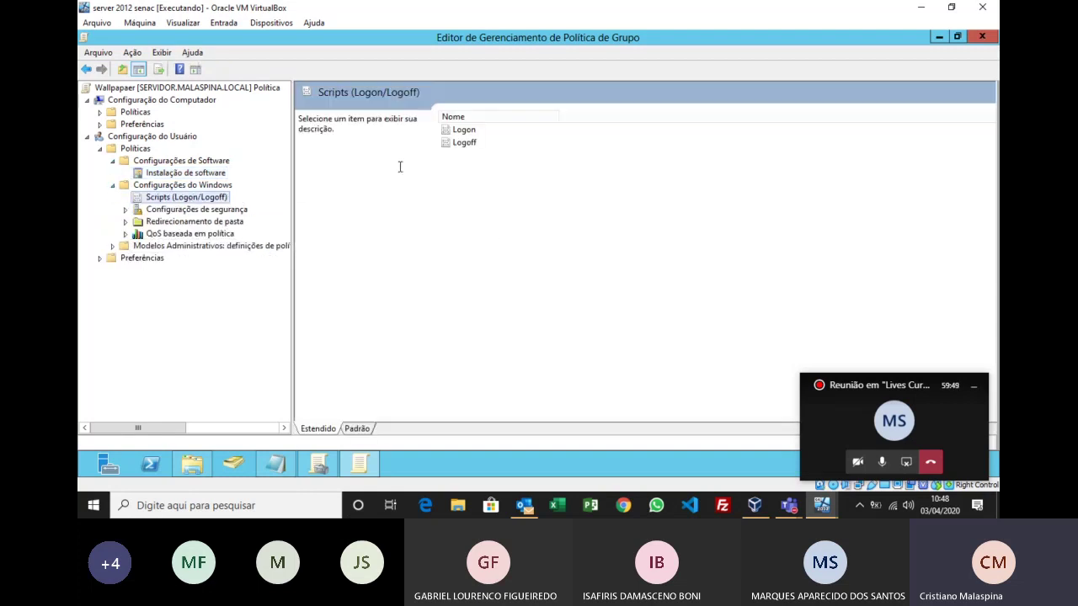
left_click(198, 211)
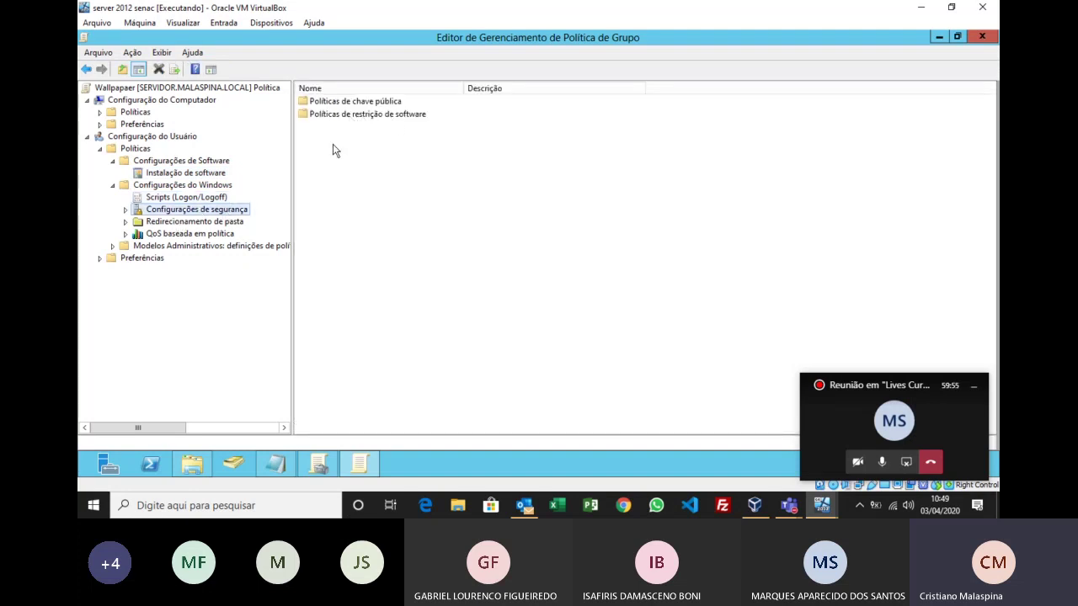
left_click(229, 223)
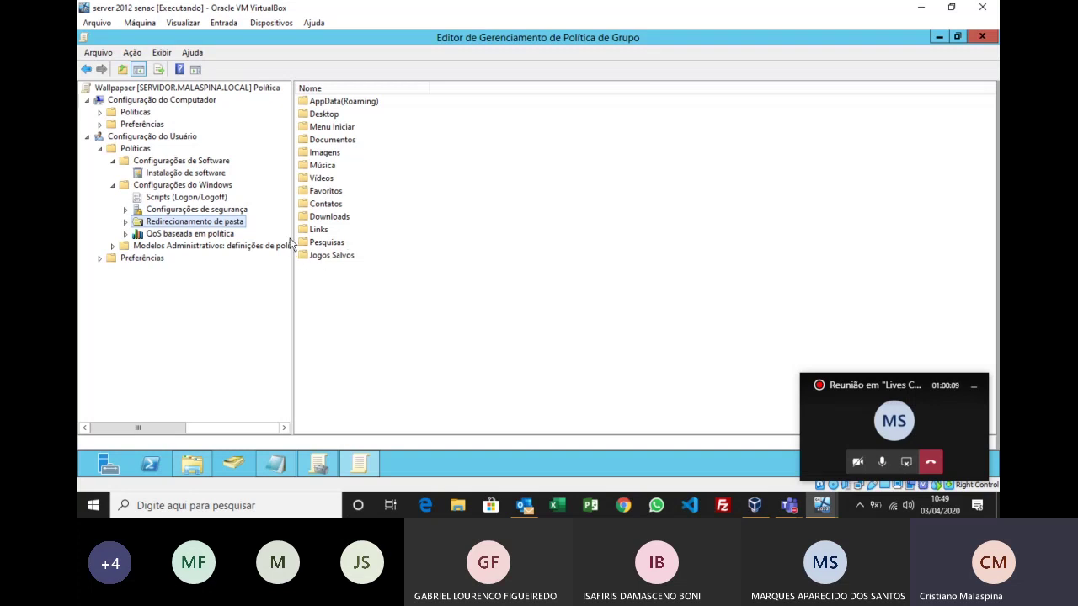
left_click(221, 234)
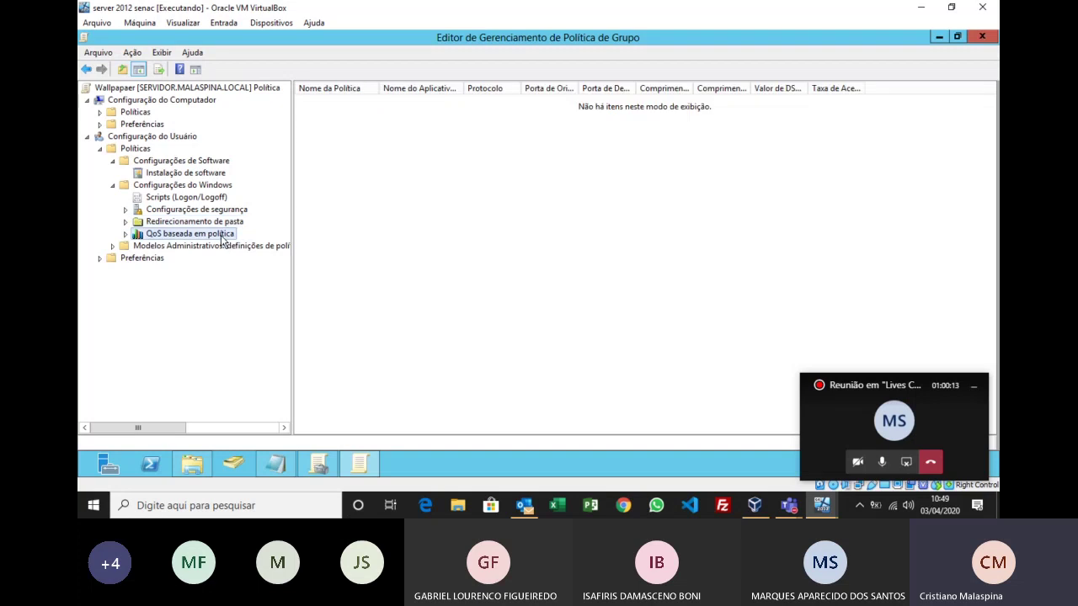
left_click(124, 234)
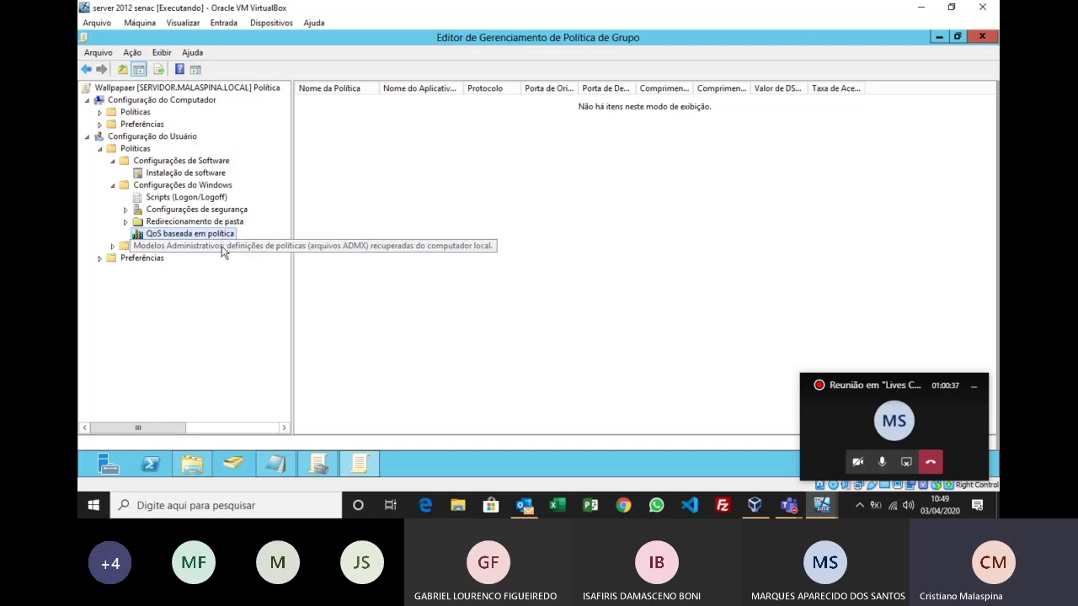
Step: Expand Modelos Administrativos and list the Área de Trabalho policies in the Padrão view
left_click(112, 245)
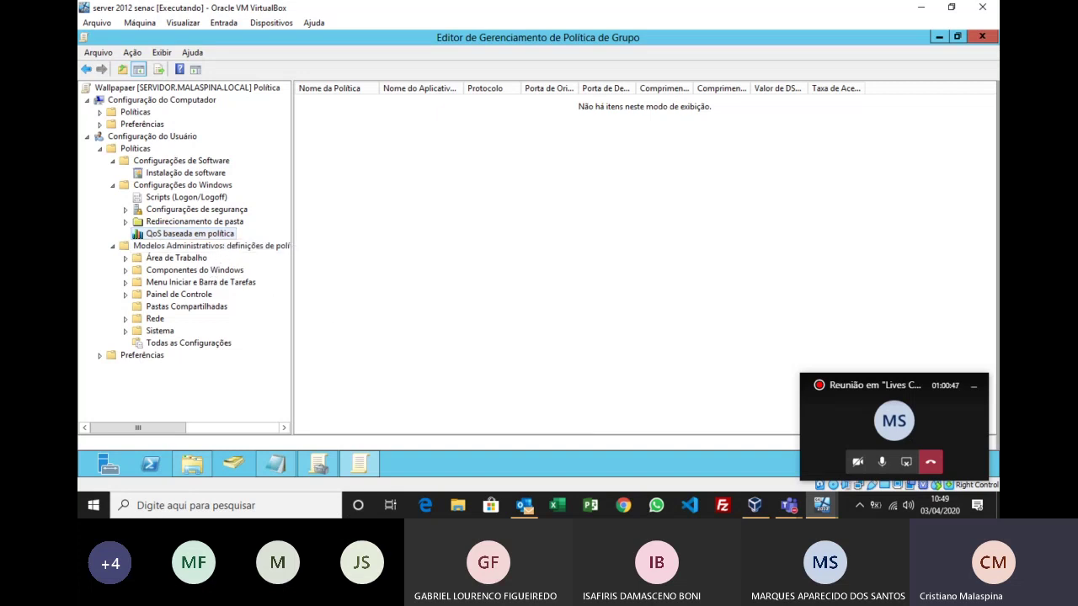
key("super+plus")
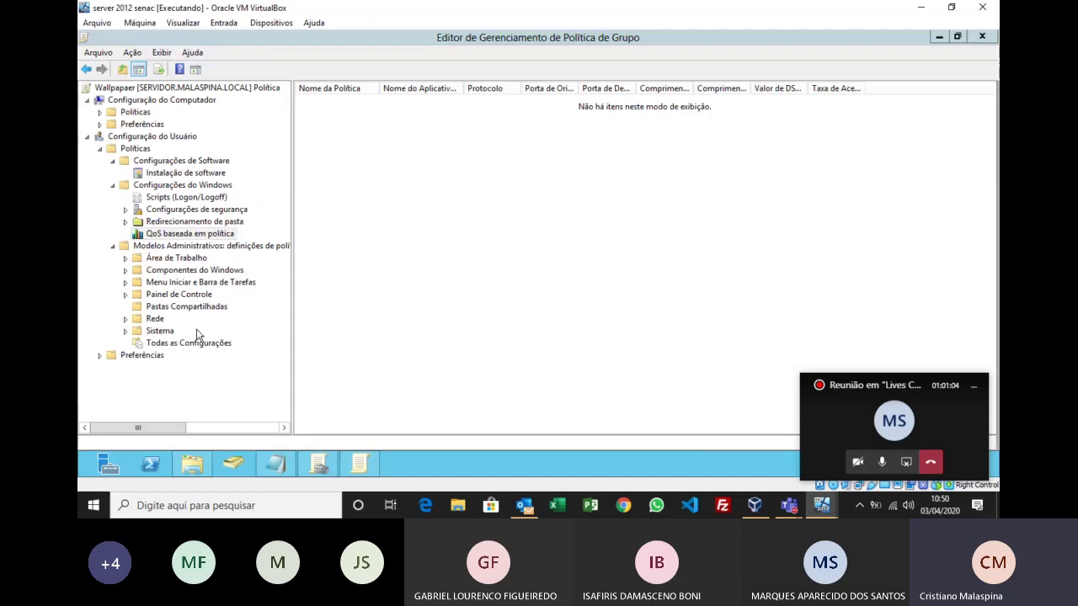
left_click(154, 260)
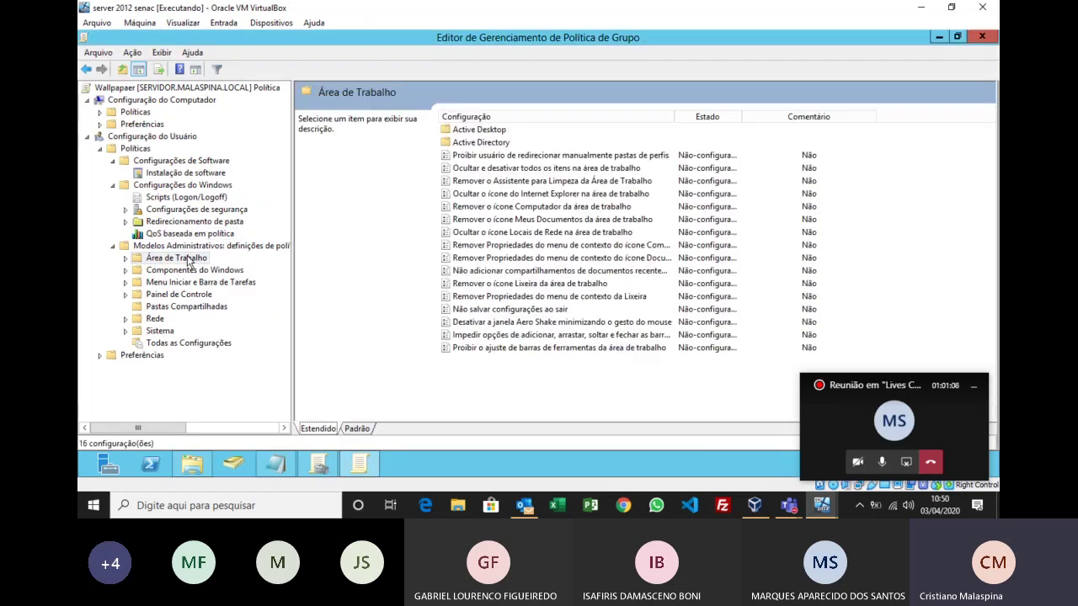
left_click(357, 428)
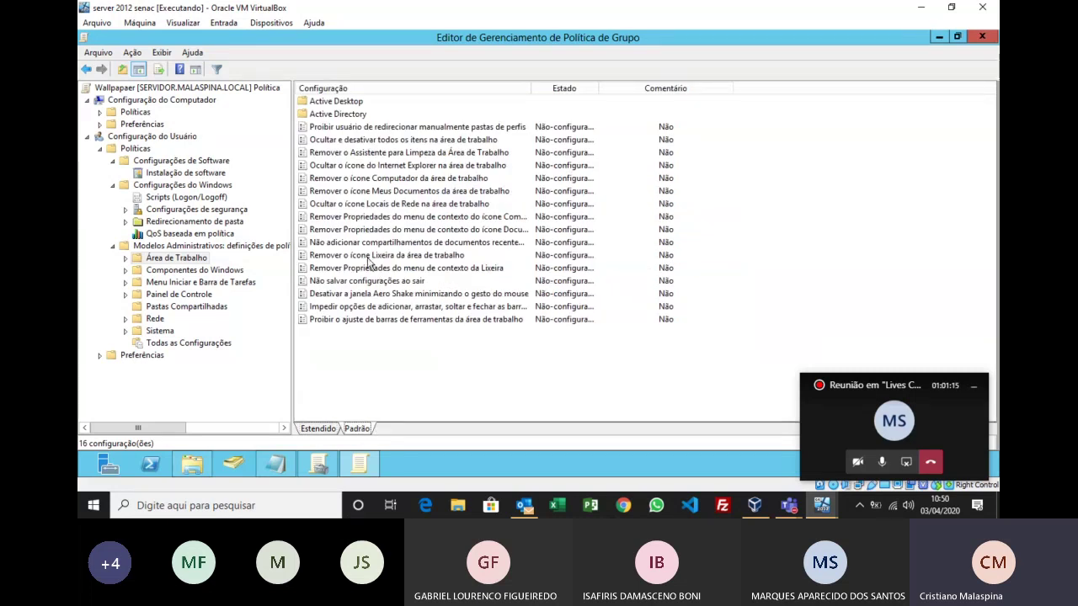
Step: Point out the Meus Documentos desktop policy, then open the Active Desktop policy folder
left_click(408, 192)
left_click(785, 225)
key("super+plus")
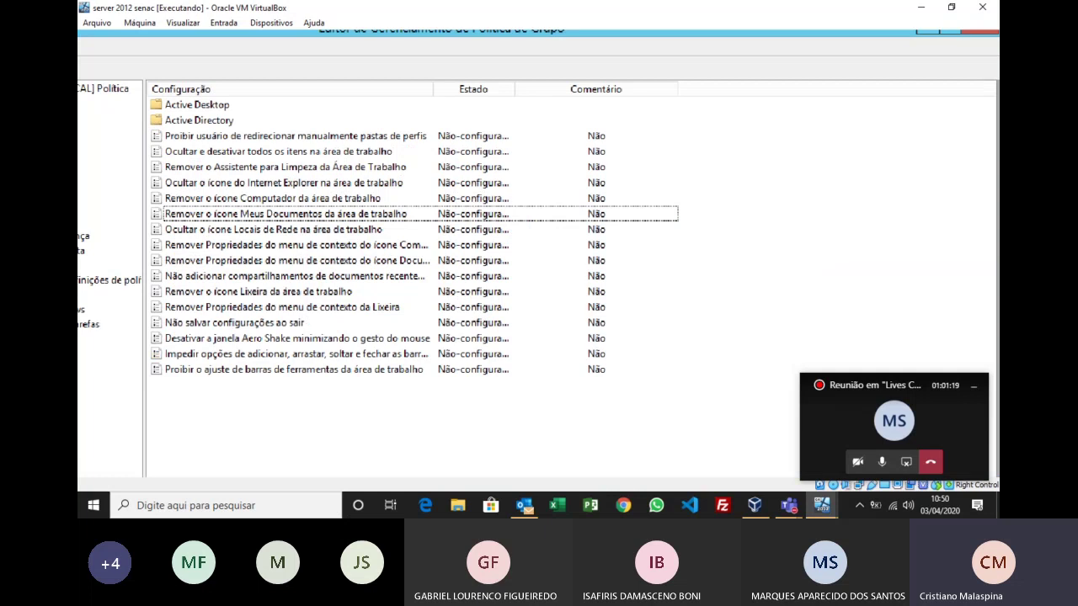
key("super+plus")
key("super+plus")
key("super+plus")
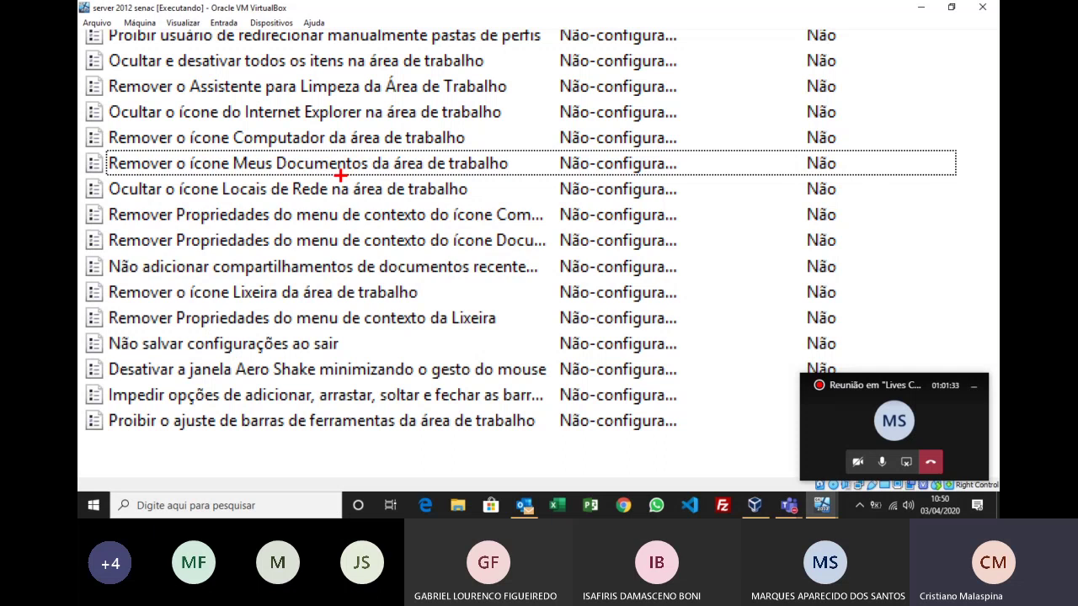
key("Escape")
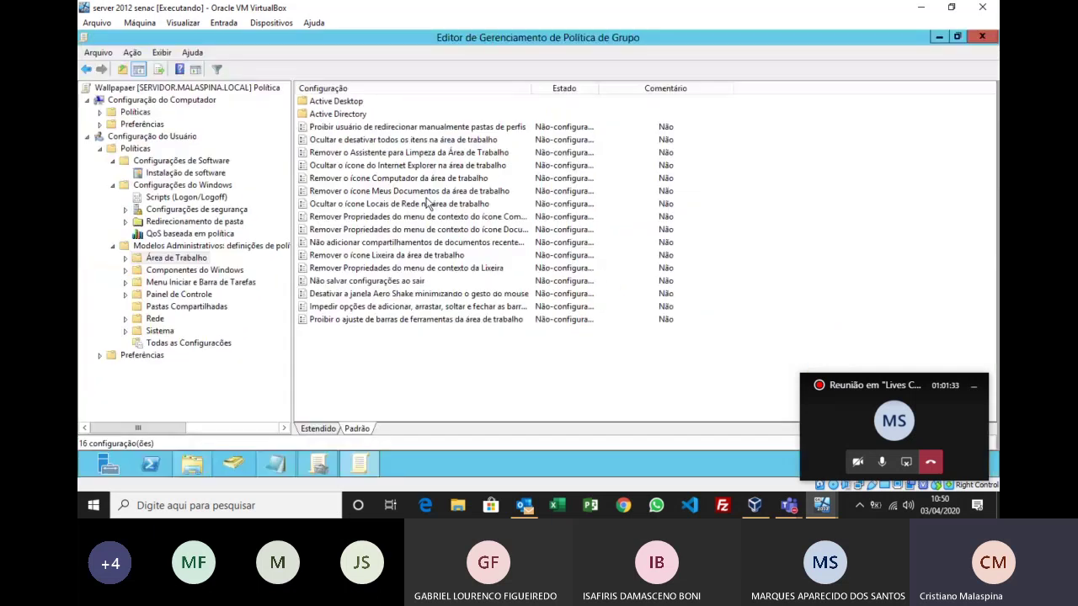
left_click(360, 102)
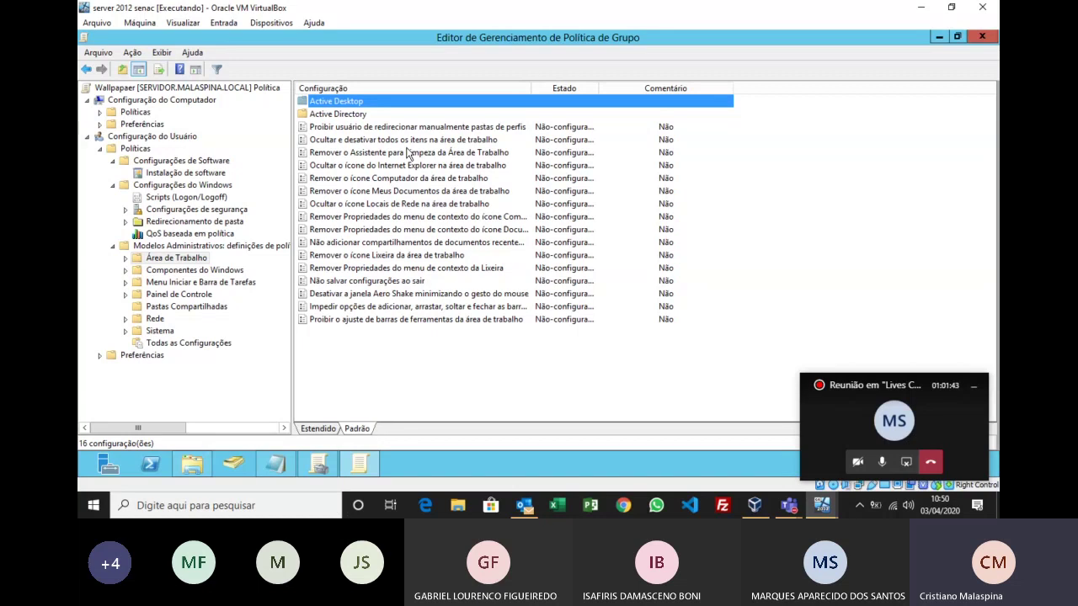
key("Return")
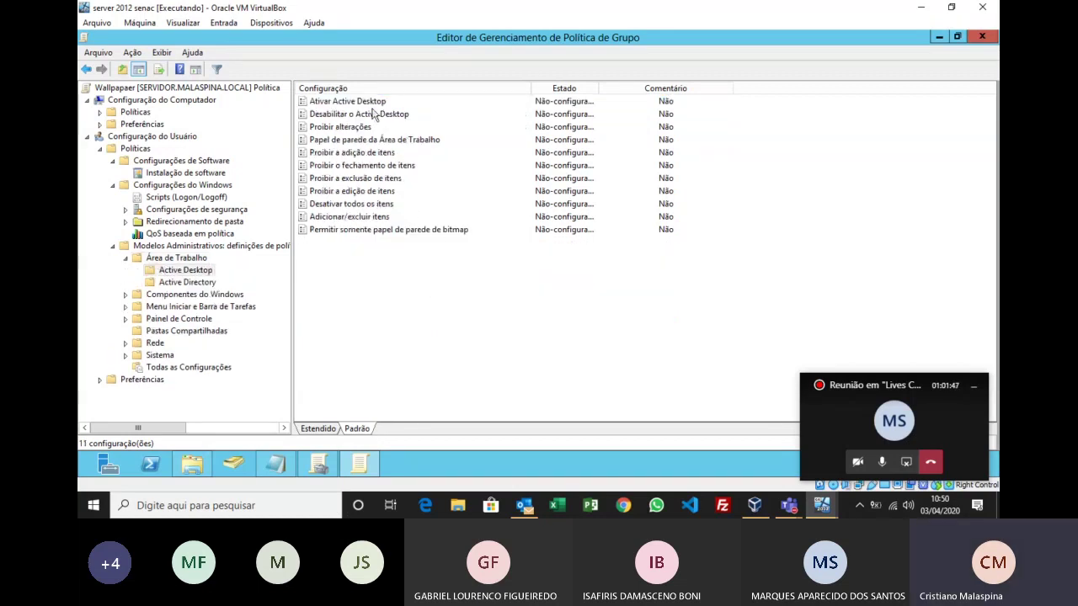
Step: Set the Ativar Active Desktop policy to Habilitado and confirm with OK
left_click(370, 104)
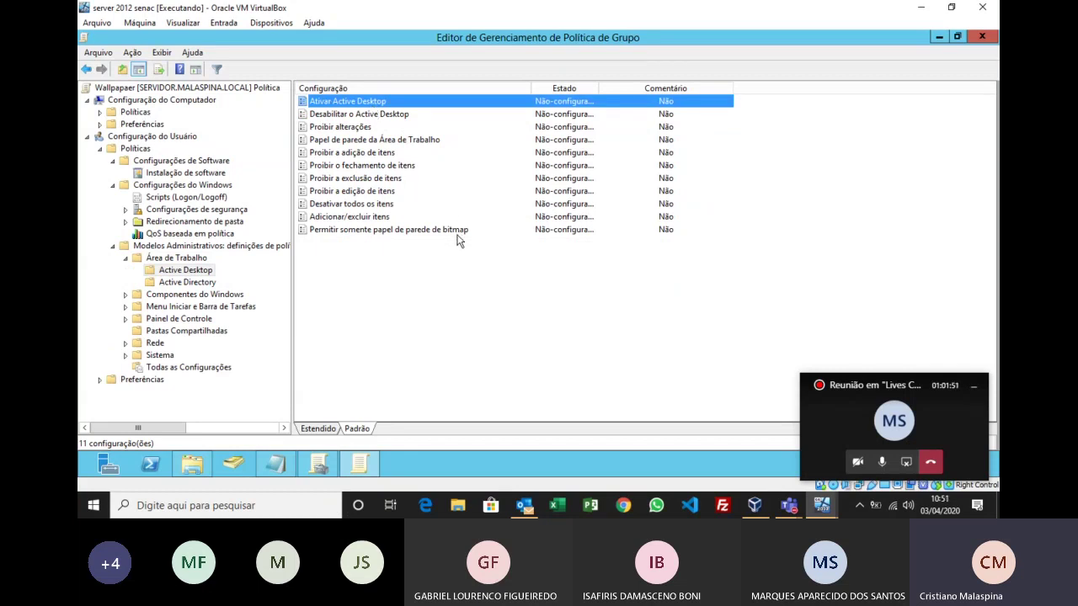
key("Return")
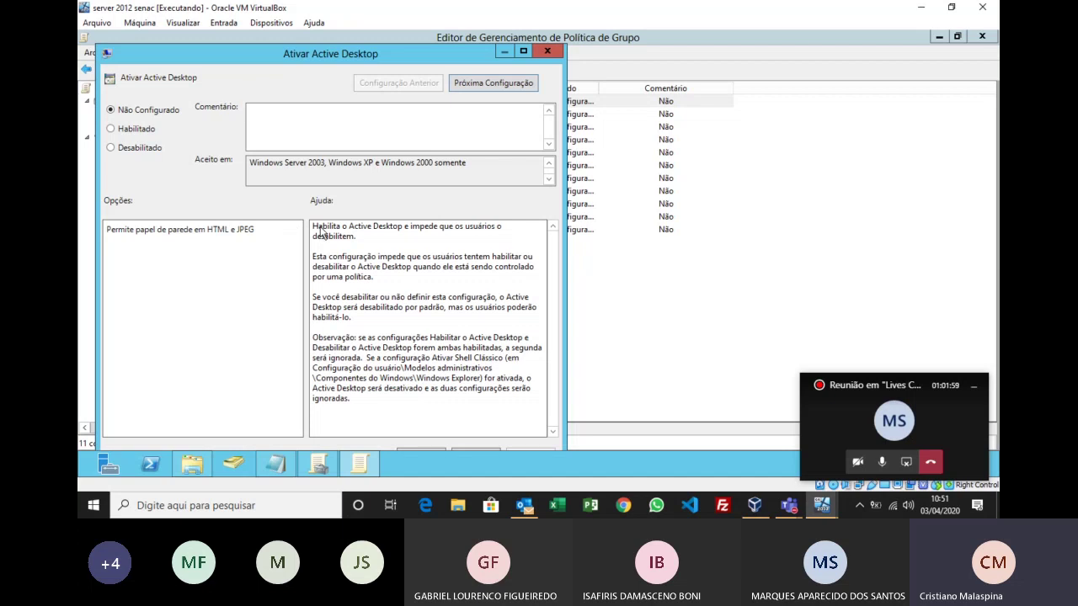
left_click_drag(392, 56, 420, 39)
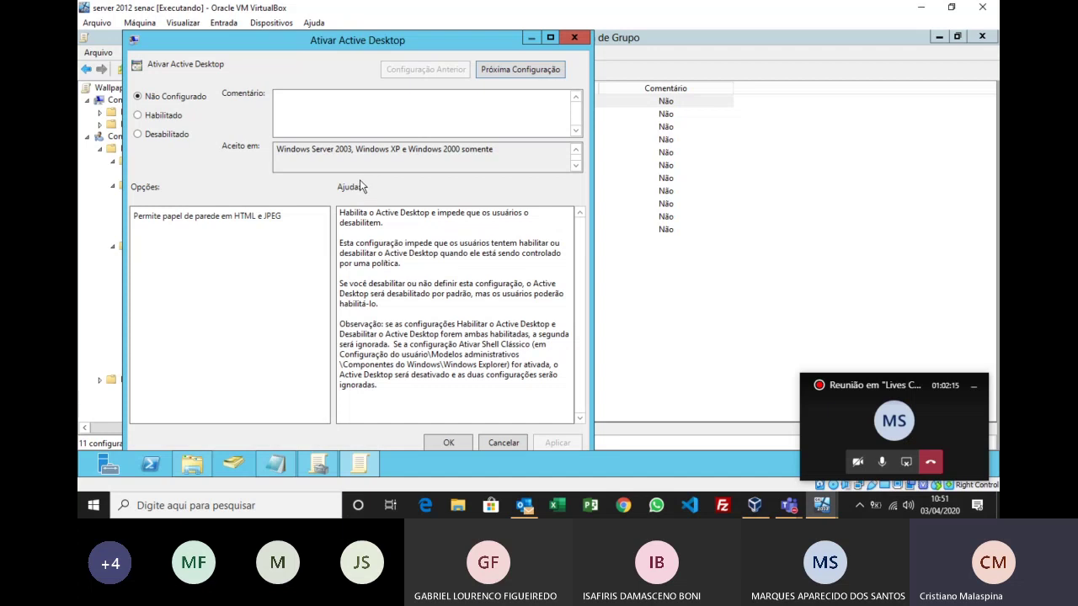
left_click(169, 115)
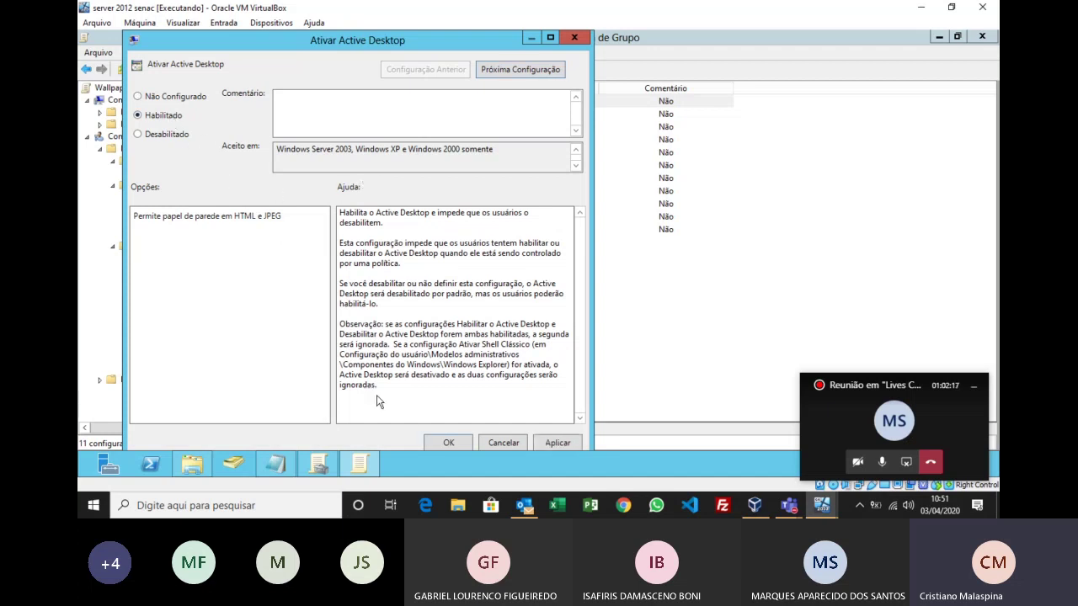
left_click(455, 442)
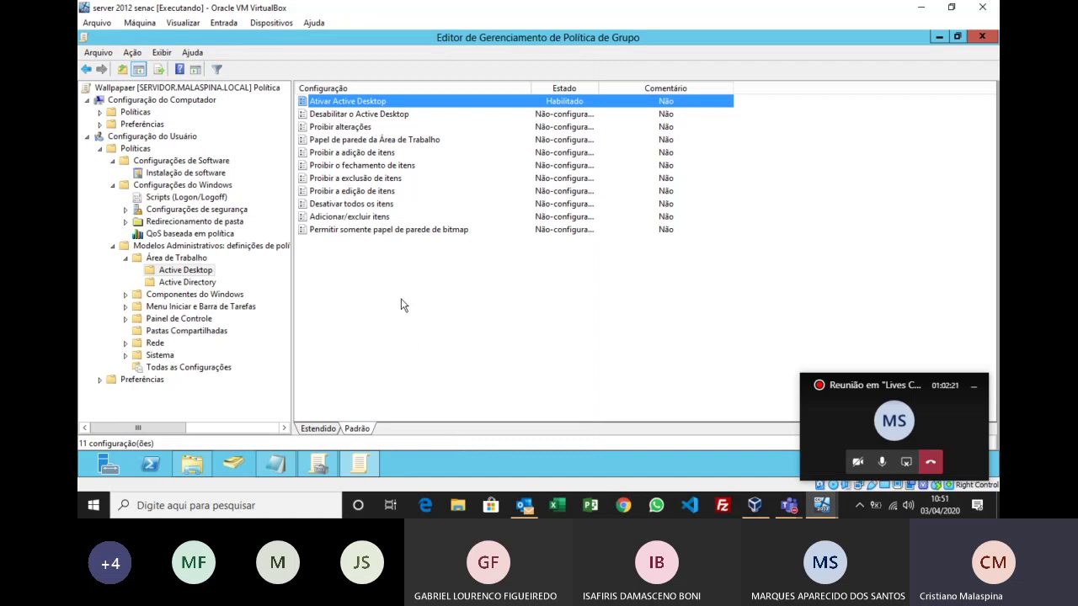
Step: Inspect Proibir a exclusão de itens without changes, then open Papel de parede da Área de Trabalho
left_click(375, 141)
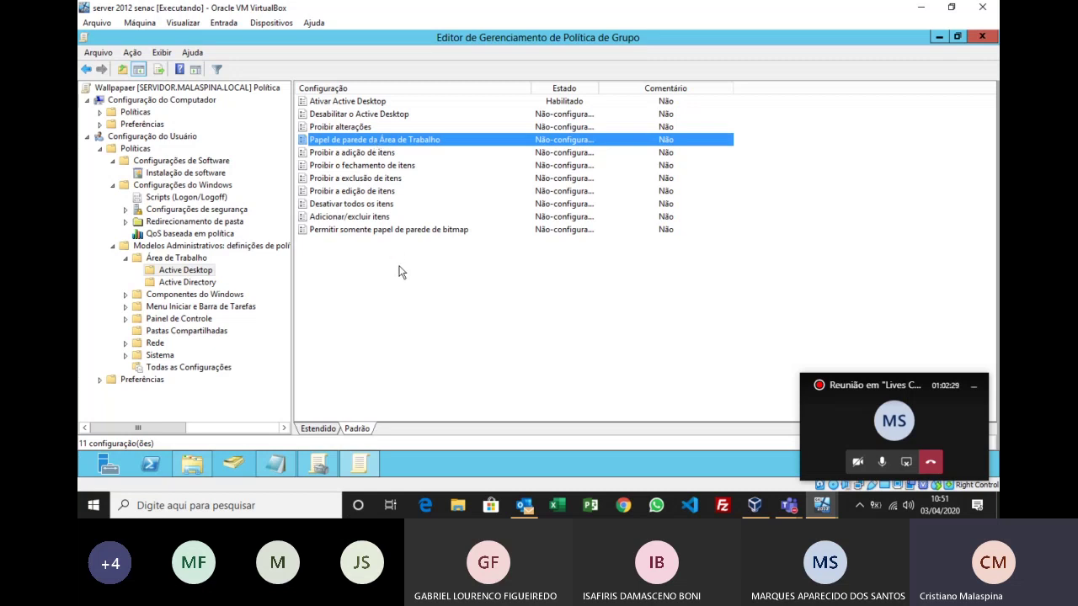
left_click(364, 219)
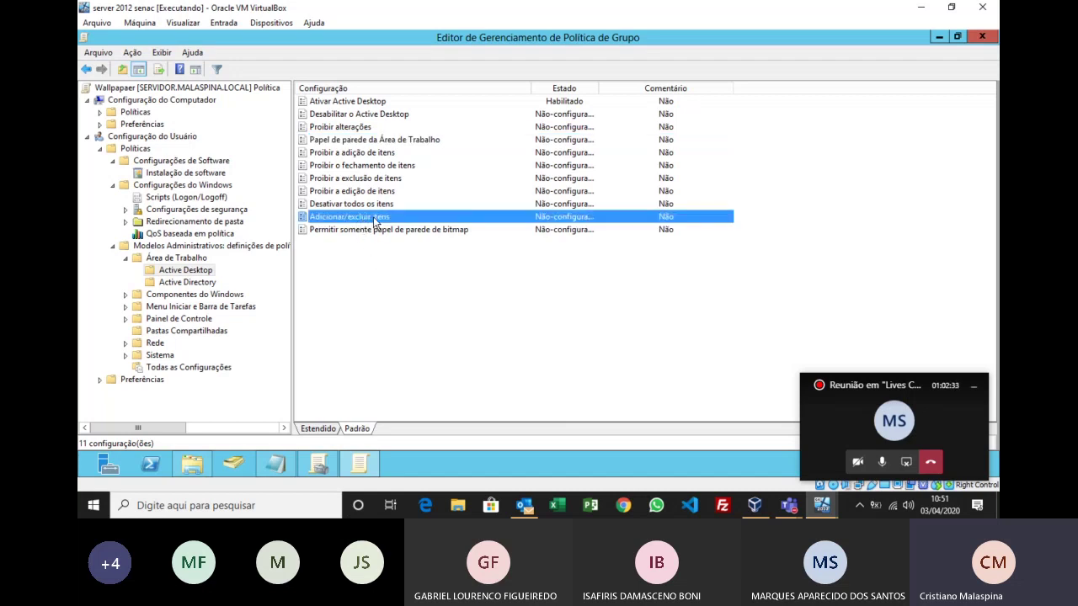
left_click(377, 181)
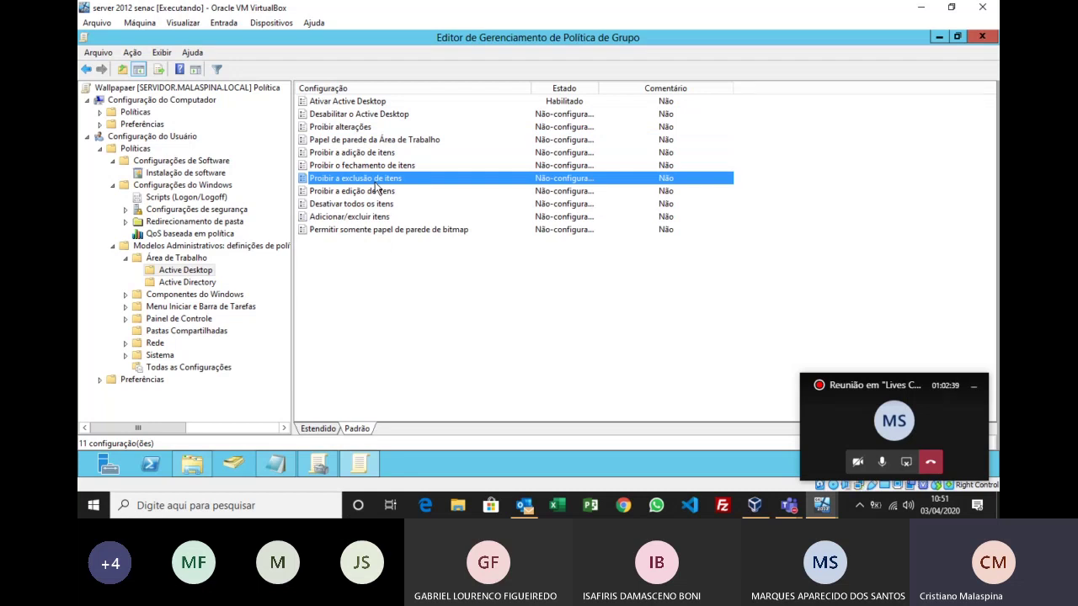
double_click(371, 181)
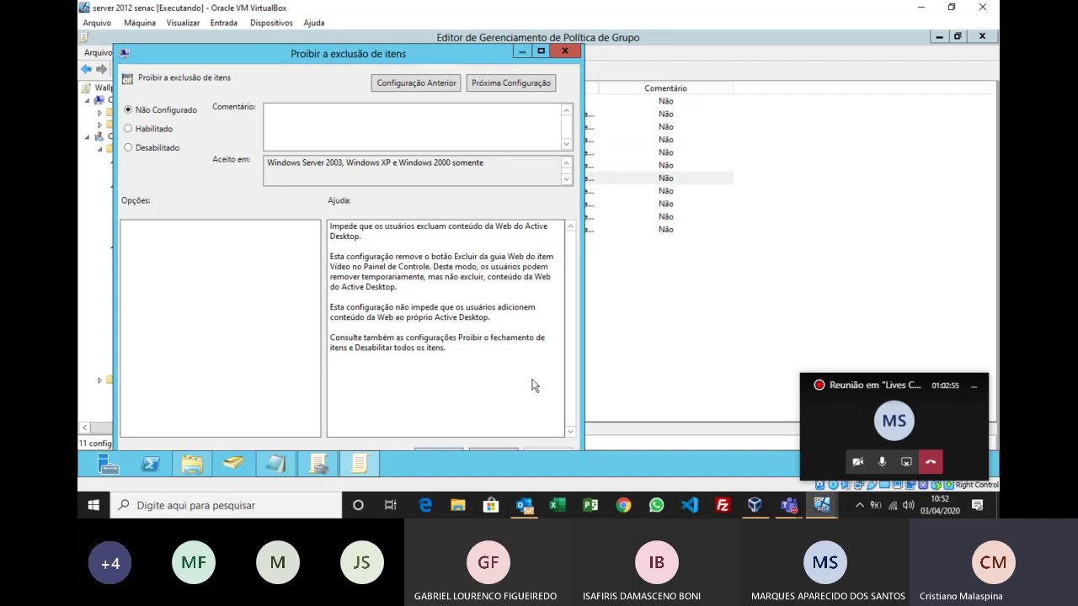
left_click(574, 52)
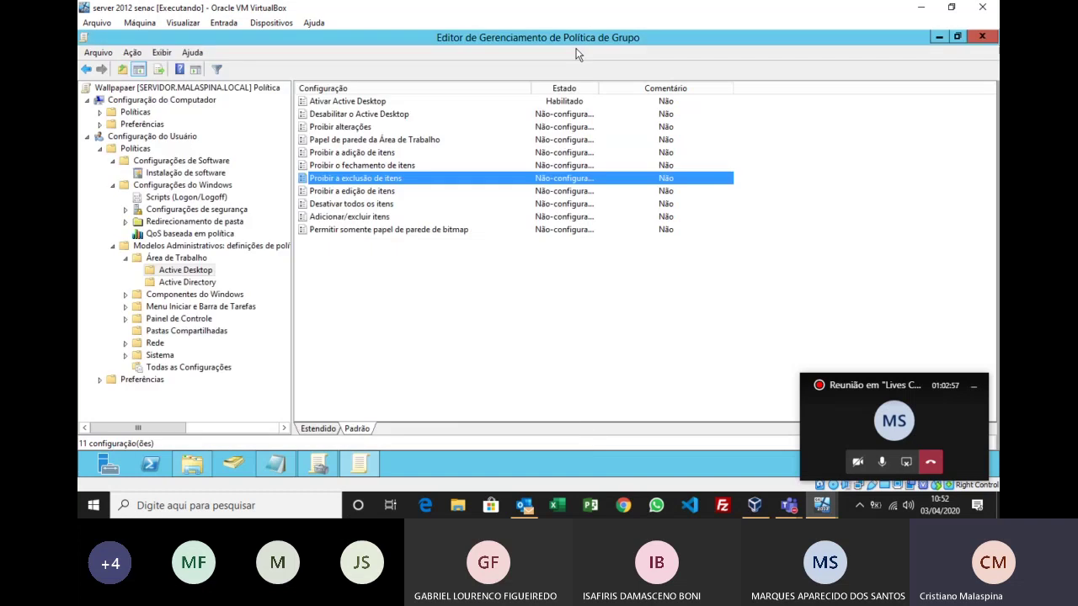
double_click(405, 142)
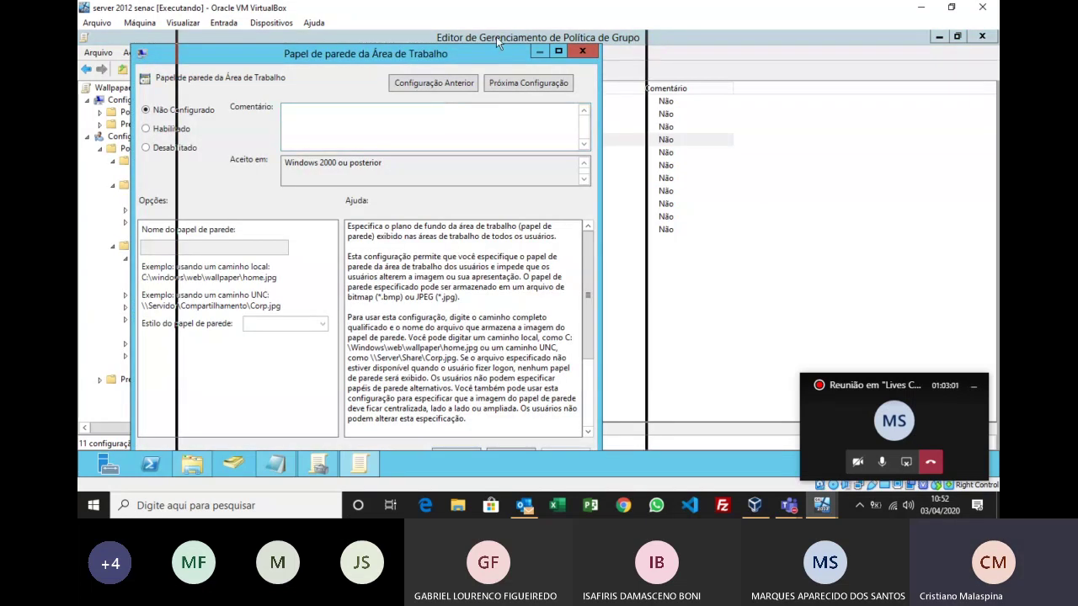
Step: Select Habilitado for the Papel de parede da Área de Trabalho policy
left_click_drag(495, 36, 496, 36)
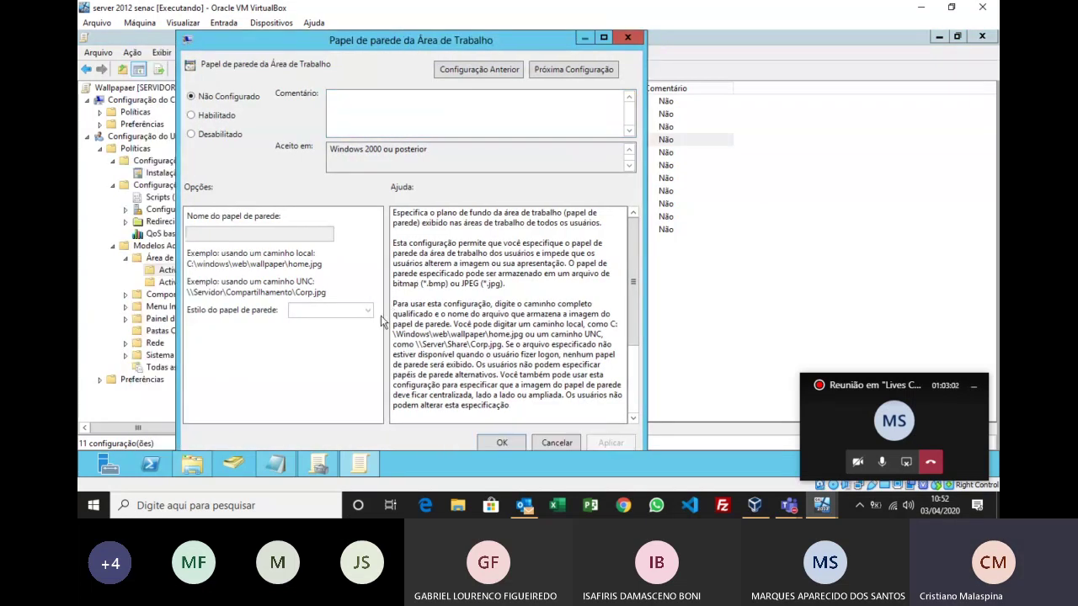
left_click(212, 115)
left_click(228, 232)
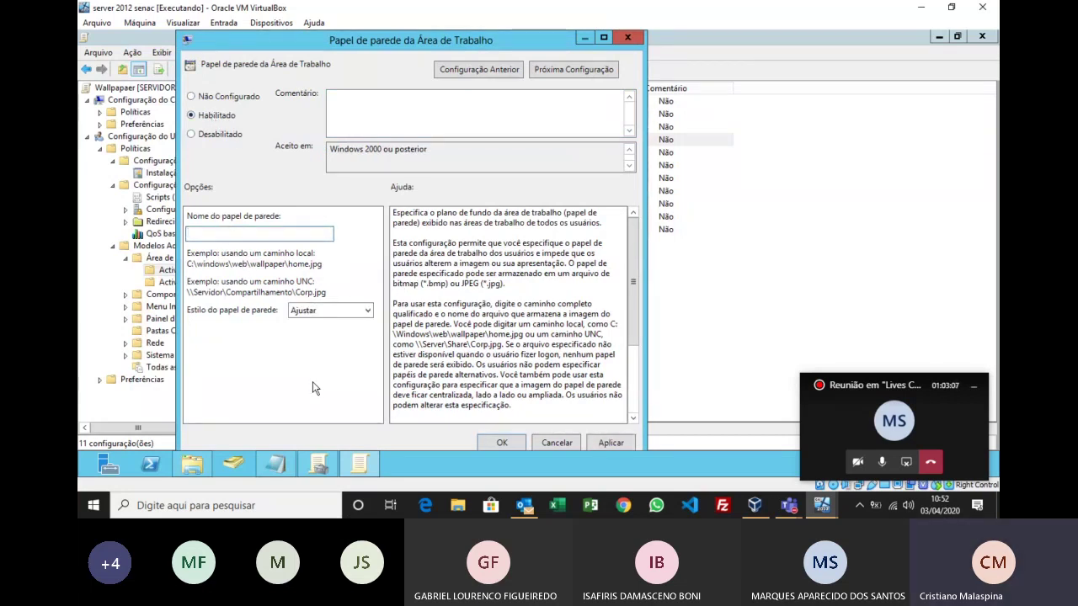
Step: Magnify and highlight the example paths C:\windows\web\wallpaper\home.jpg and \\Servidor\Compartilhamento\Corp.jpg
key("super+plus")
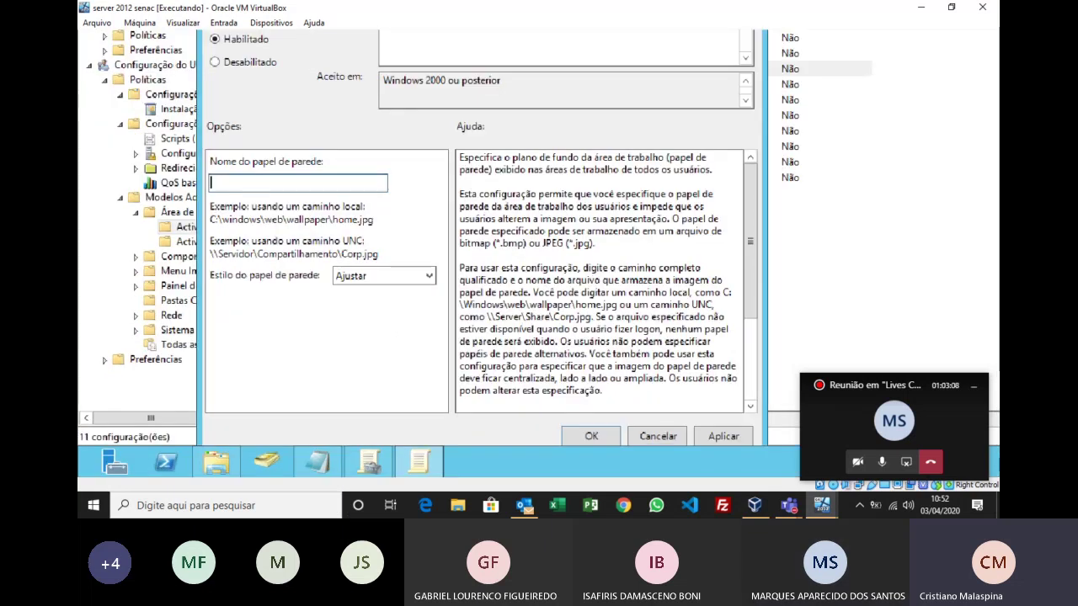
key("super+plus")
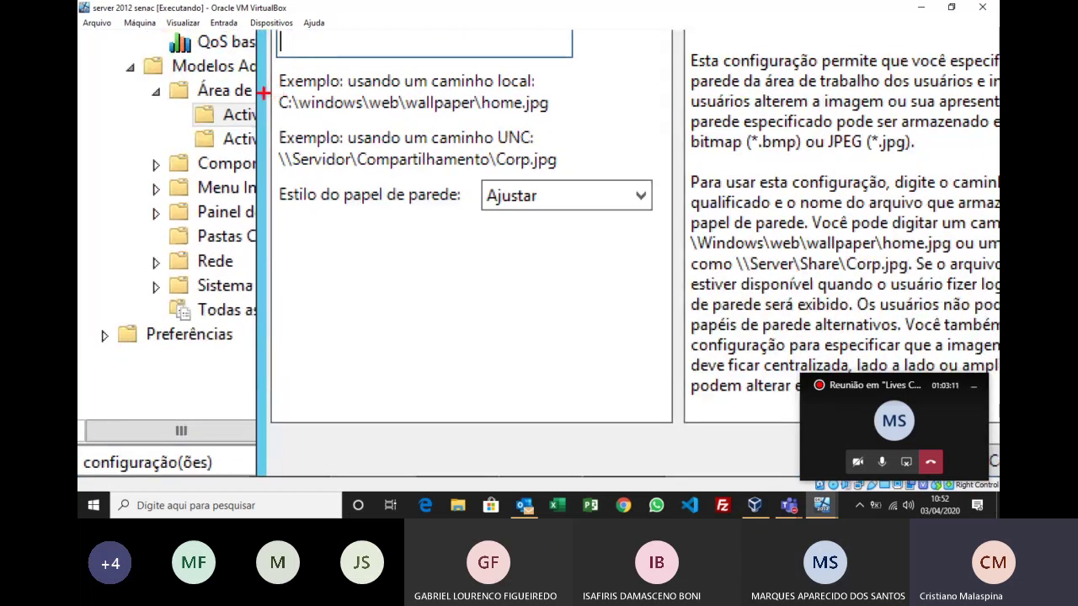
mouse_move(261, 91)
left_mouse_down()
mouse_move(357, 126)
mouse_move(631, 112)
mouse_move(589, 114)
left_mouse_up()
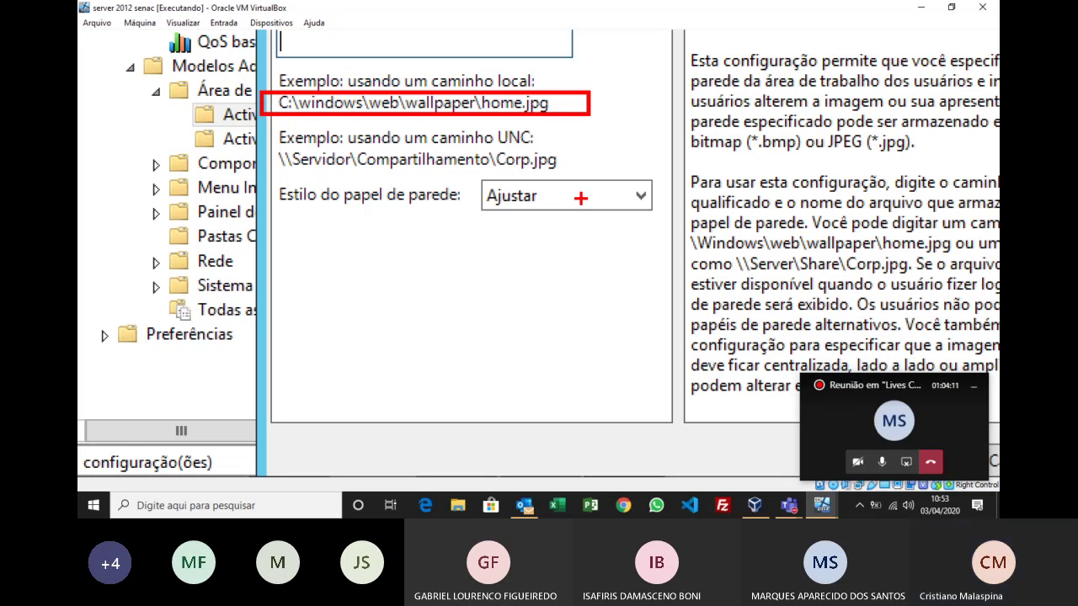
key("Escape")
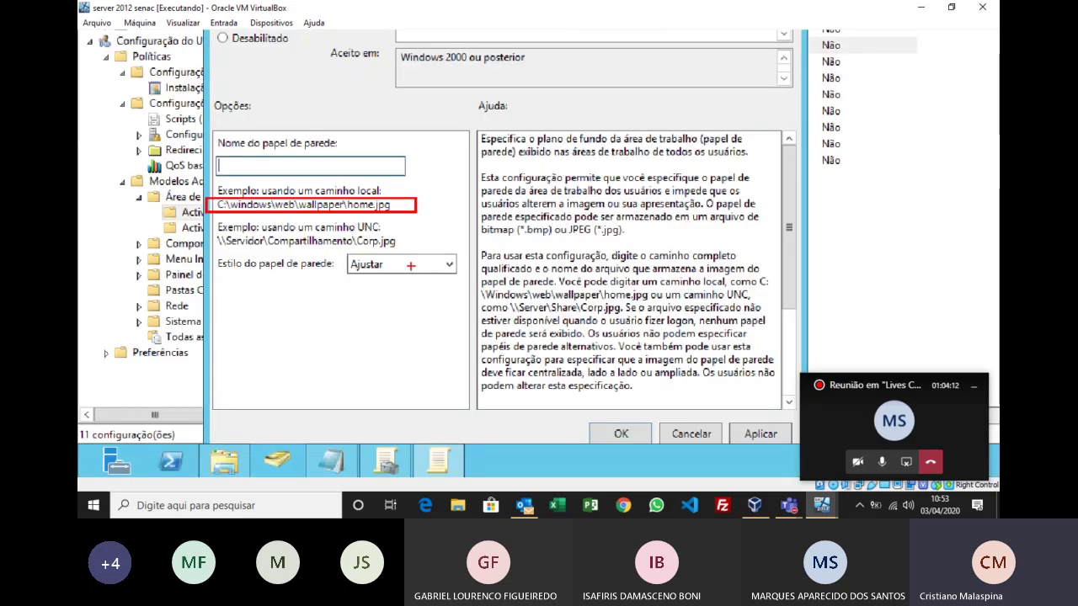
key("ctrl+1")
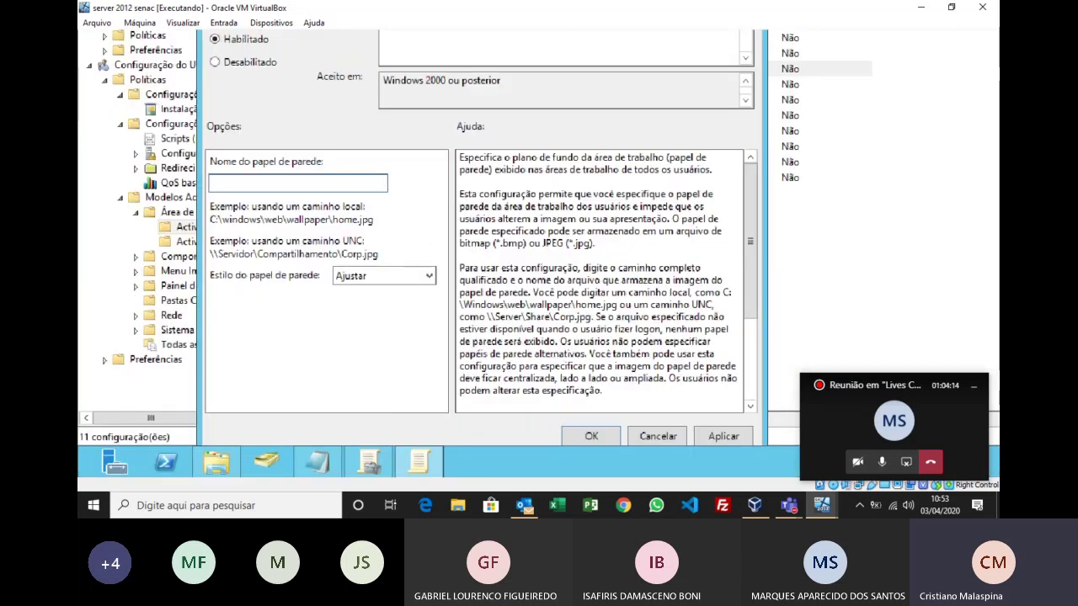
scroll(183, 281, "up", 2)
mouse_move(287, 227)
left_mouse_down()
mouse_move(609, 313)
mouse_move(603, 272)
left_mouse_up()
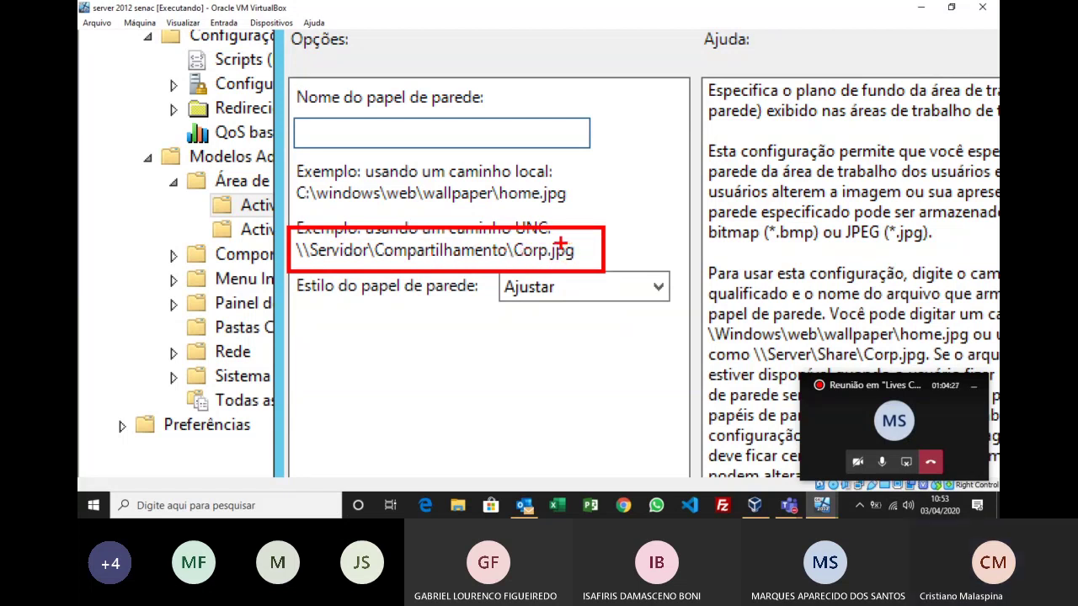
Step: Enter \\servidor\wallpaper\timao.jpg as the wallpaper name, correcting a typo in the file name
key("super+minus")
key("super+minus")
type("\\servi")
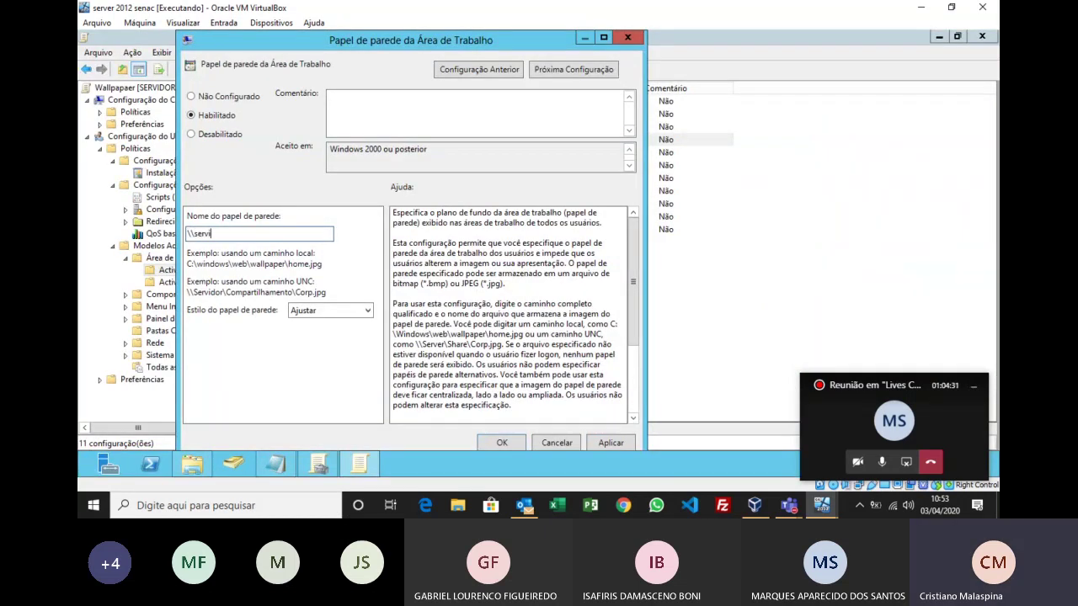
type("dor\\wallpaper\\timao.jpg")
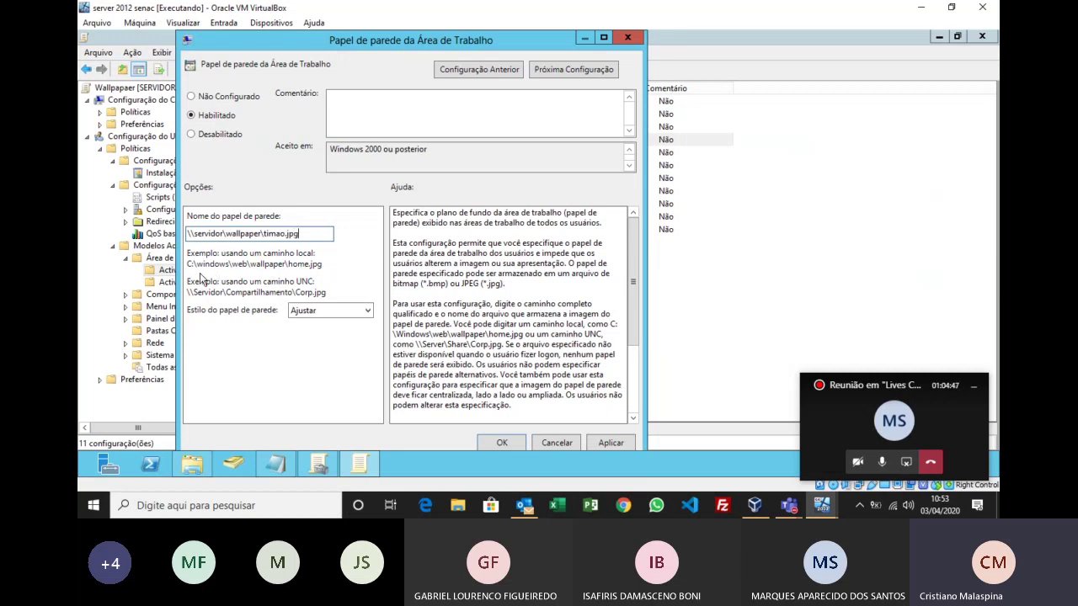
mouse_move(193, 464)
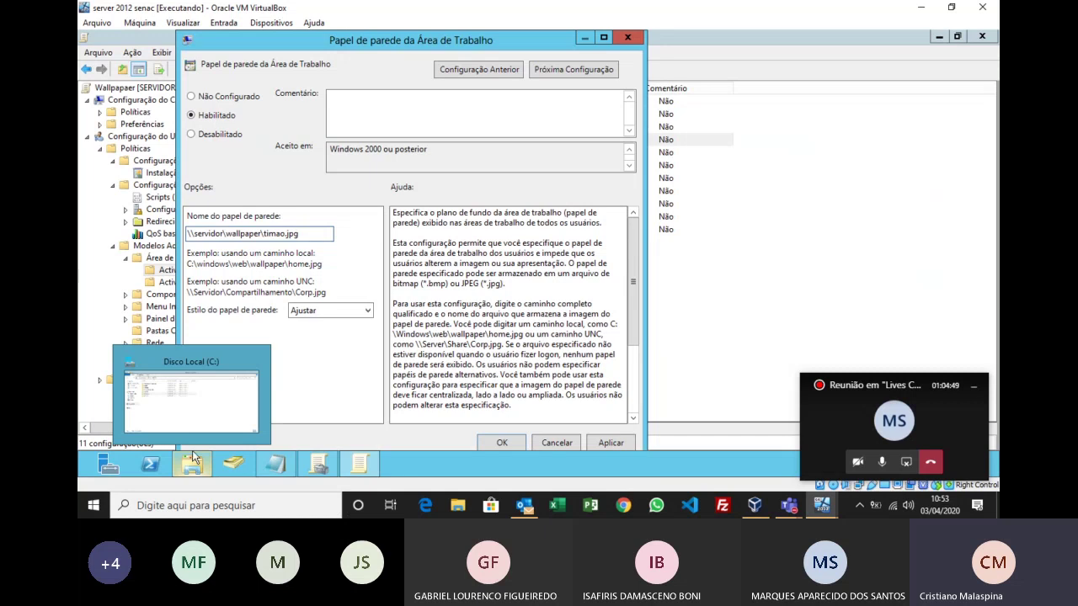
left_click(193, 412)
Step: Open C:\Wallpaper and check the timao image's properties, highlighting its .jpg extension
double_click(231, 185)
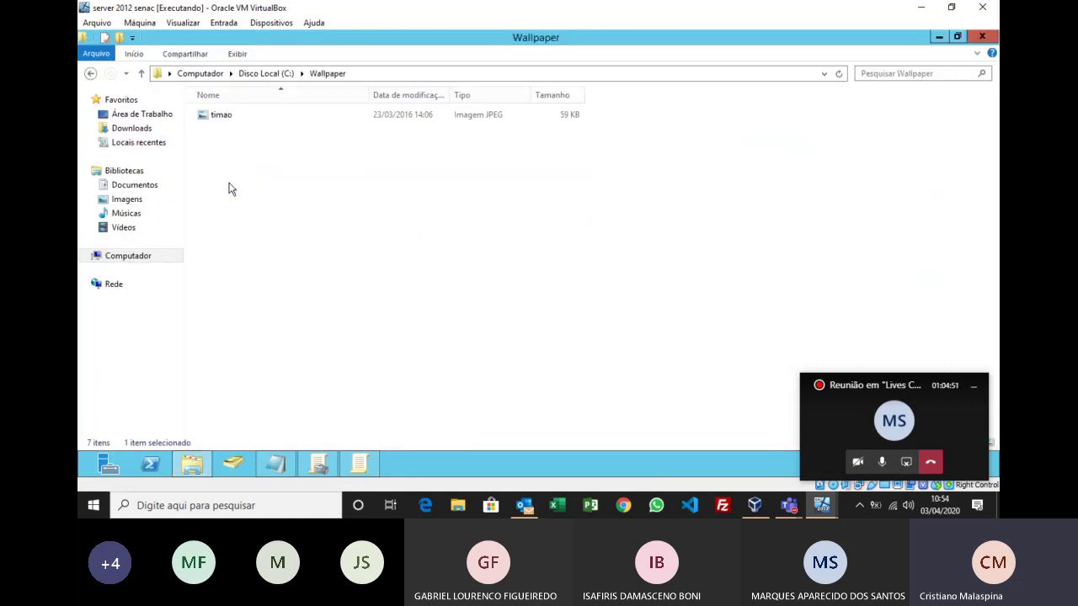
right_click(228, 116)
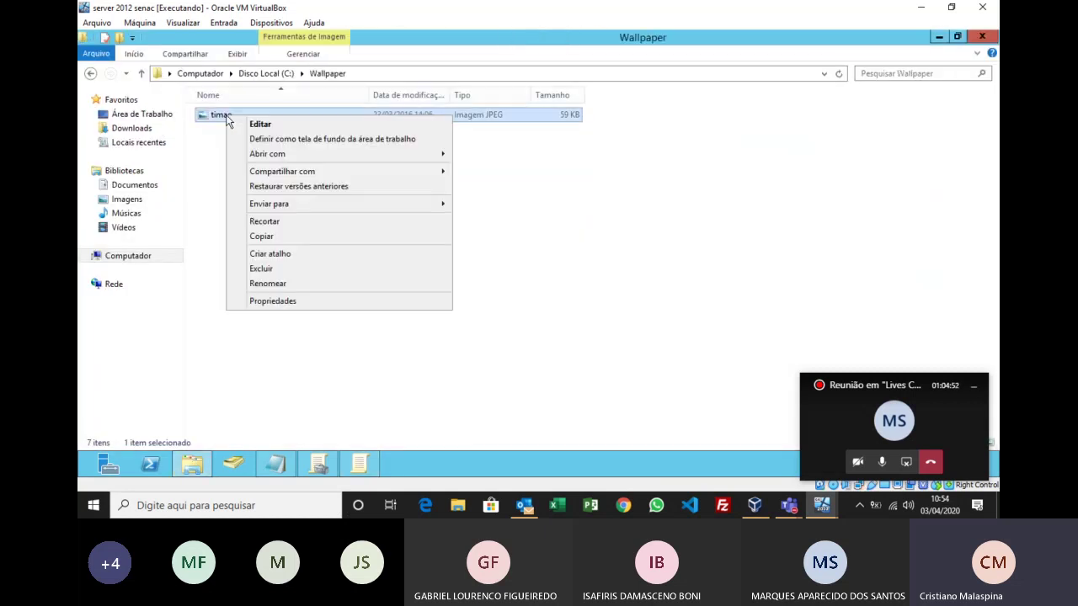
left_click(293, 302)
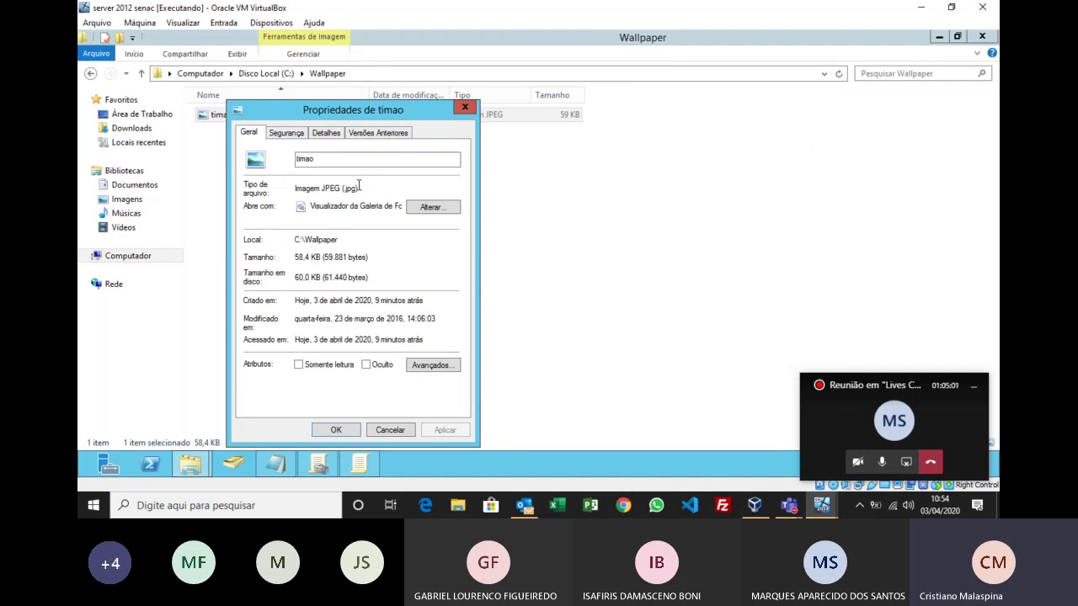
left_click_drag(361, 186, 342, 189)
left_click(385, 425)
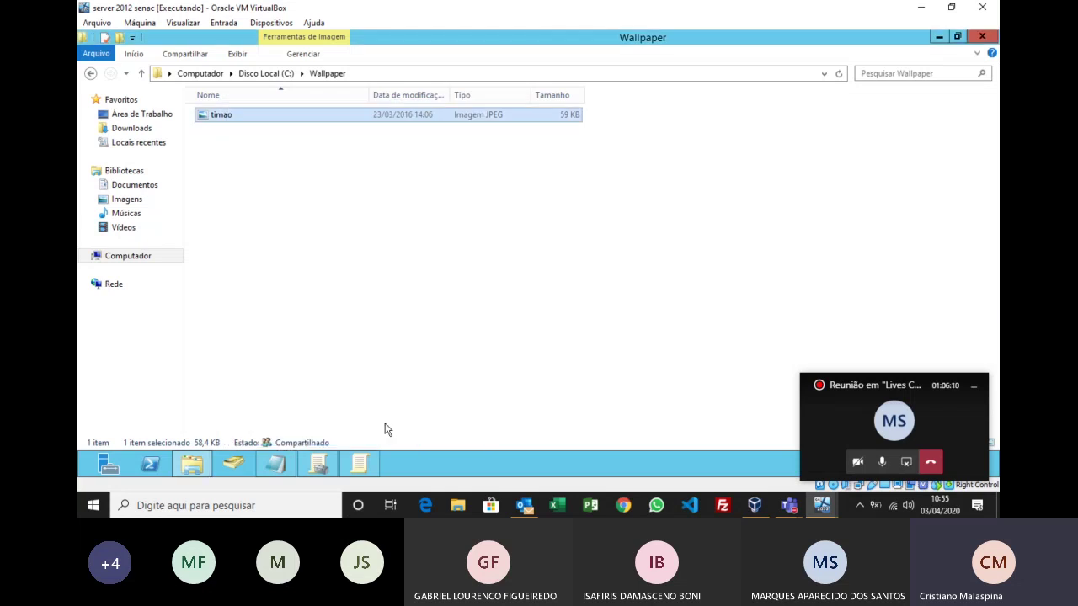
left_click(372, 469)
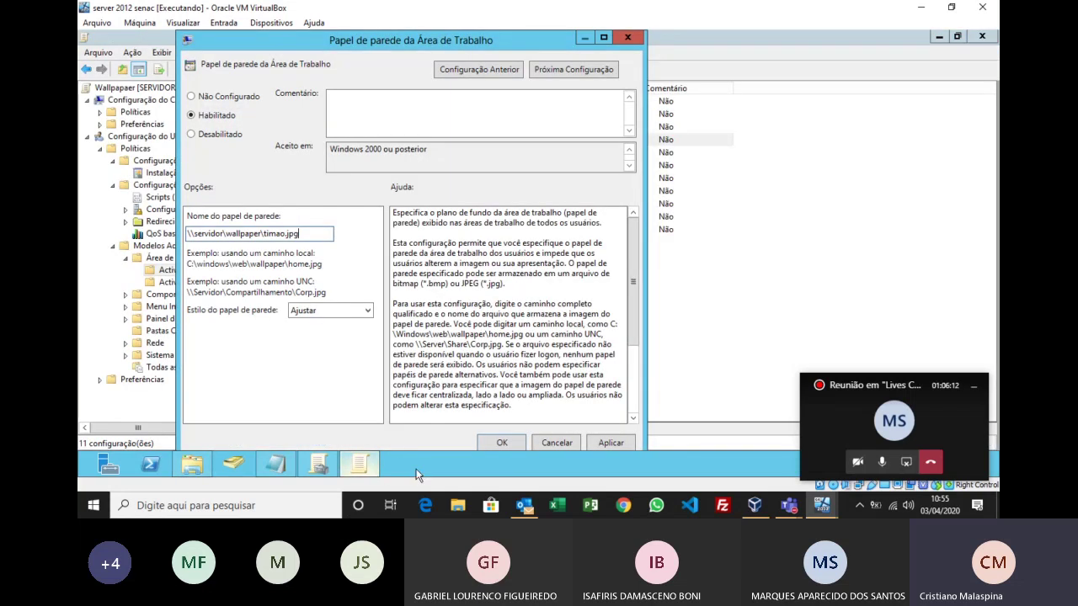
Step: Keep the Ajustar wallpaper style and save the policy with OK
left_click(329, 310)
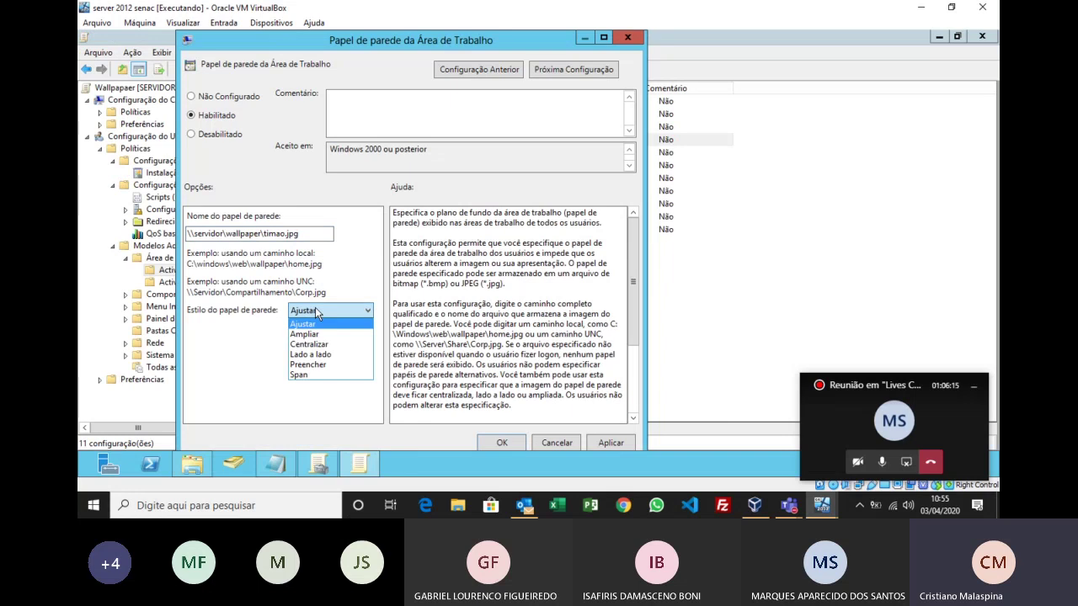
left_click(317, 314)
left_click(515, 444)
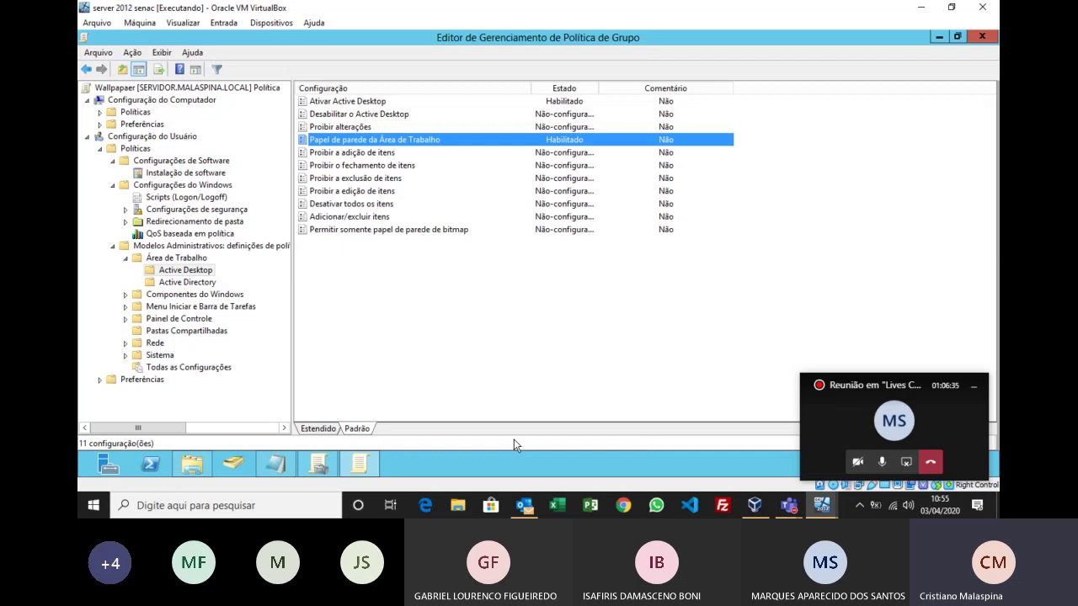
left_click(318, 464)
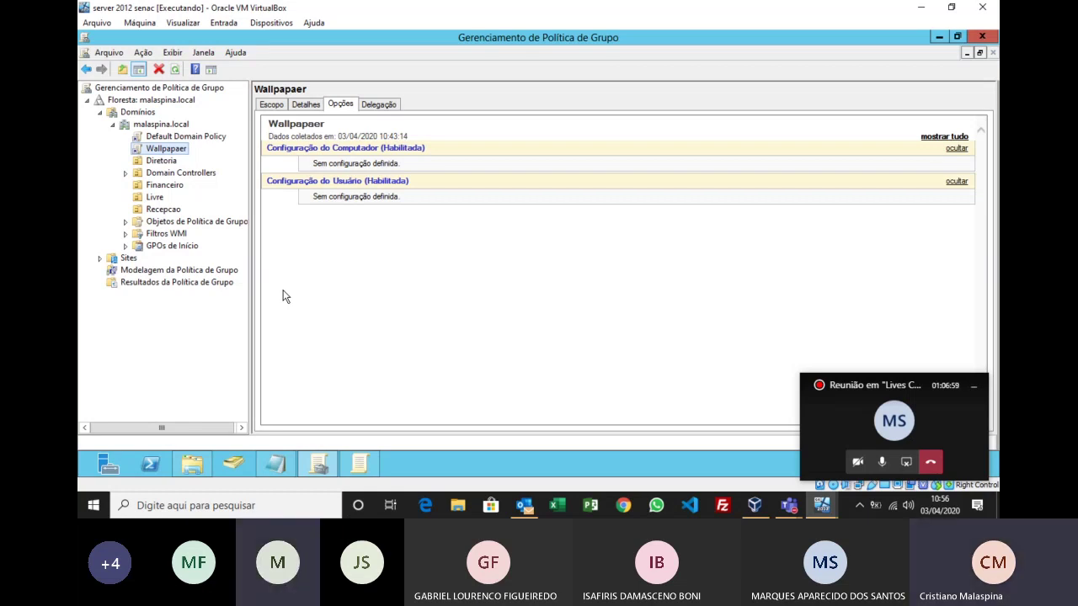
Step: Close the policy editor and refresh the Wallpapaer GPO settings report, dismissing the link warning
left_click(365, 460)
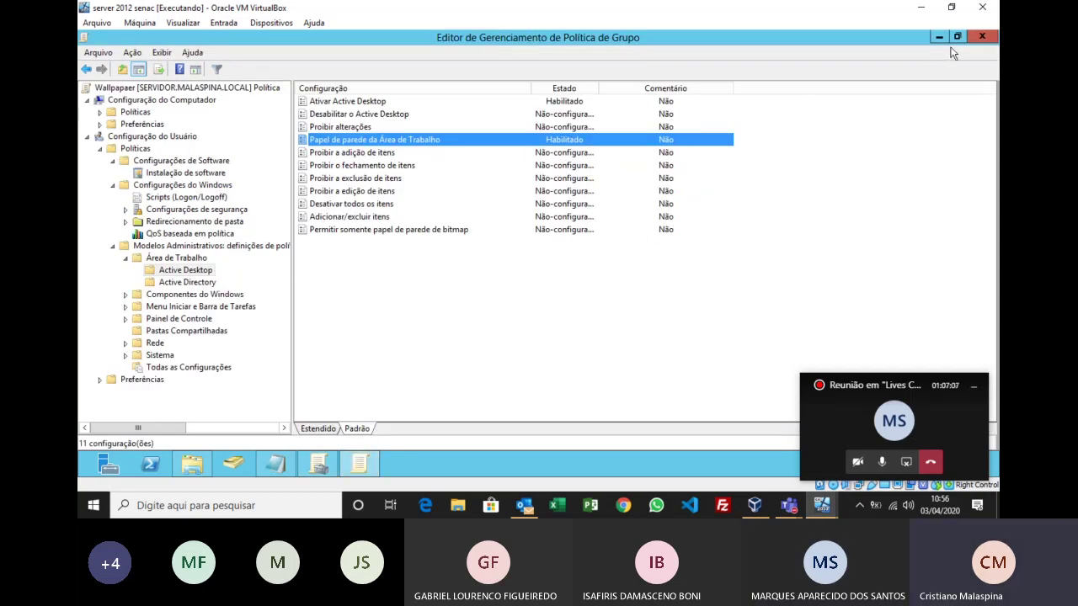
left_click(981, 37)
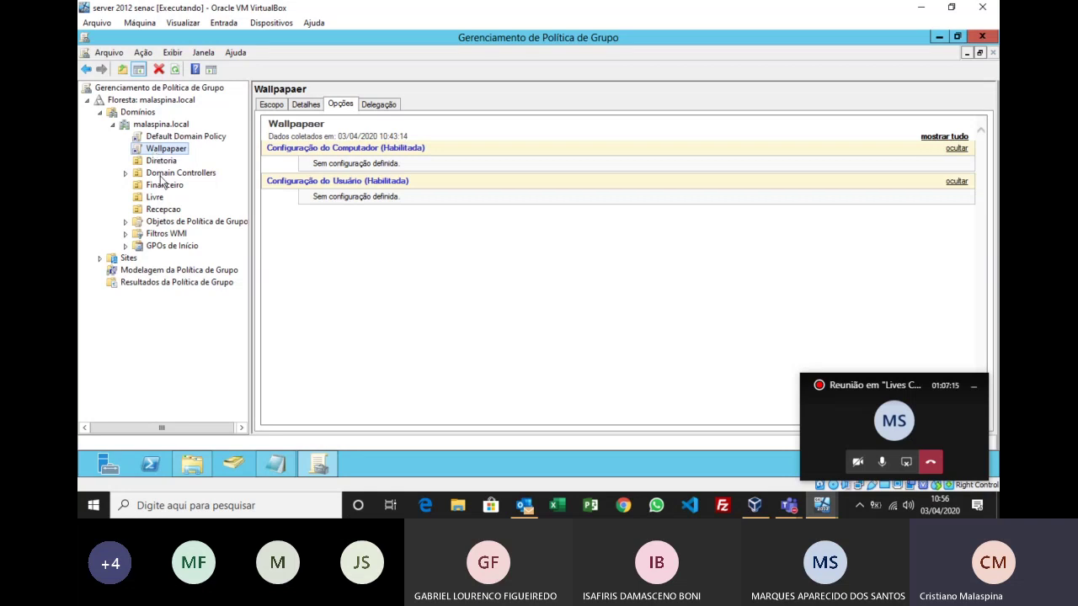
left_click(378, 104)
left_click(343, 104)
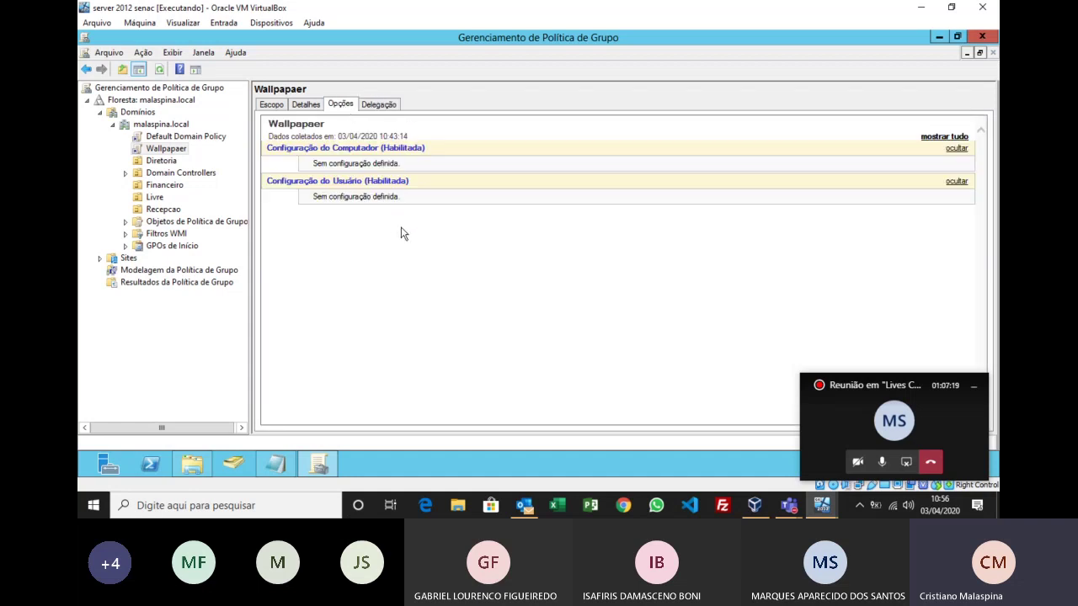
left_click(159, 69)
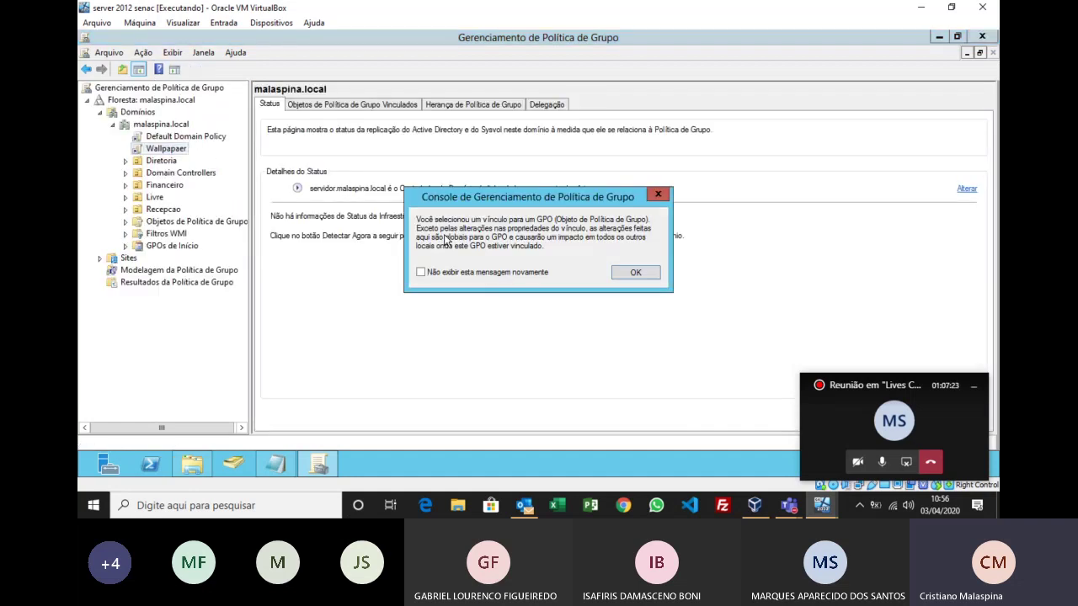
left_click(628, 274)
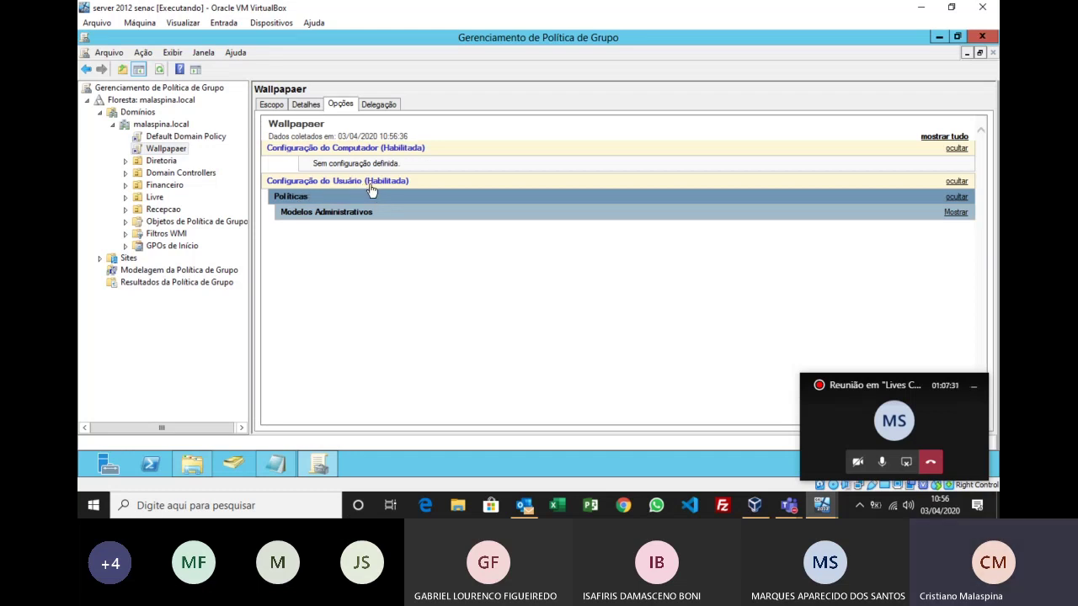
Step: Expand the report's Administrative Templates and Desktop details showing timao.jpg, then switch to the Windows 10 VM
left_click(955, 213)
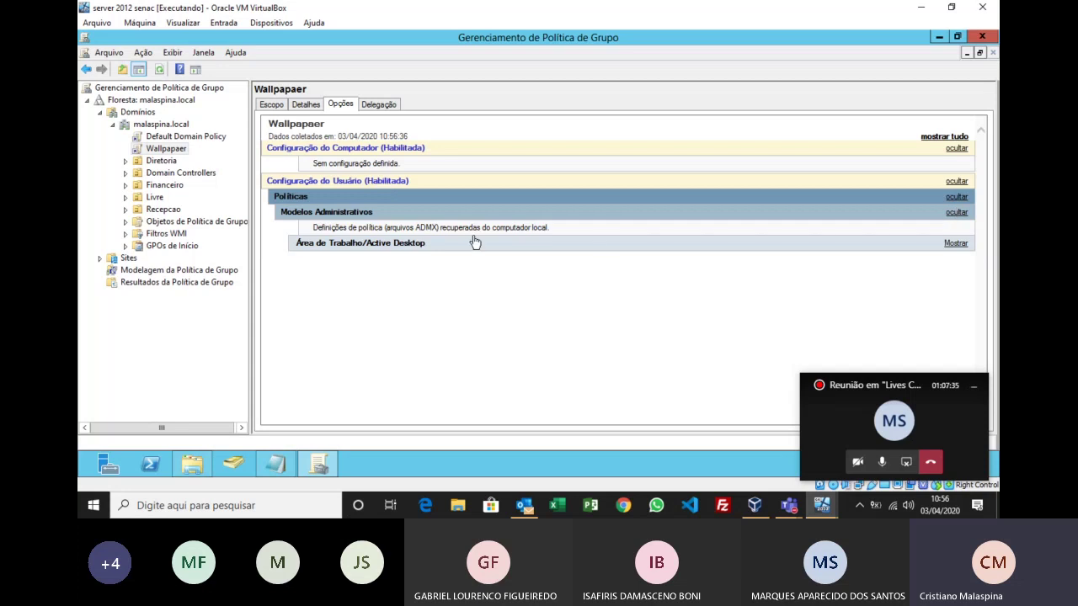
left_click(955, 244)
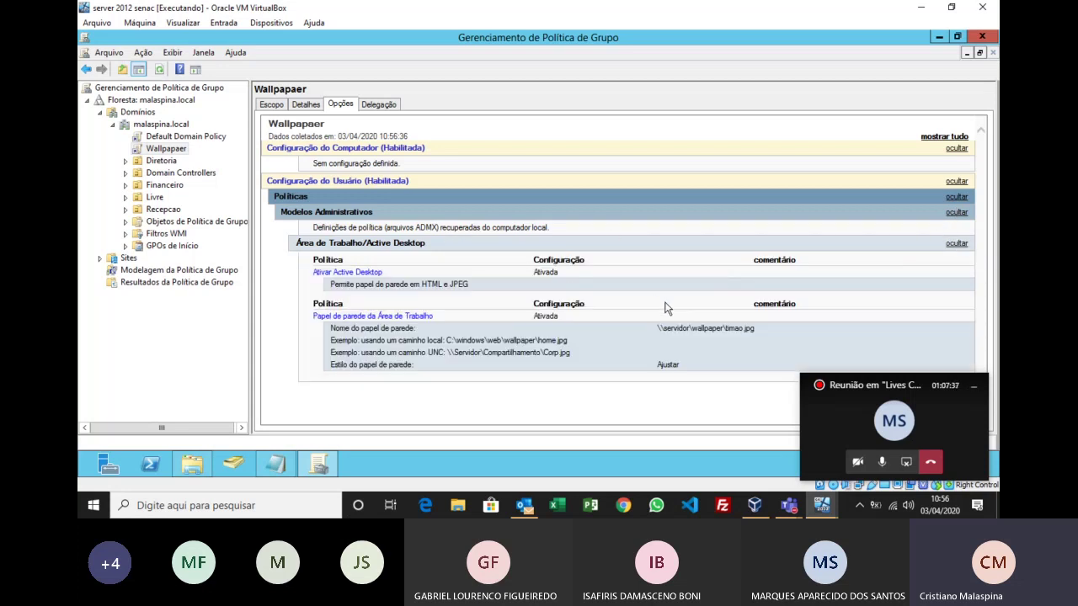
left_click_drag(756, 328, 665, 328)
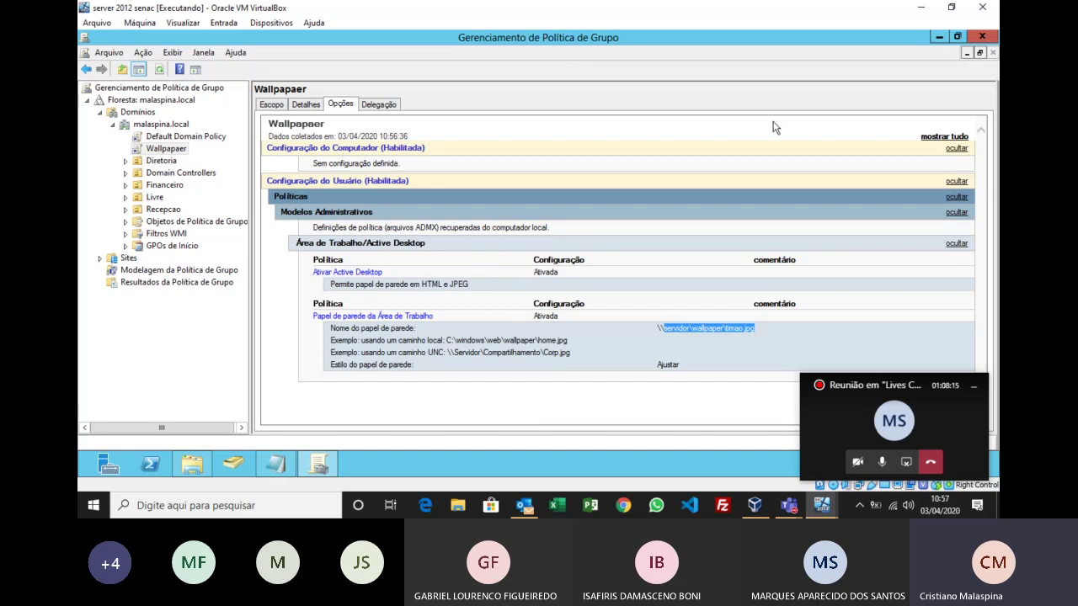
left_click(827, 514)
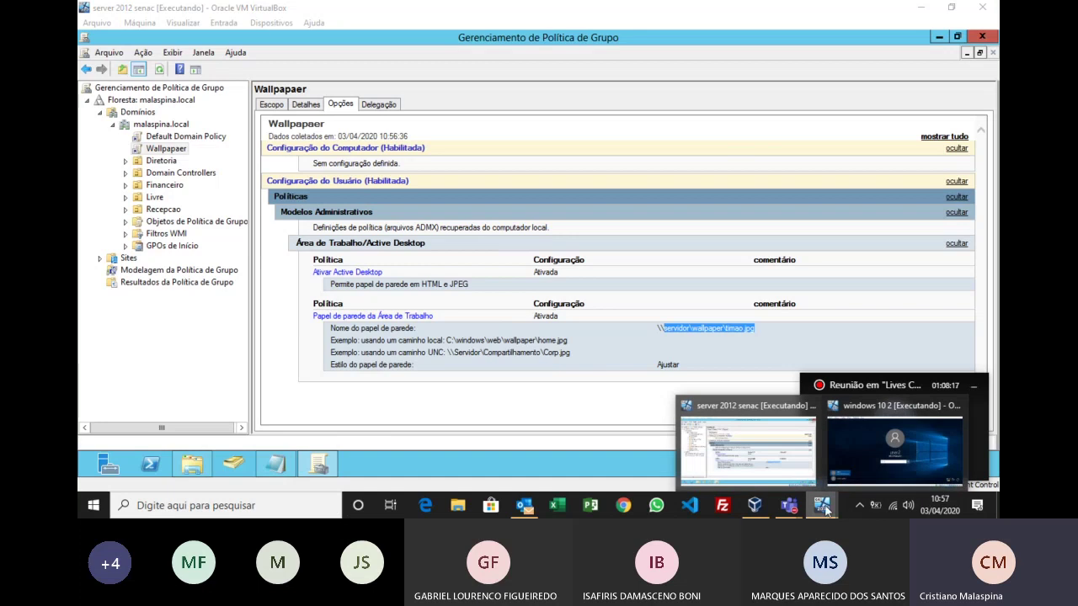
left_click(891, 455)
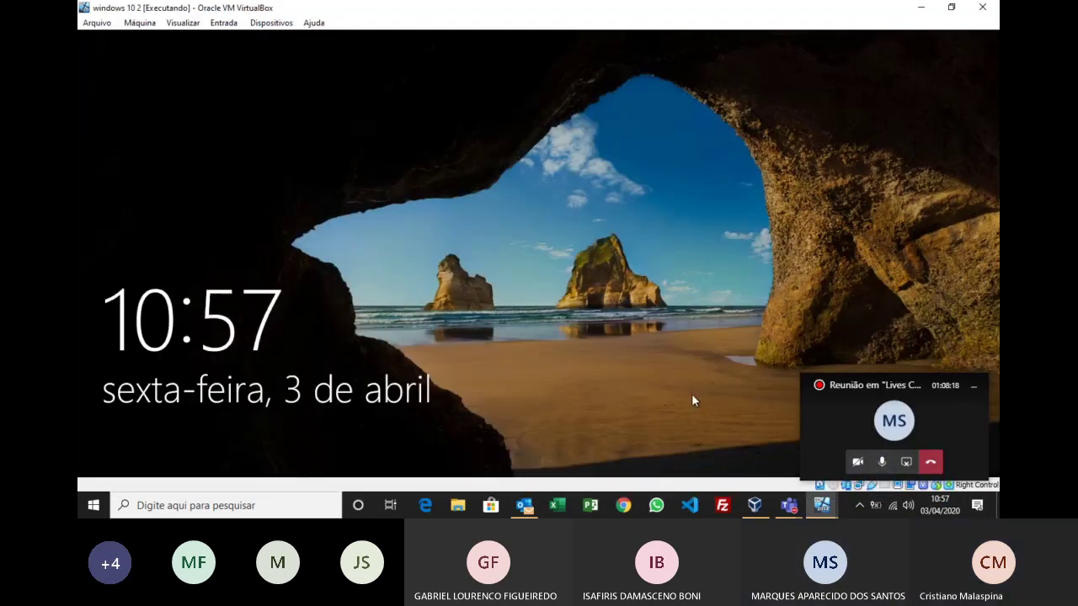
Step: Sign in to the Windows 10 client as user2 with the password, then restart it
left_click(691, 393)
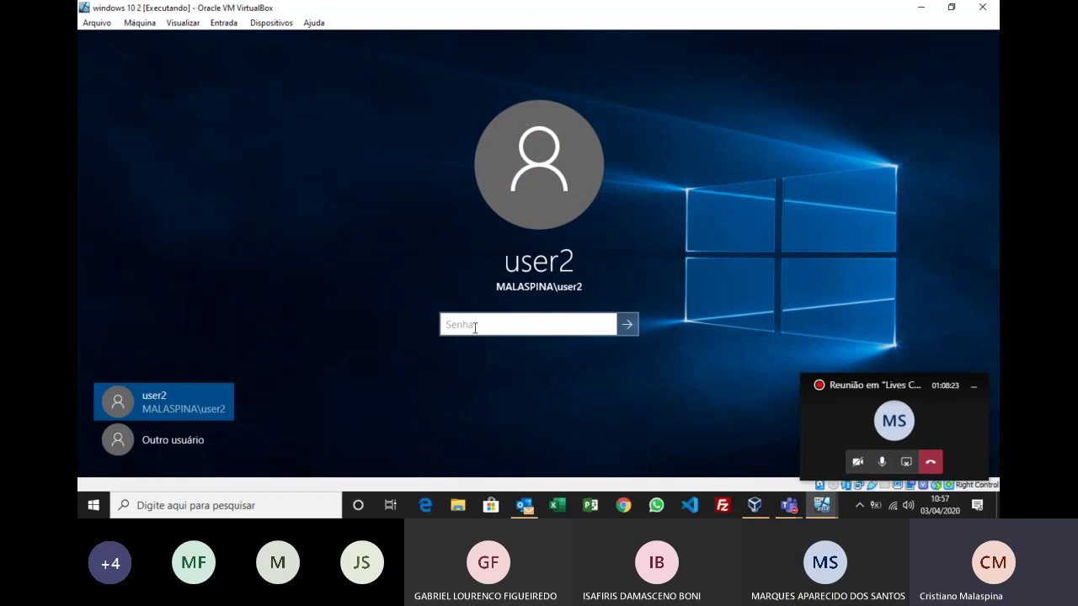
type("••••••••••")
key("Return")
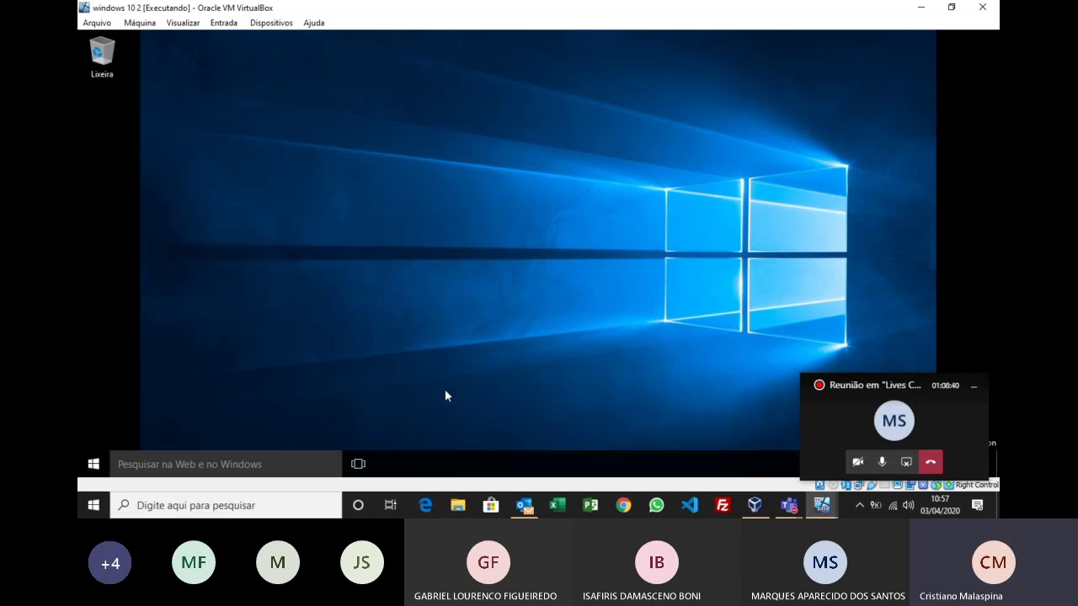
left_click(94, 463)
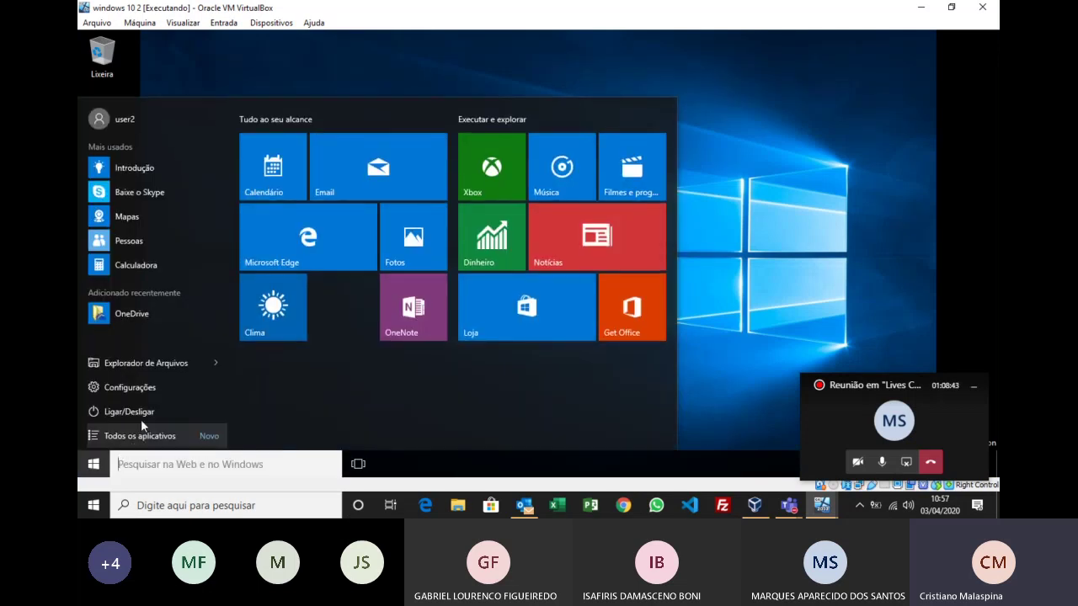
left_click(151, 411)
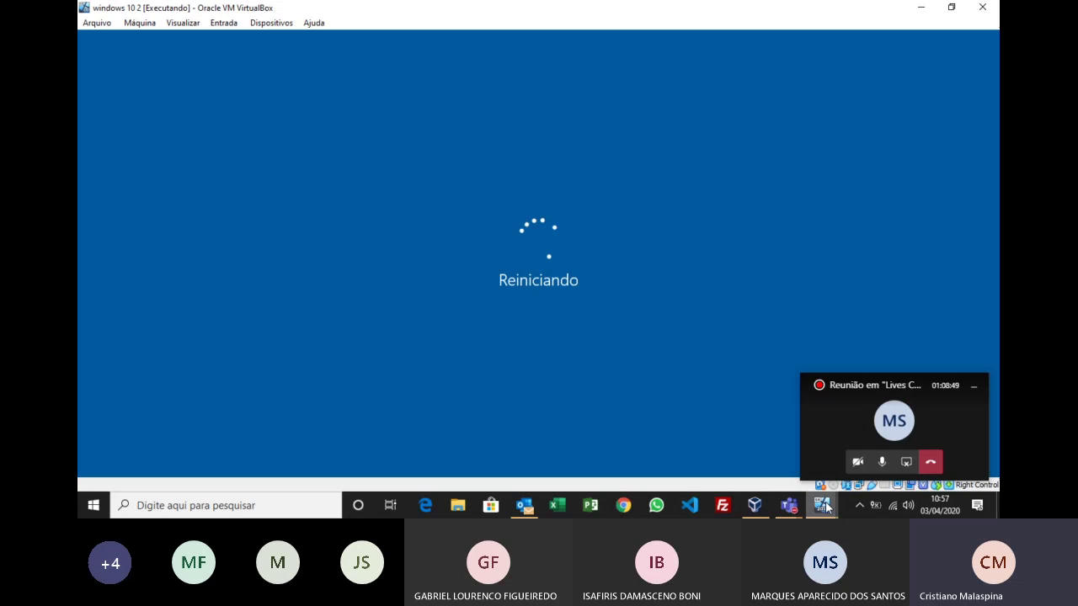
Step: Switch to the Windows Server VM and open a Command Prompt via Run
mouse_move(827, 505)
left_click(754, 457)
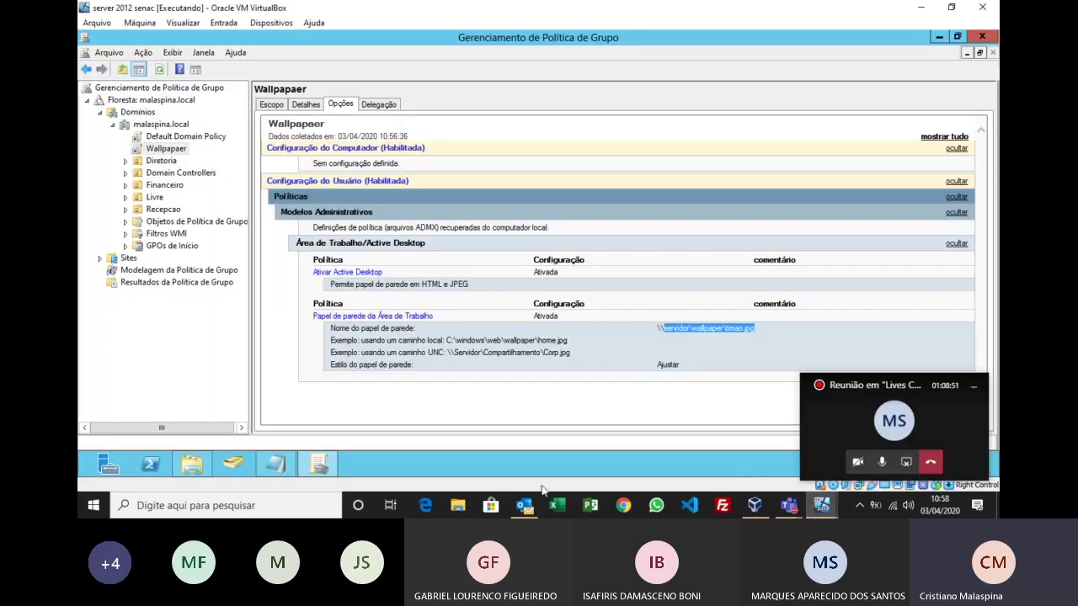
left_click(376, 416)
key("super+r")
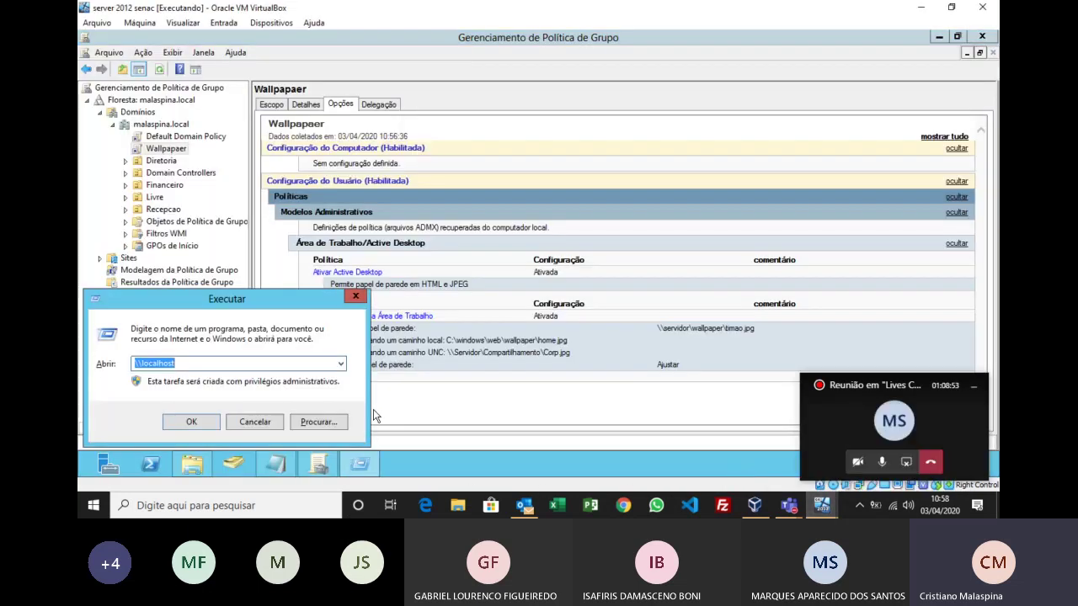
type("cmd")
key("Return")
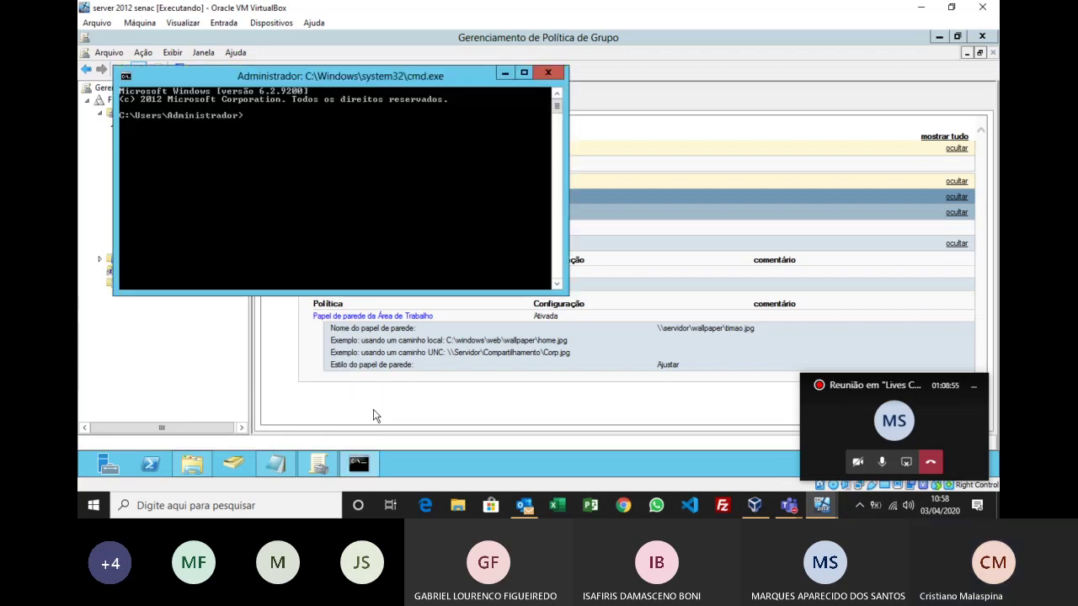
Step: Run 'gpupdate /force', correcting the mistyped command, to refresh Group Policy
type("gpupdate /")
key("BackSpace")
type("forc")
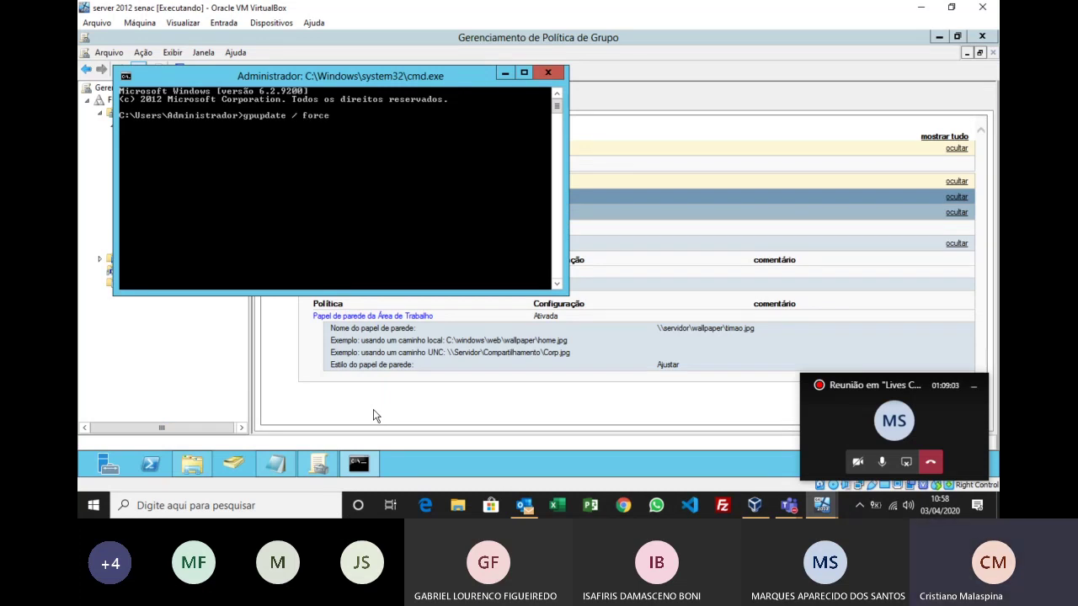
type("e")
key("Return")
key("Up")
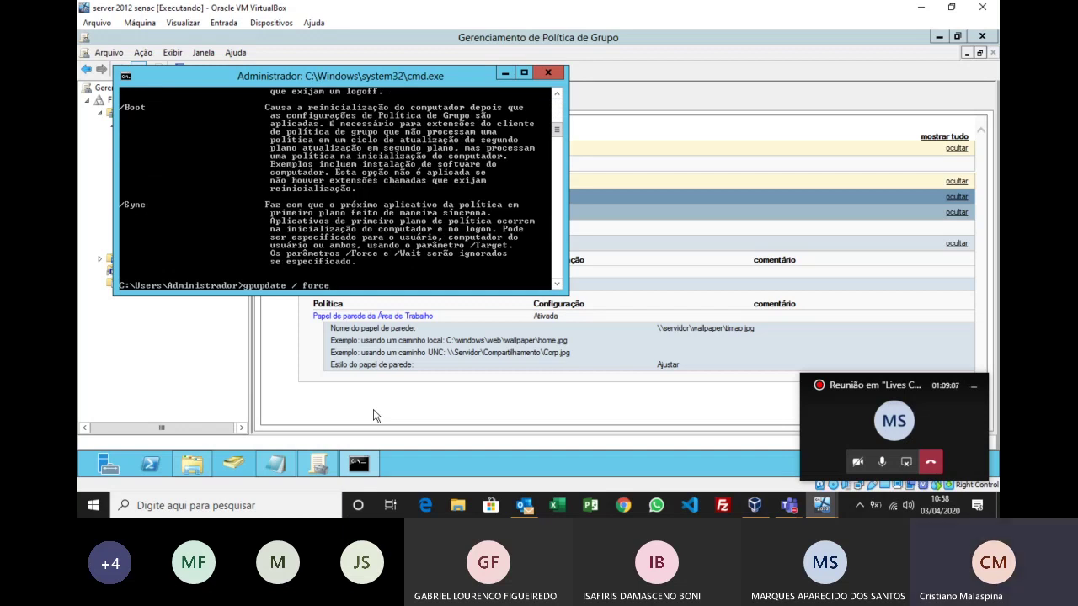
key("Left")
key("Left")
key("Left")
key("Left")
key("Left")
key("Left")
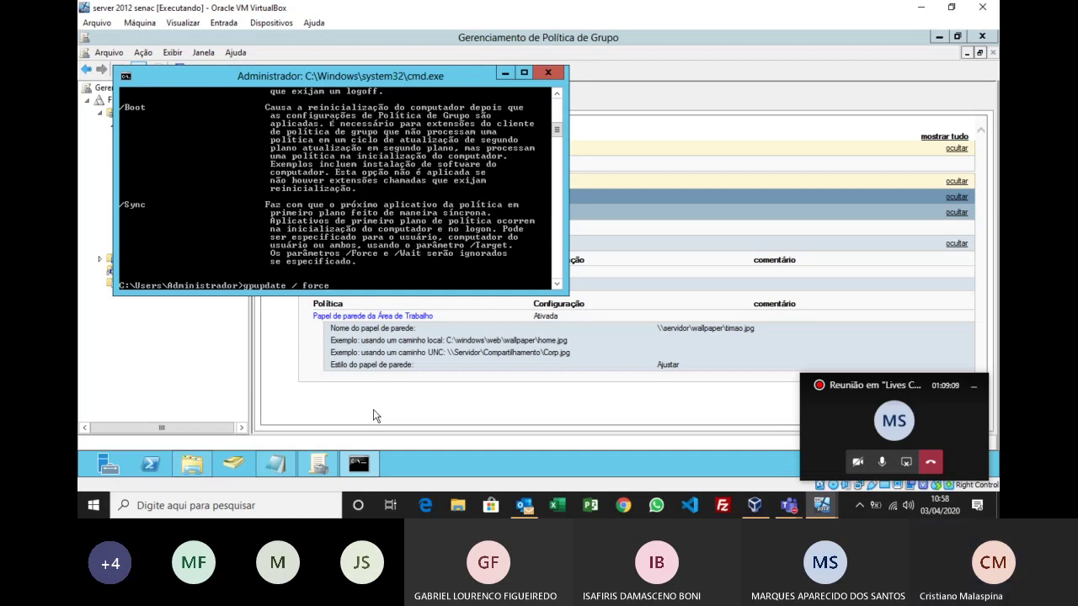
key("BackSpace")
type("/")
key("Delete")
key("Return")
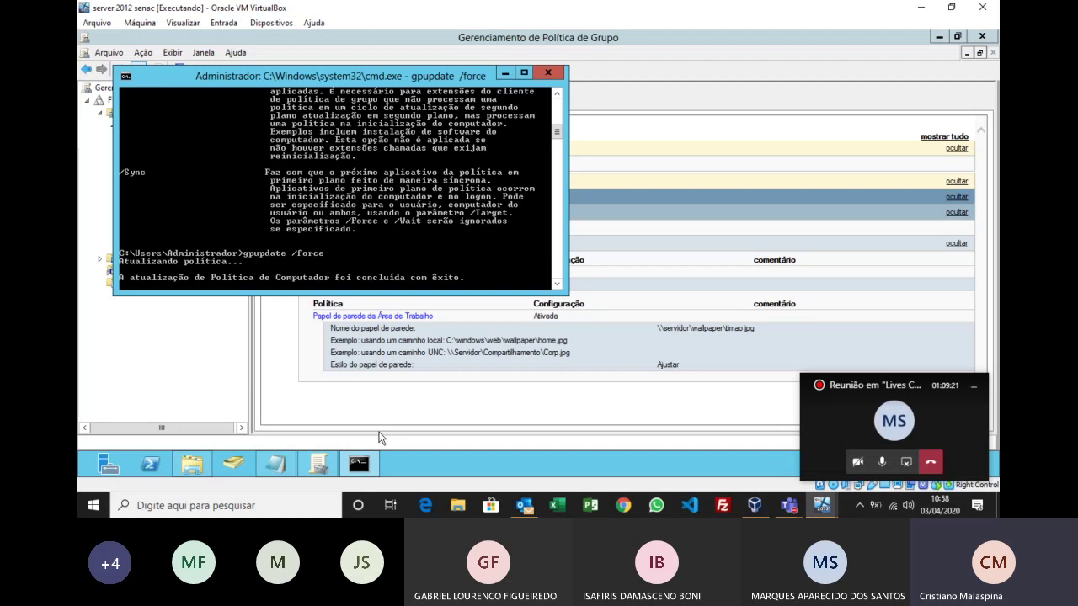
Step: Minimize Command Prompt and bring the 'windows 10 2' client VM to the front
left_click(505, 75)
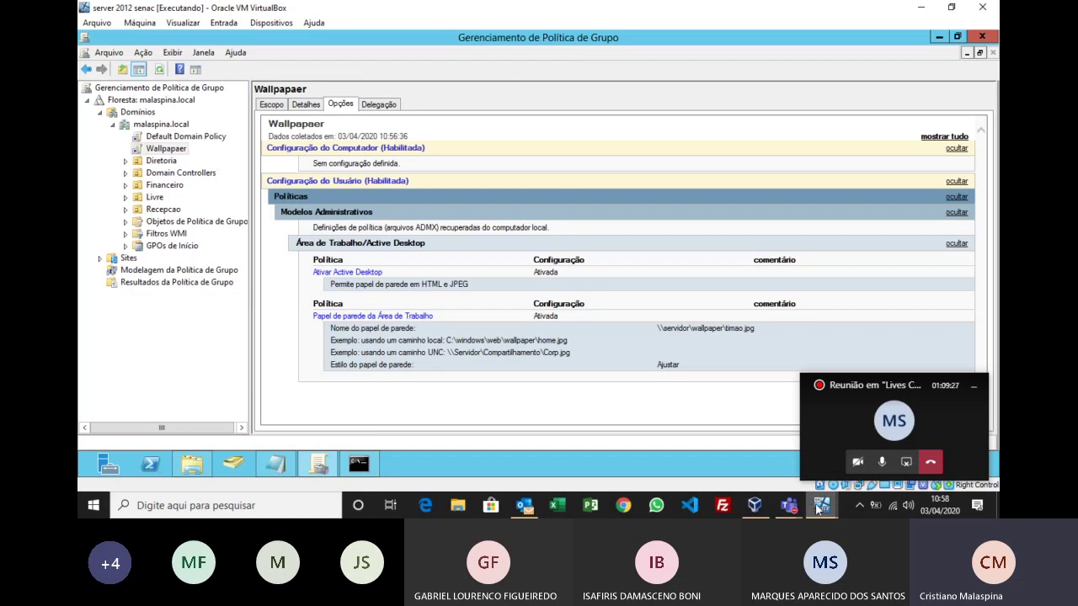
left_click(813, 508)
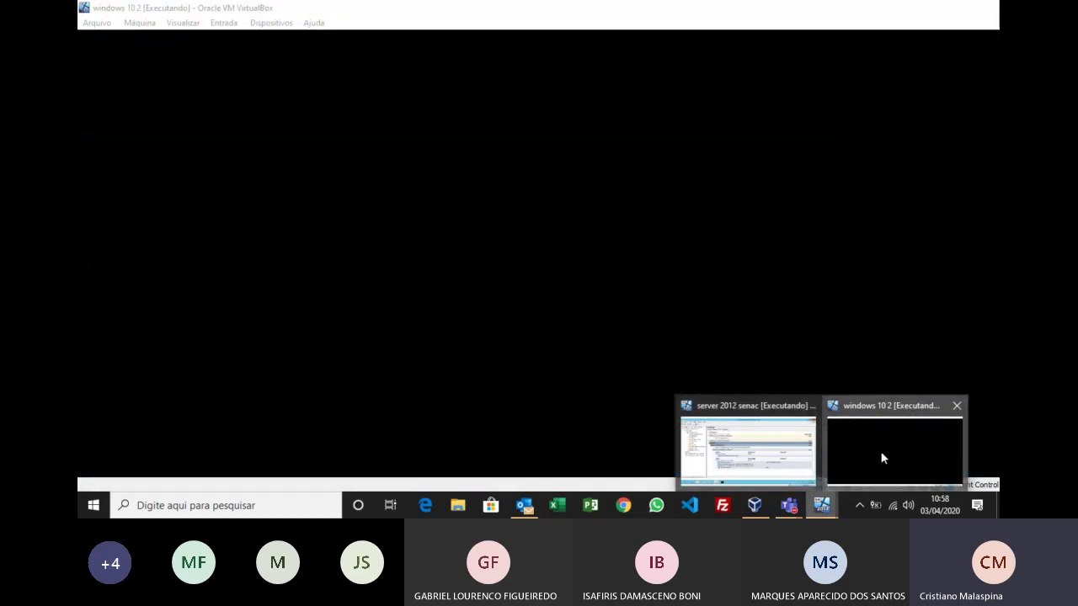
left_click(884, 458)
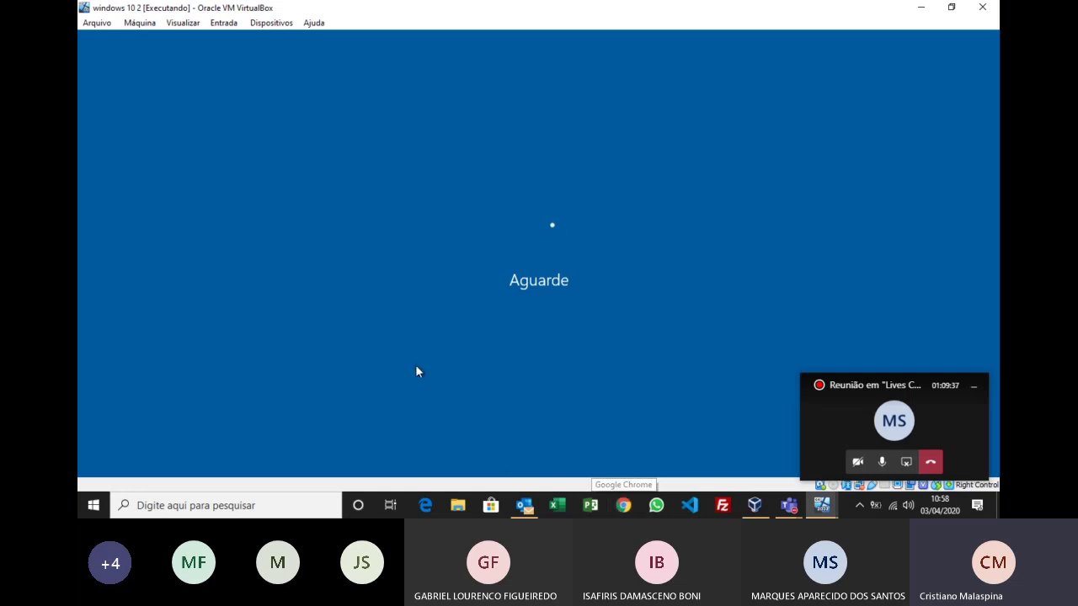
Step: Send Ctrl-Alt-Del from Entrada > Teclado and sign in as user2 with the password
left_click(271, 23)
mouse_move(223, 23)
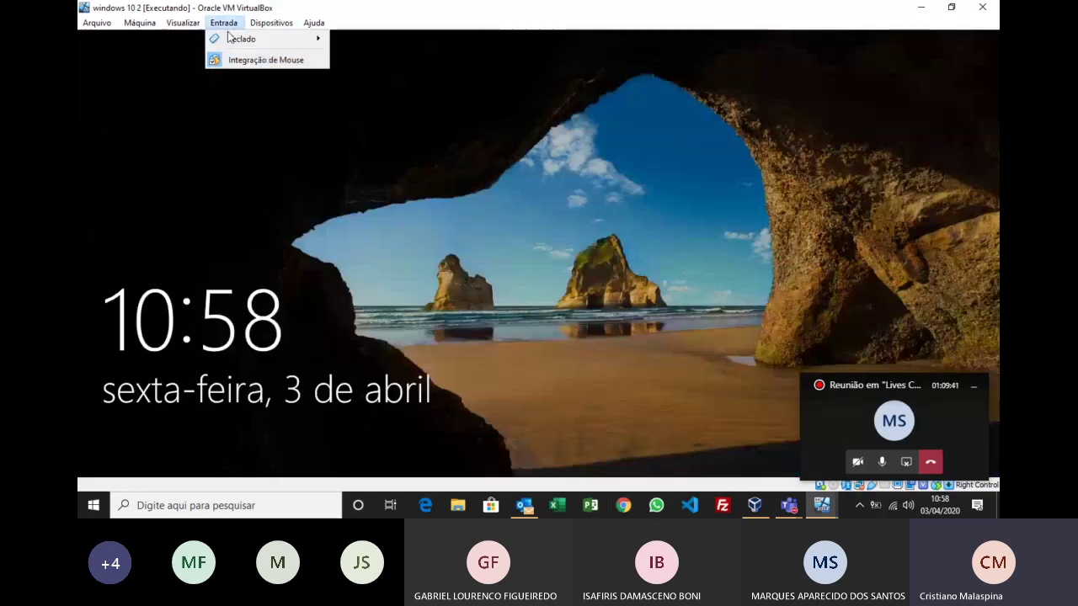
mouse_move(268, 40)
left_click(383, 62)
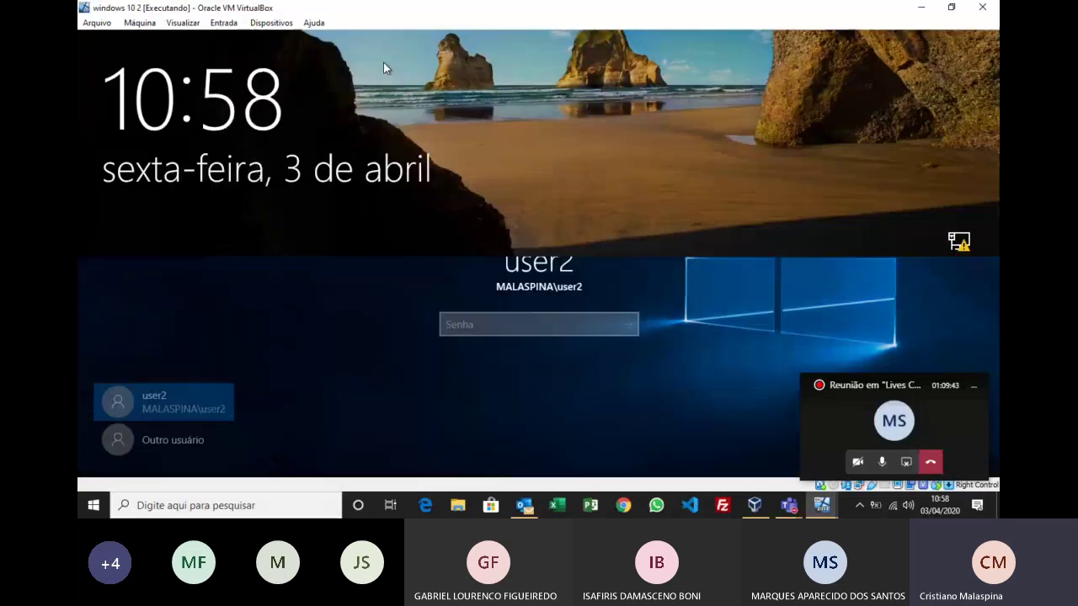
type("12345678")
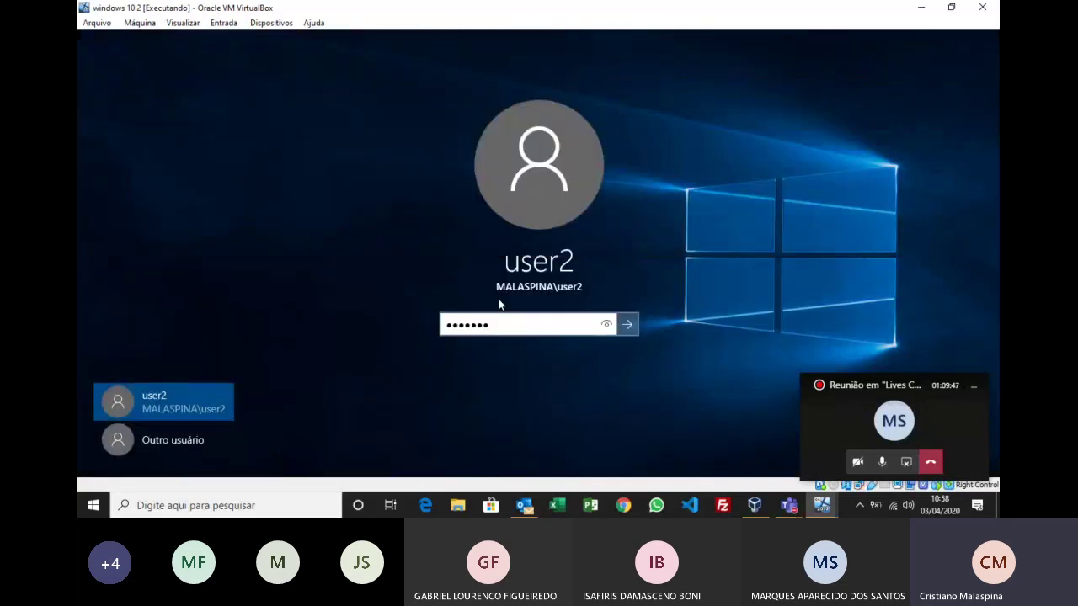
type("90")
key("Return")
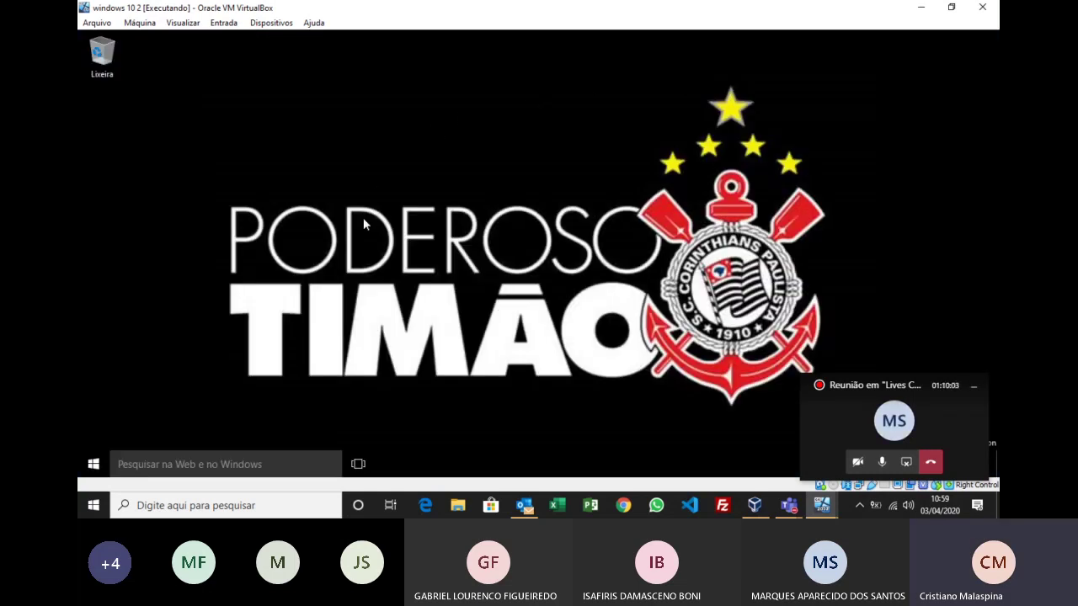
Step: Choose Trocar conta from user2's account icon in Start to reach the sign-in screen
left_click(103, 468)
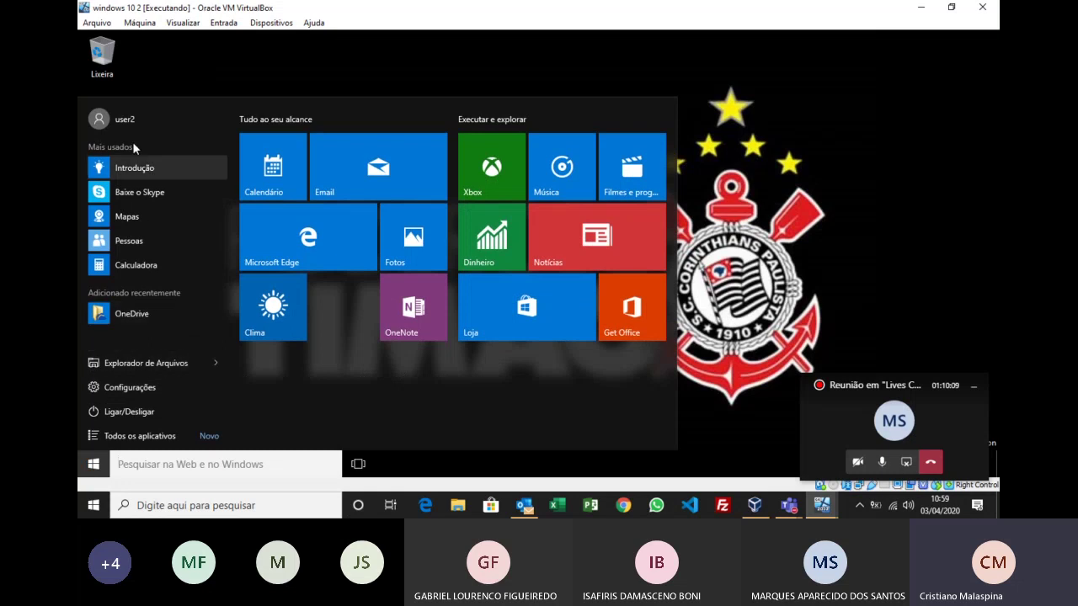
left_click(128, 121)
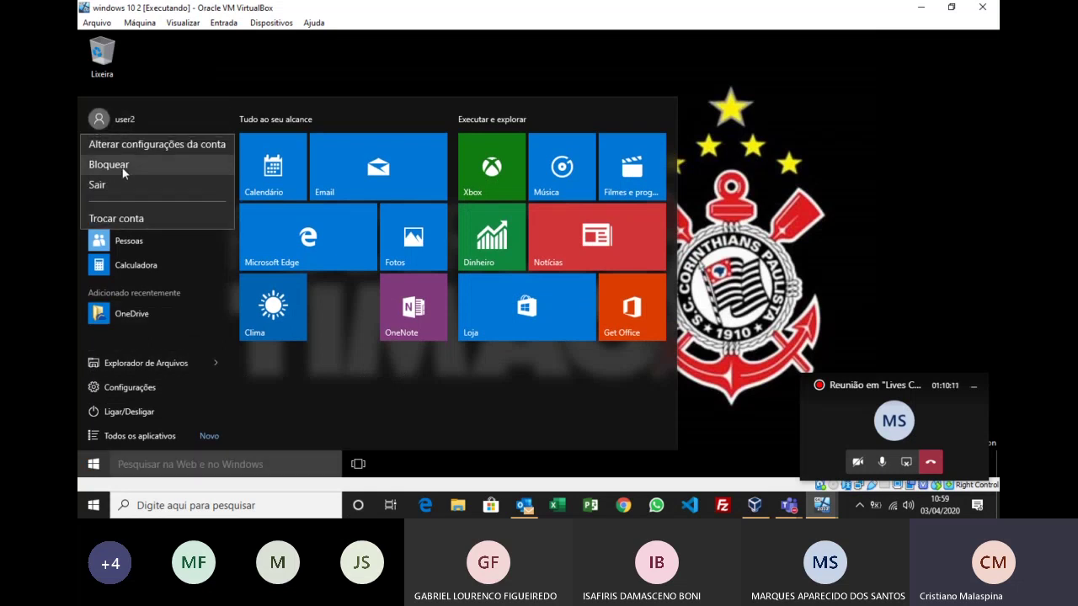
left_click(127, 218)
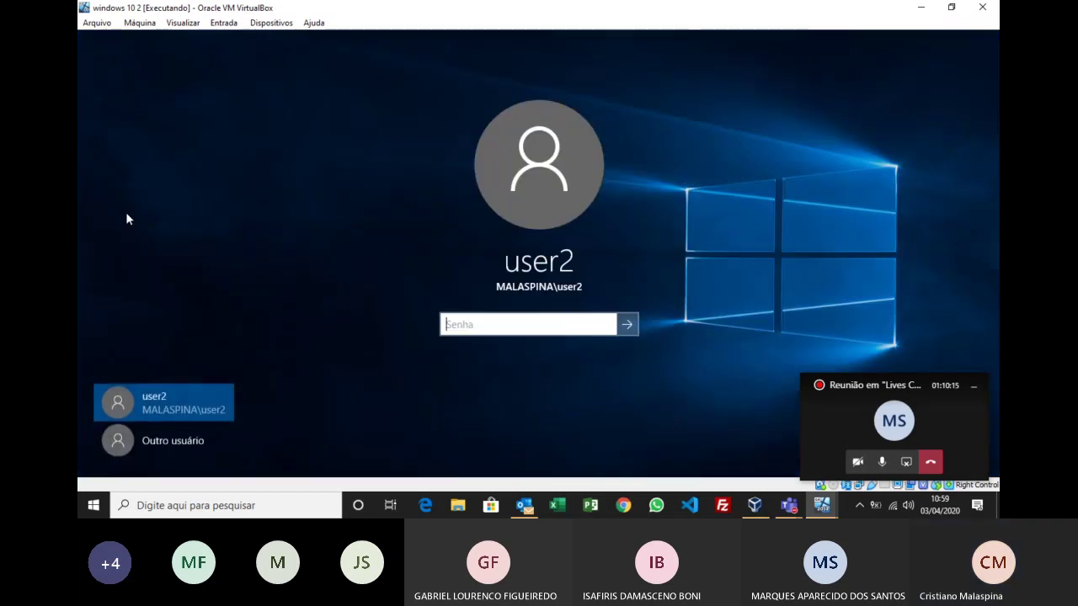
Step: Sign in through Outro usuário with a different domain username and its password
left_click(192, 439)
type("gabriel")
key("Tab")
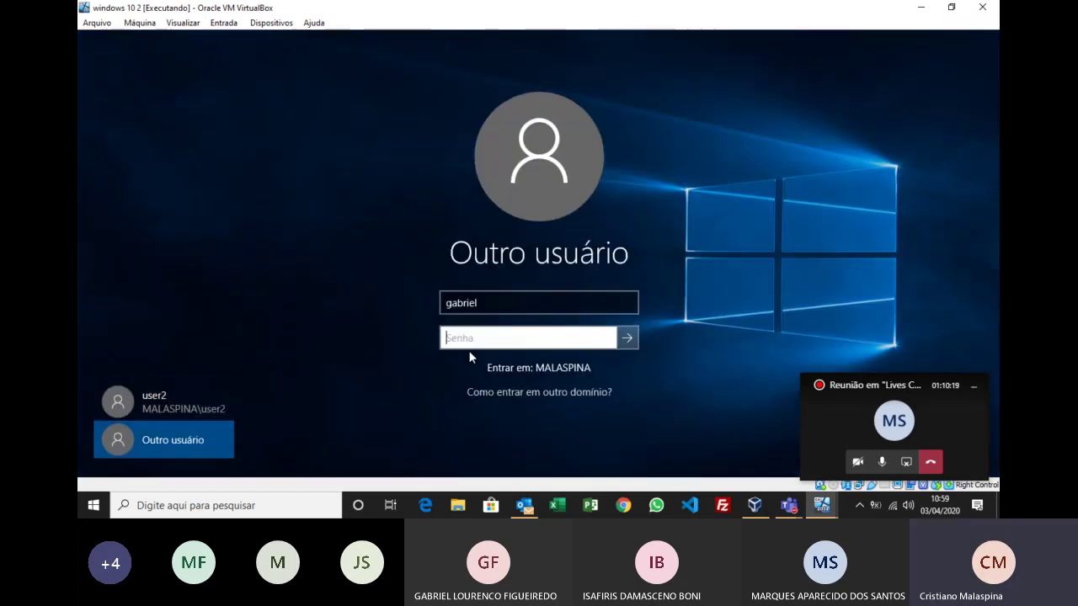
type("******")
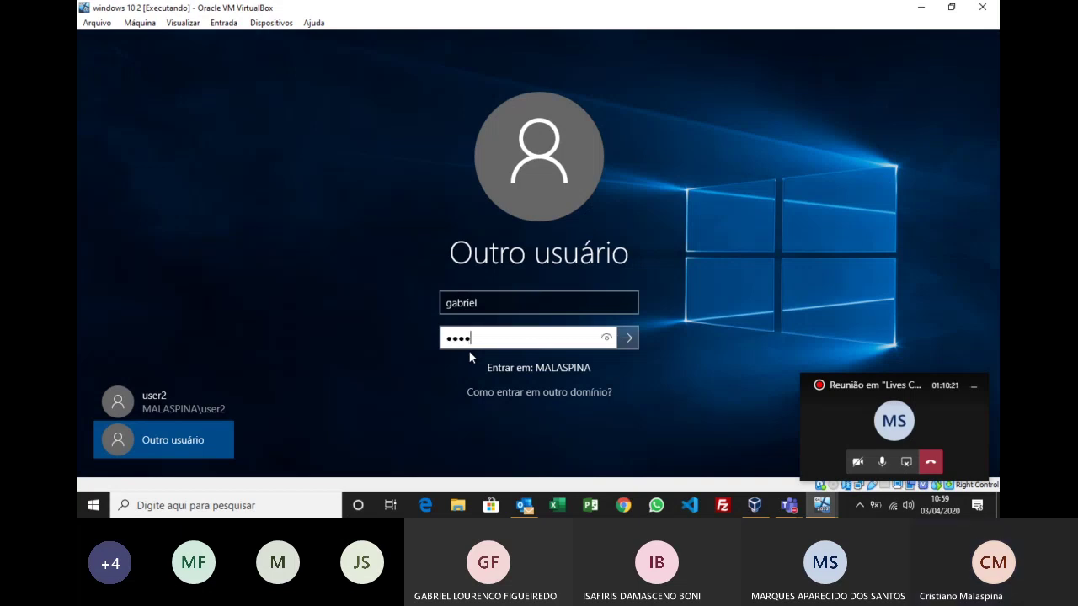
type("*****")
key("Return")
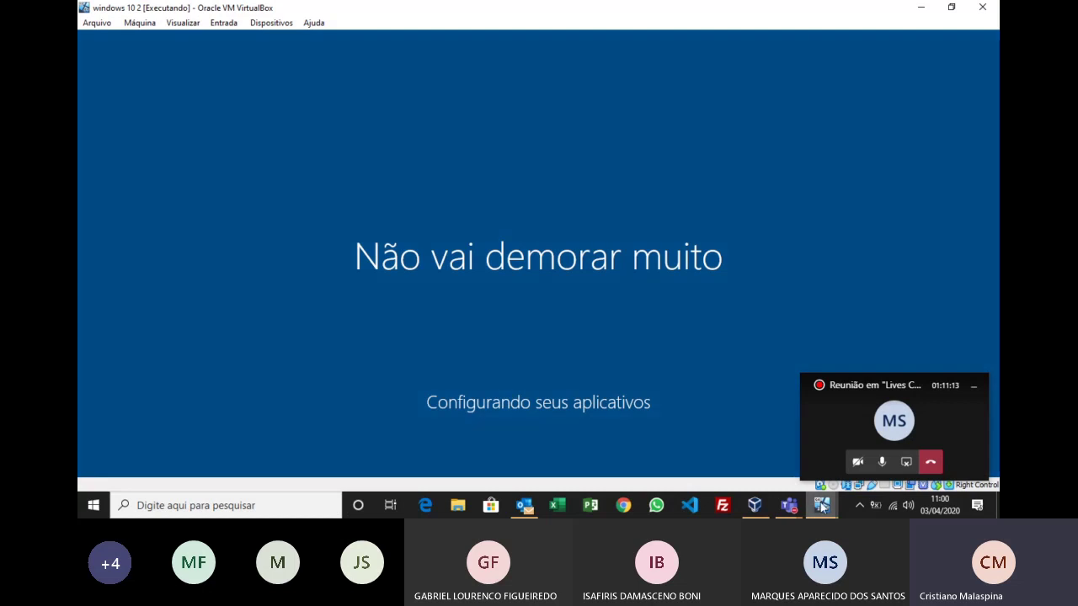
Step: On the server VM, close the finished gpupdate Command Prompt window
mouse_move(821, 503)
left_click(779, 448)
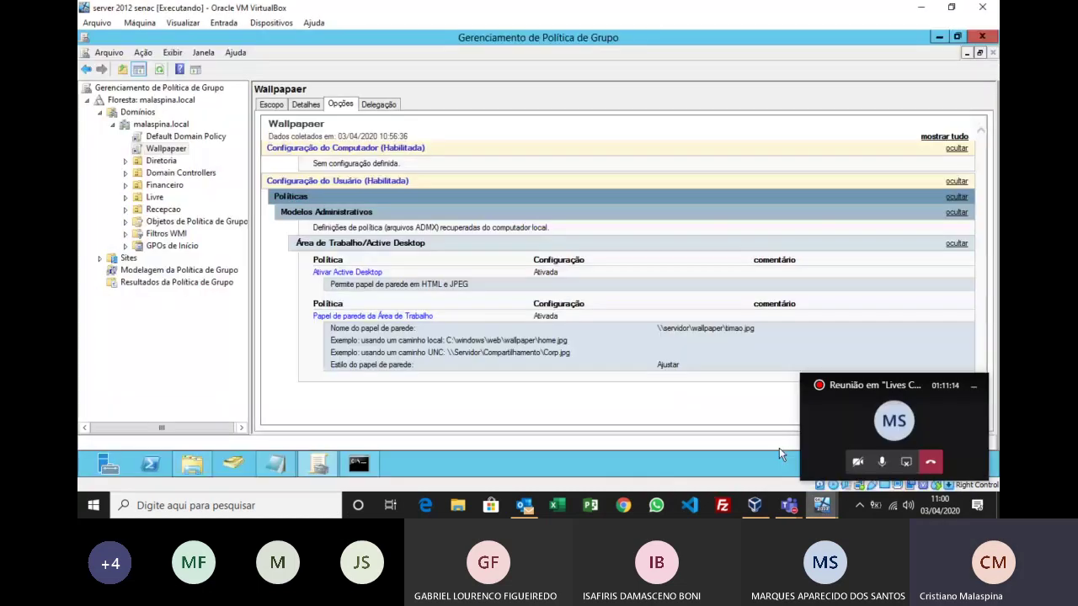
left_click(358, 464)
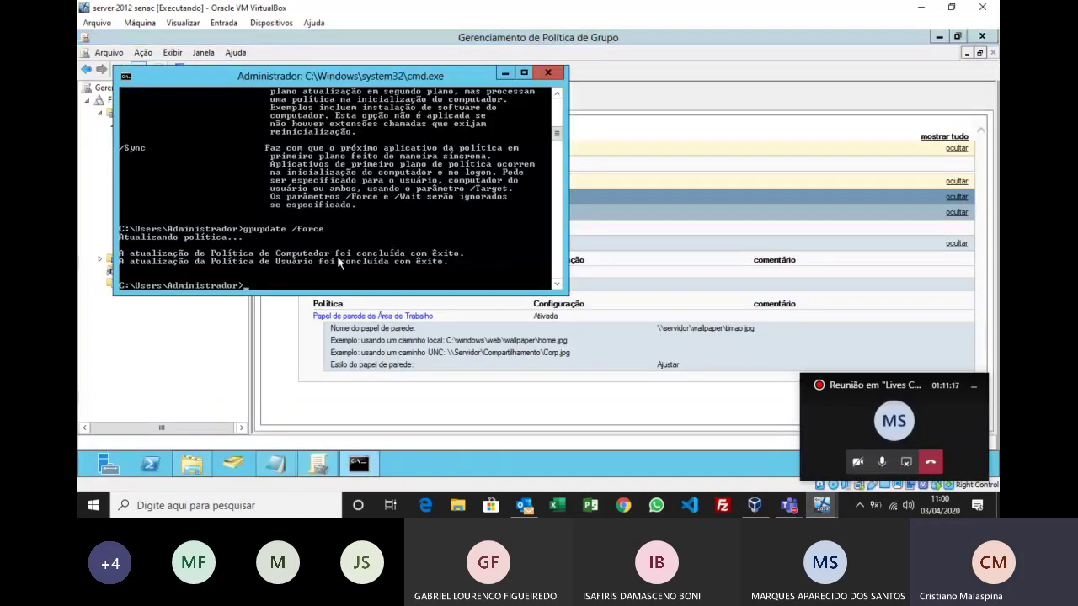
left_click(547, 74)
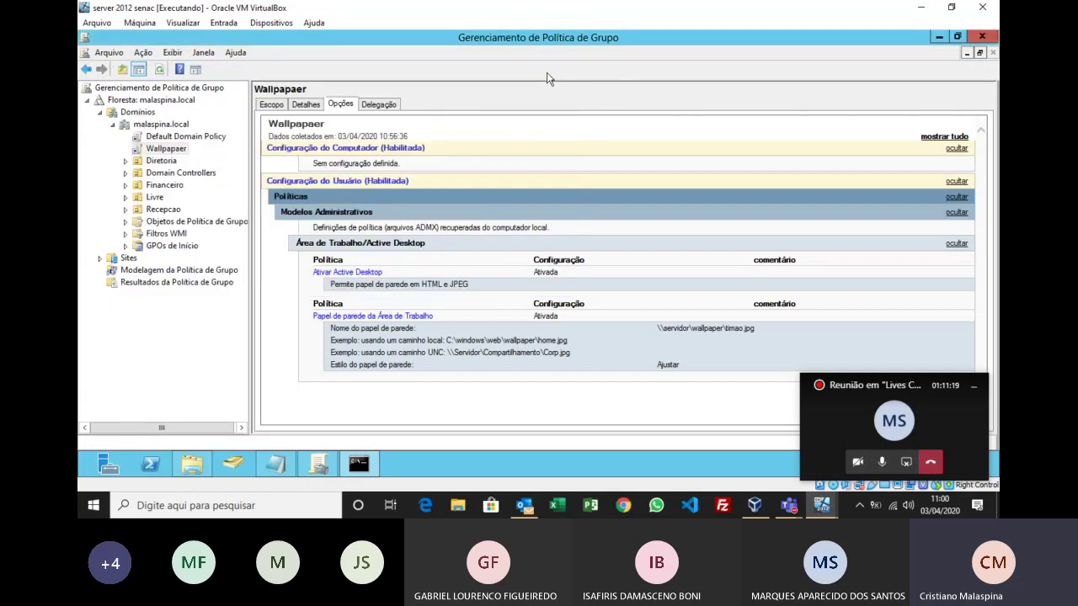
Step: Check the Windows 10 client's sign-in progress, then select the Diretoria OU to view its linked GPOs
left_click(821, 505)
left_click(870, 451)
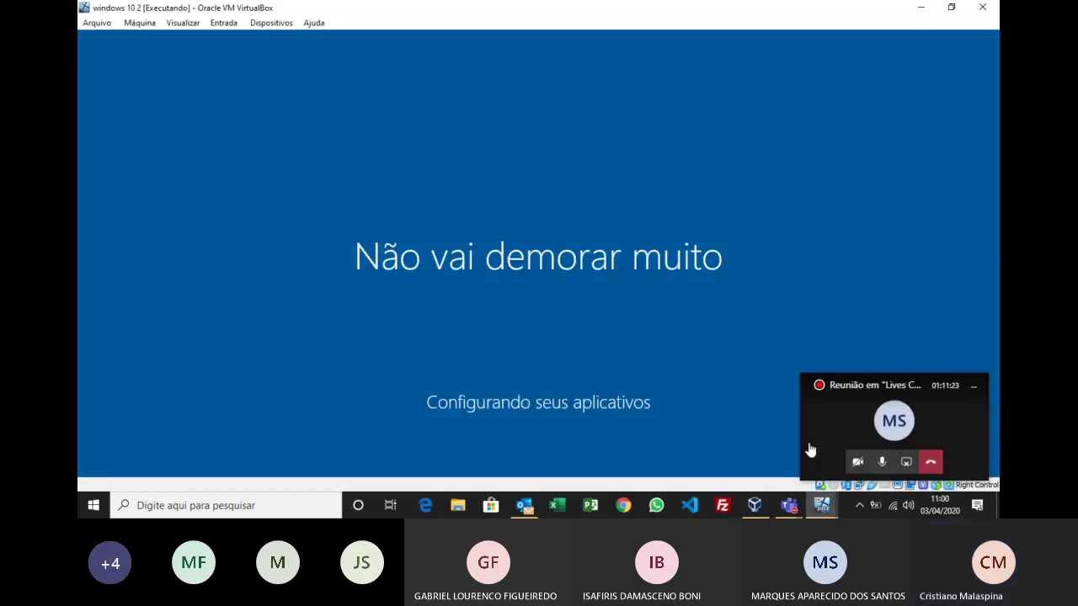
left_click(822, 505)
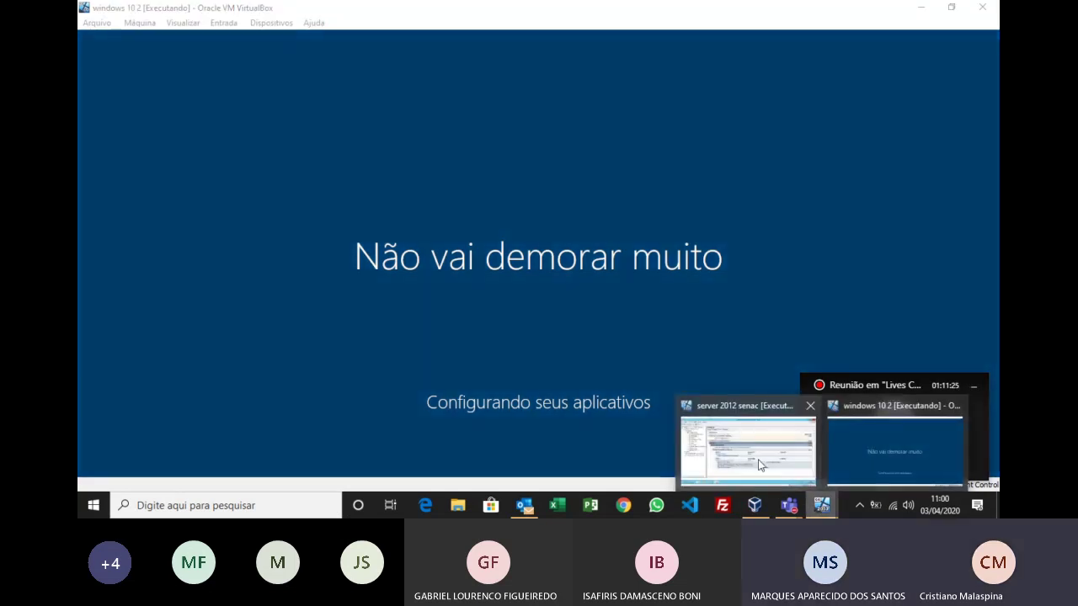
left_click(757, 459)
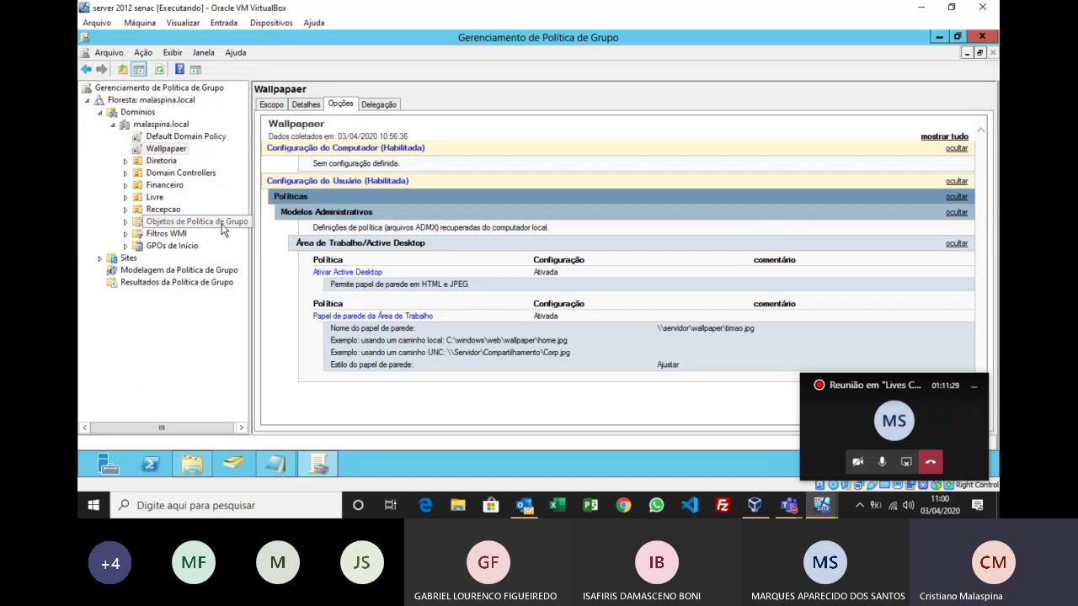
left_click(150, 162)
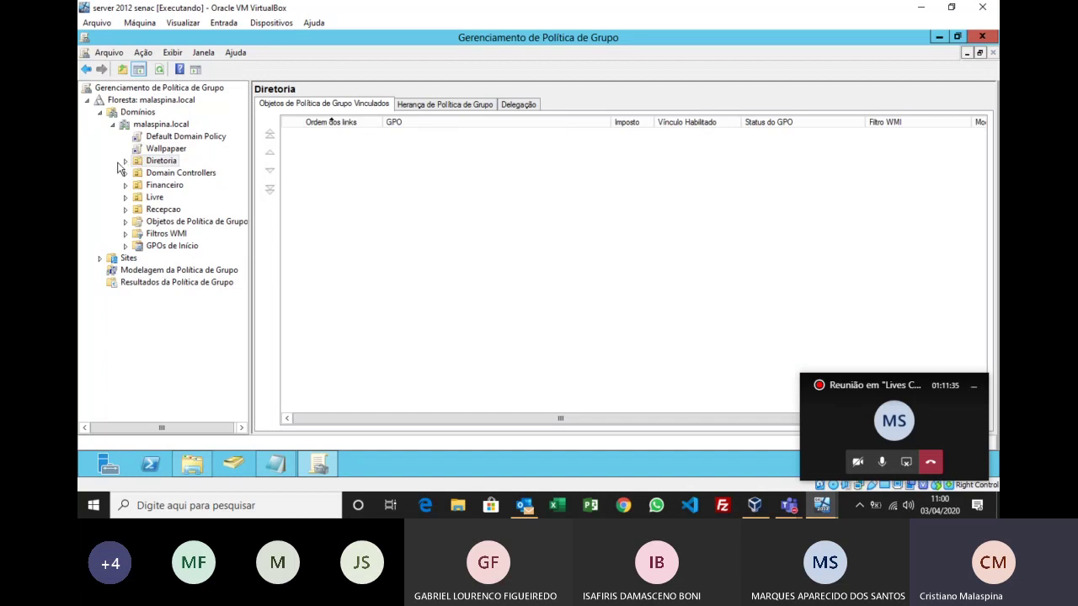